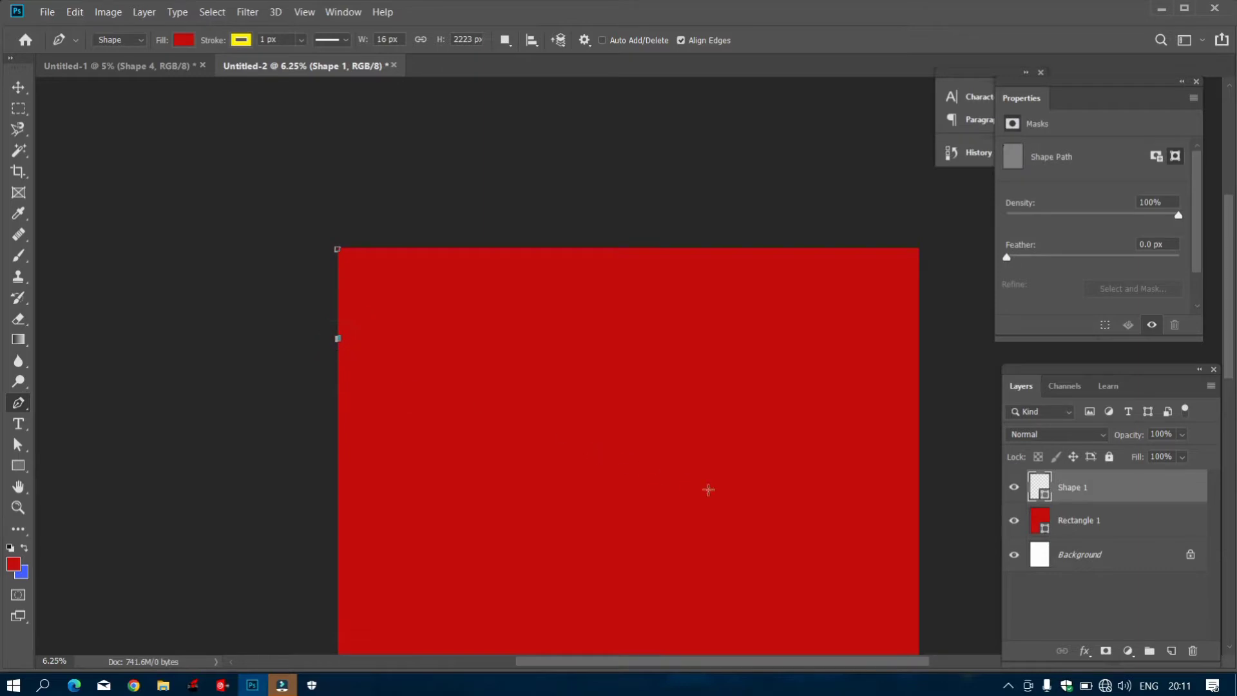
Close the pen-drawn polygon over the page's upper left at about 10032 × 5951 px and fill it with black 000000.
{"action": "left_click", "coordinate": [736, 453]}
{"action": "left_click", "coordinate": [742, 248]}
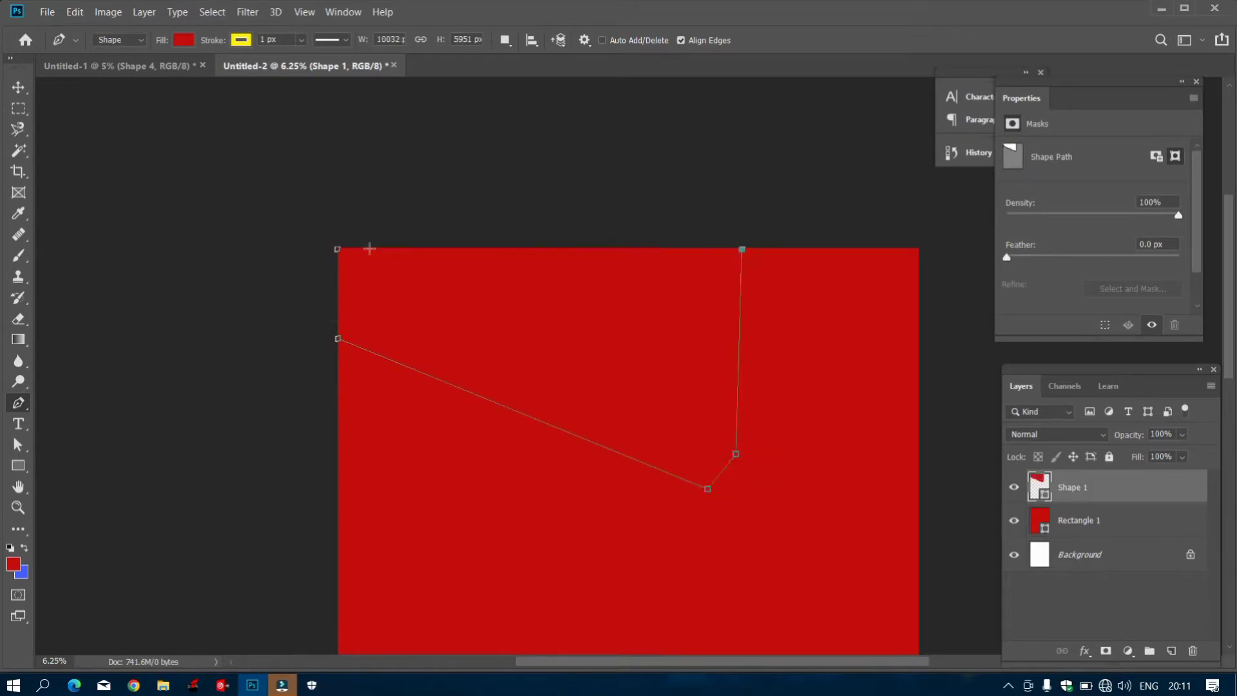
{"action": "left_click", "coordinate": [337, 250]}
{"action": "double_click", "coordinate": [1032, 487]}
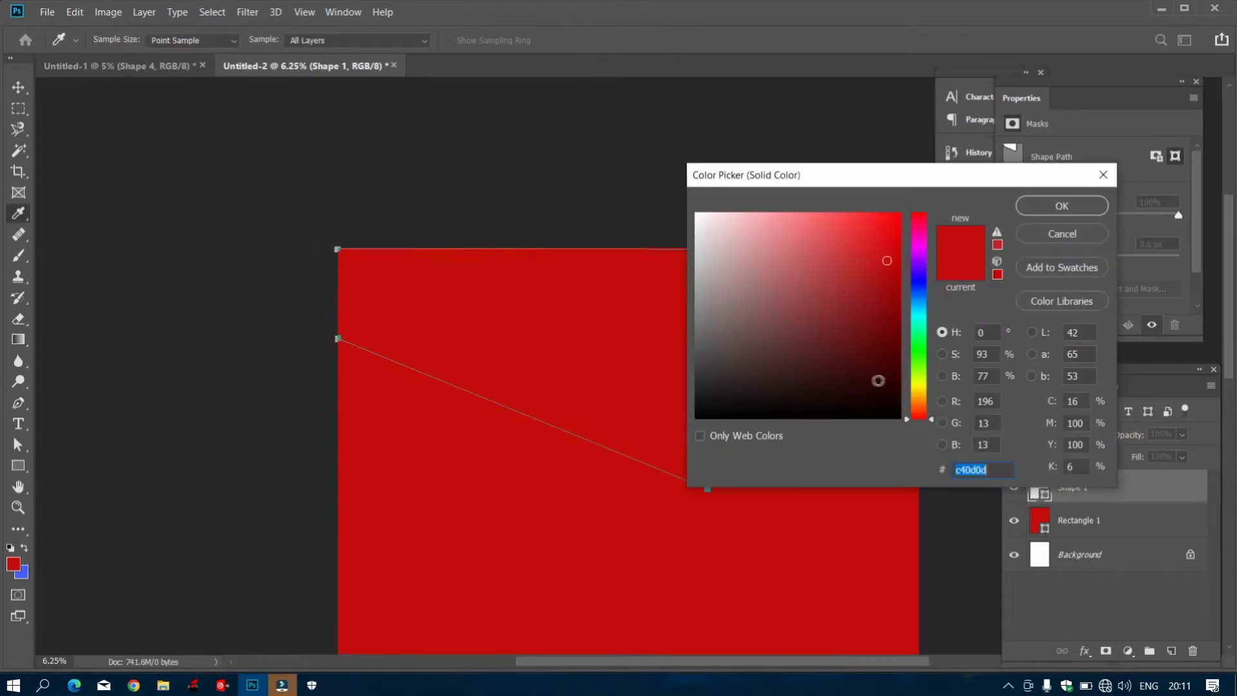
{"action": "type", "text": "000000"}
{"action": "left_click", "coordinate": [1061, 204]}
Add a new layer and draw a circle about 7044 × 6977 px over the page's upper right with the Ellipse tool.
{"action": "left_click", "coordinate": [1172, 649]}
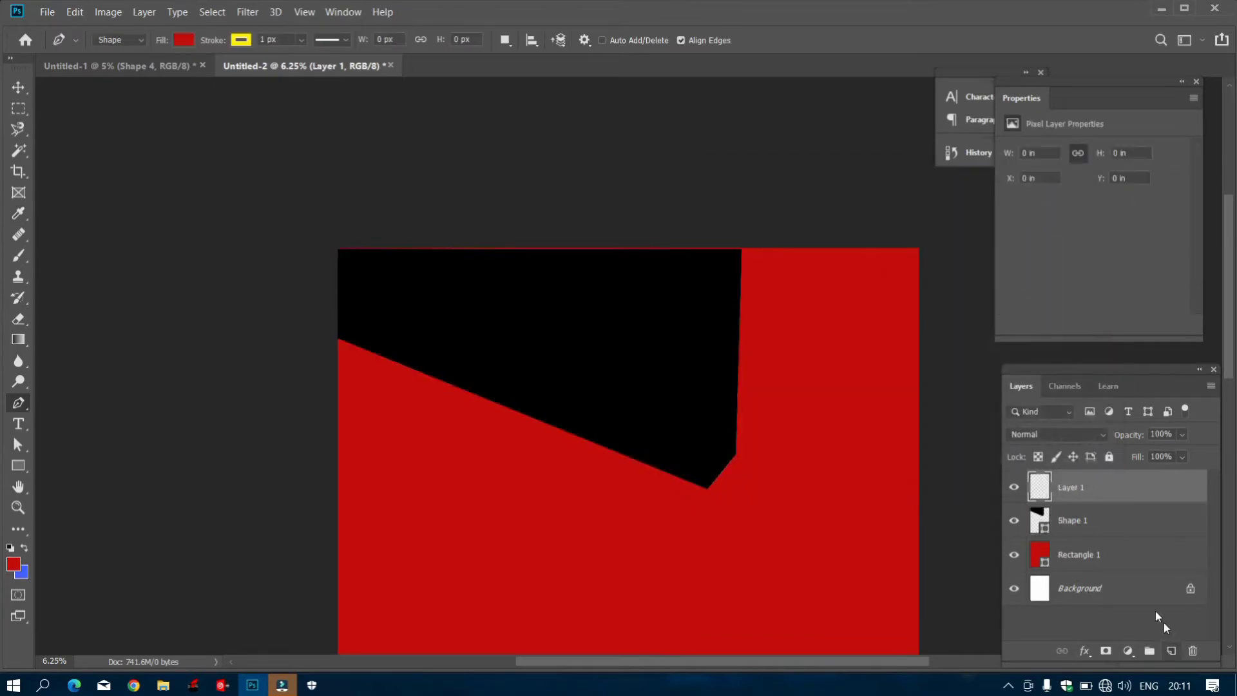
{"action": "right_click", "coordinate": [26, 465]}
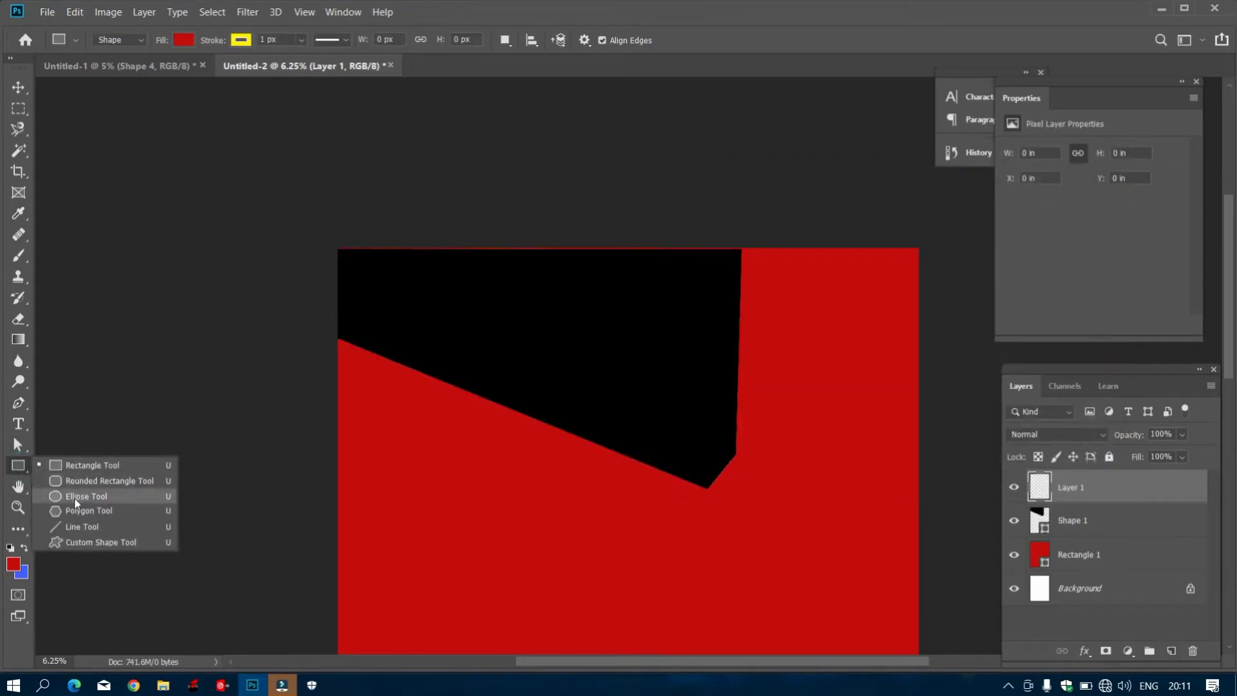
{"action": "left_click", "coordinate": [75, 498]}
{"action": "left_click_drag", "start_coordinate": [671, 264], "coordinate": [961, 555]}
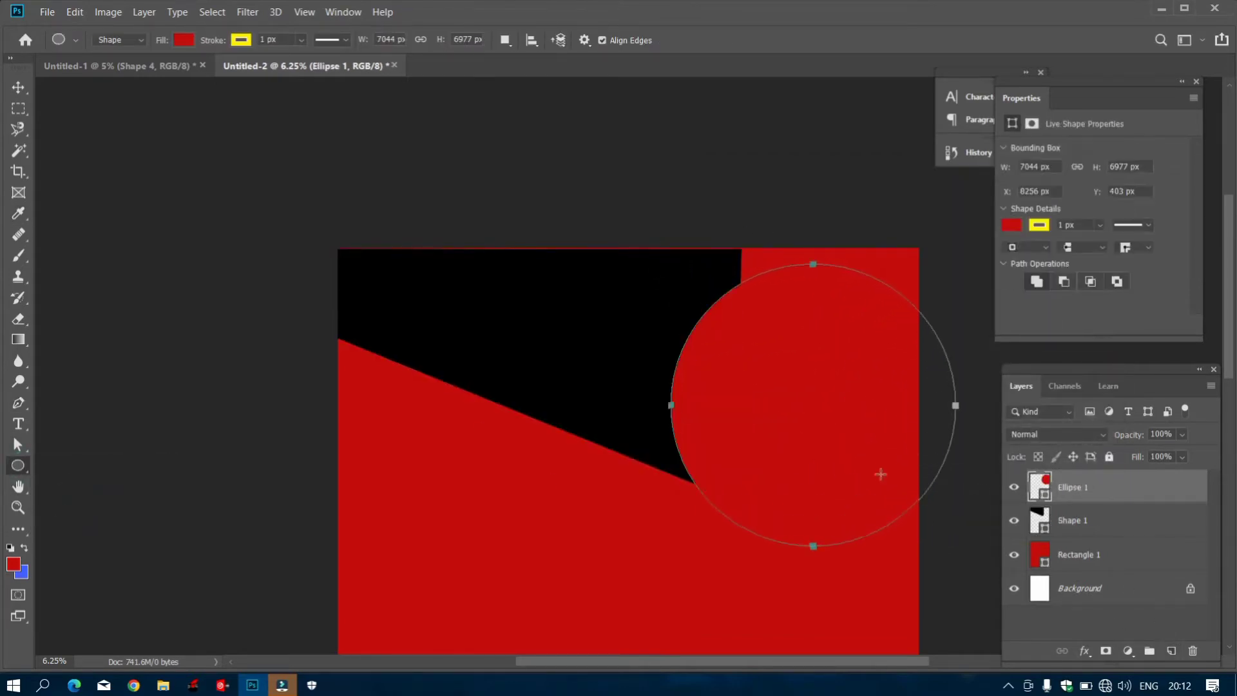
Transform the circle, moving it up past the page corner and enlarging it to about 7412 × 7377 px.
{"action": "key", "text": "ctrl+t"}
{"action": "left_click_drag", "start_coordinate": [818, 433], "coordinate": [840, 389]}
{"action": "left_click_drag", "start_coordinate": [685, 502], "coordinate": [674, 515]}
Add a white (ffffff) inside Stroke of about 139 px to the circle's layer style.
{"action": "double_click", "coordinate": [1104, 494]}
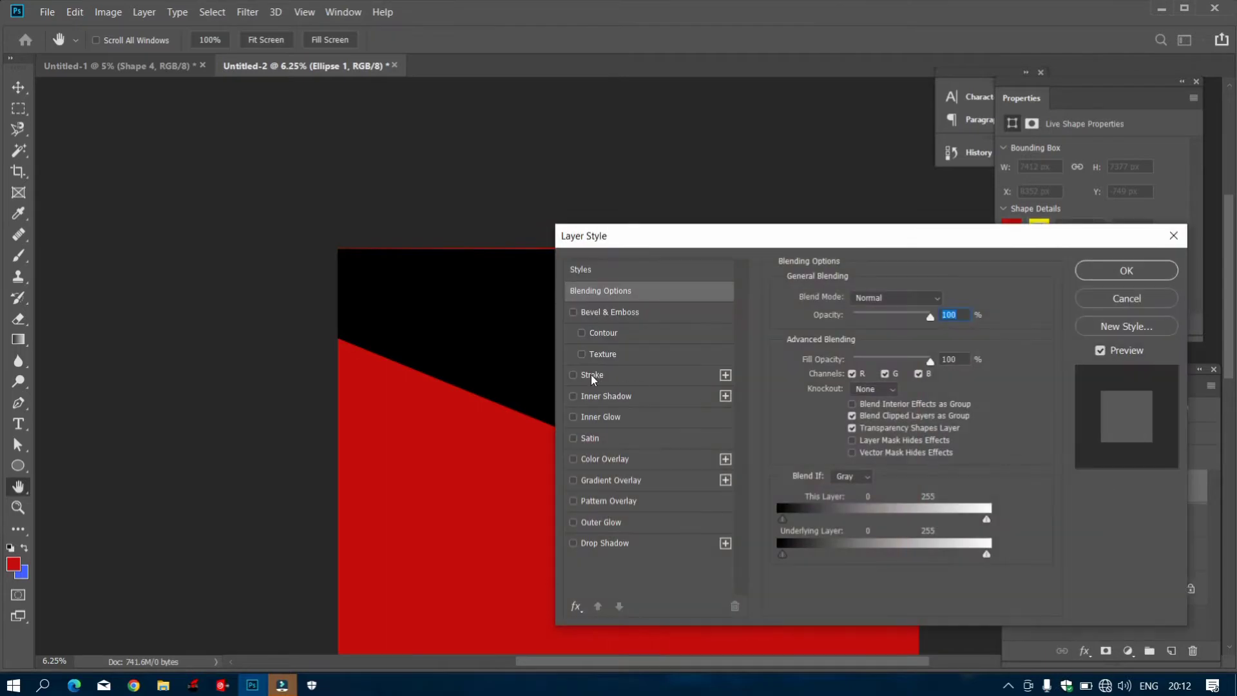
{"action": "left_click", "coordinate": [819, 414]}
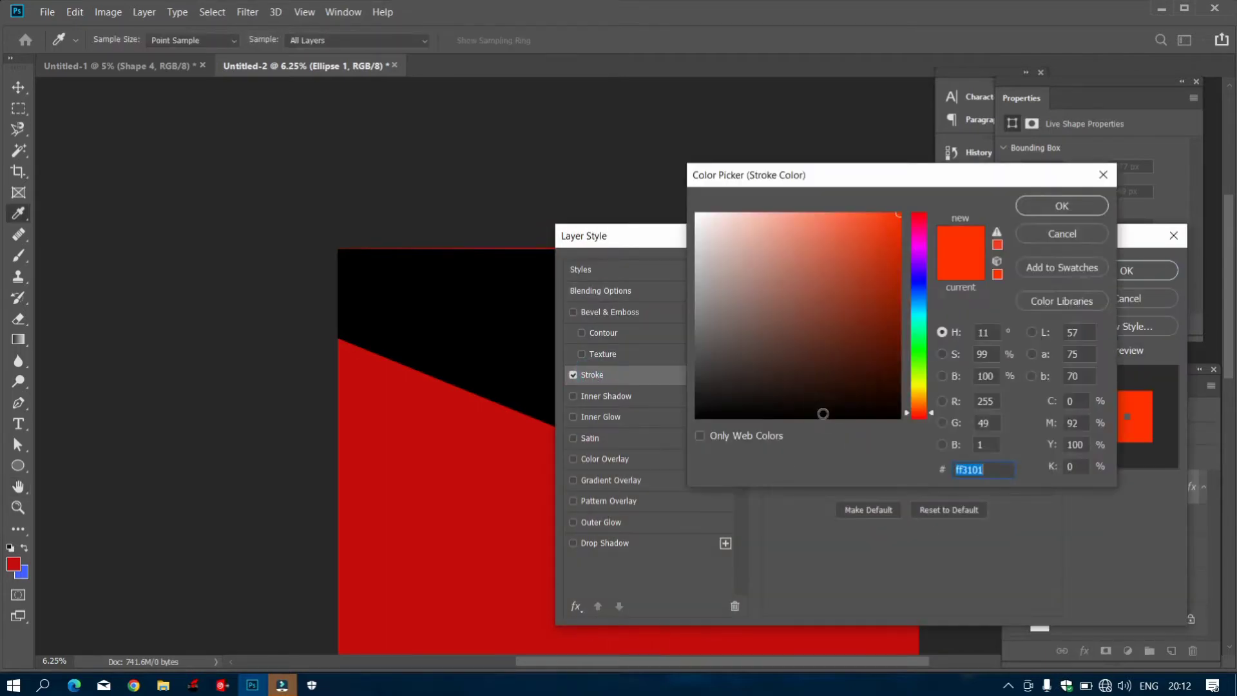
{"action": "type", "text": "ffffff"}
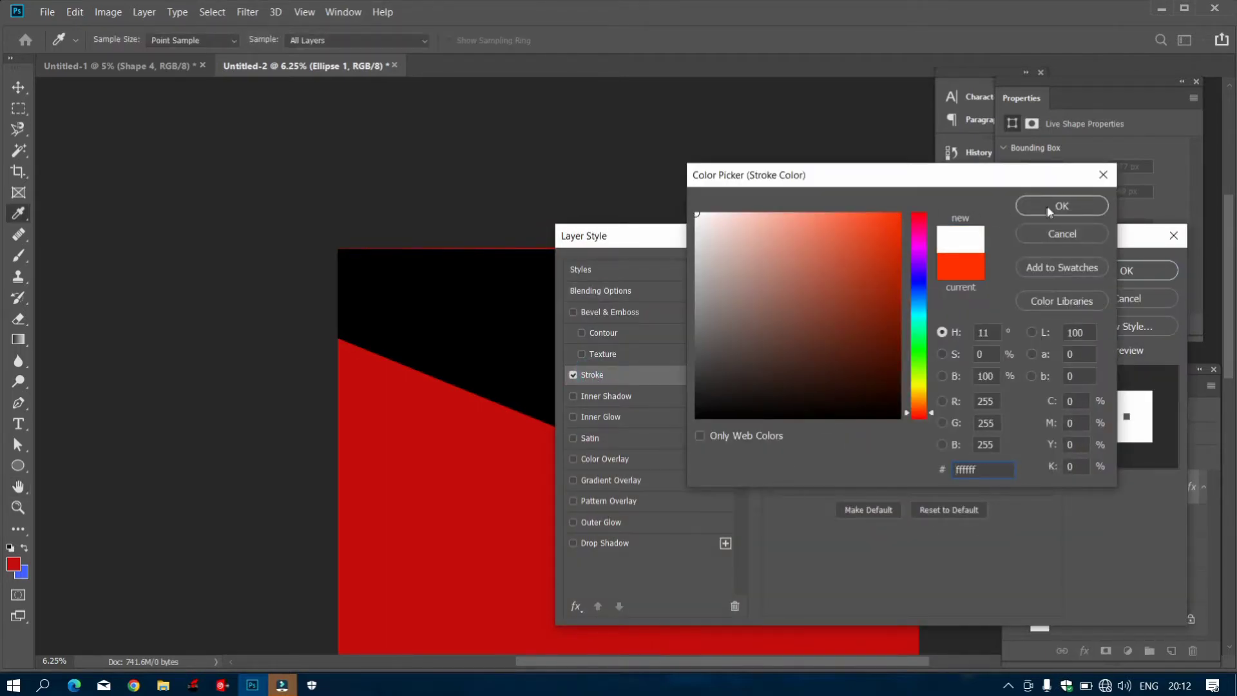
{"action": "left_click", "coordinate": [1048, 207]}
{"action": "left_click_drag", "start_coordinate": [947, 293], "coordinate": [956, 395]}
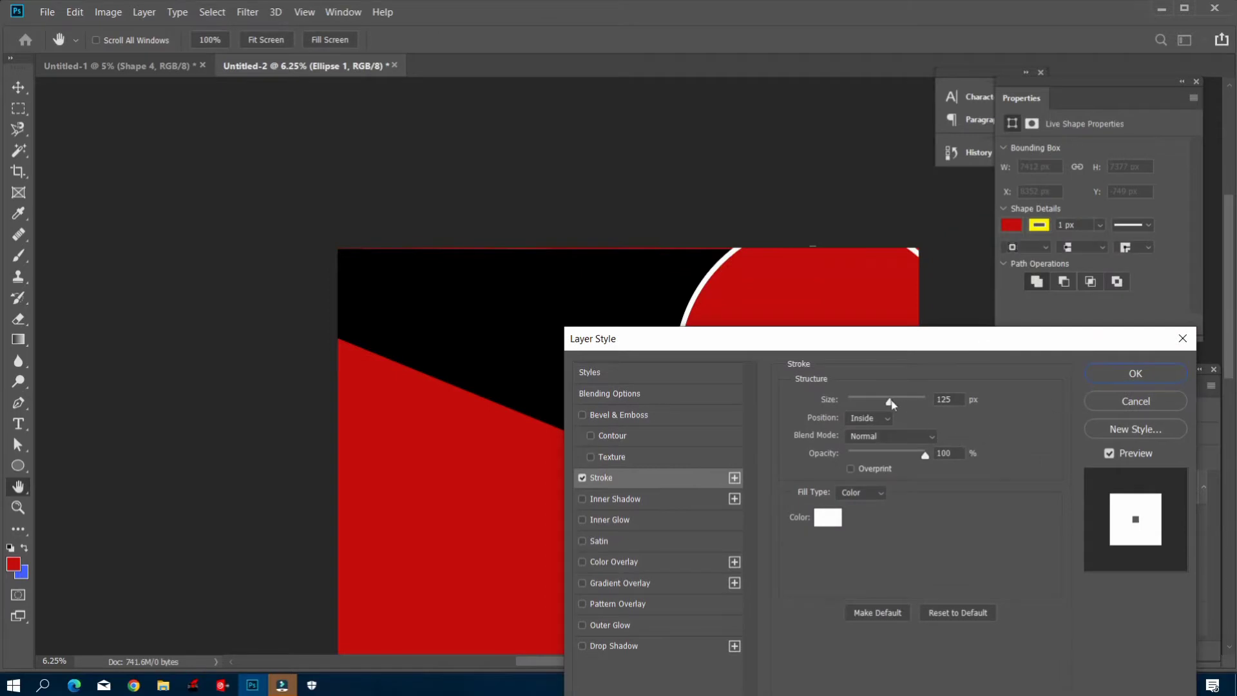
{"action": "left_click", "coordinate": [1135, 374]}
Shift the circle slightly up and right, to about X 8560 px and Y -909 px.
{"action": "key", "text": "ctrl+t"}
{"action": "left_click_drag", "start_coordinate": [821, 382], "coordinate": [828, 378]}
{"action": "left_click", "coordinate": [677, 40]}
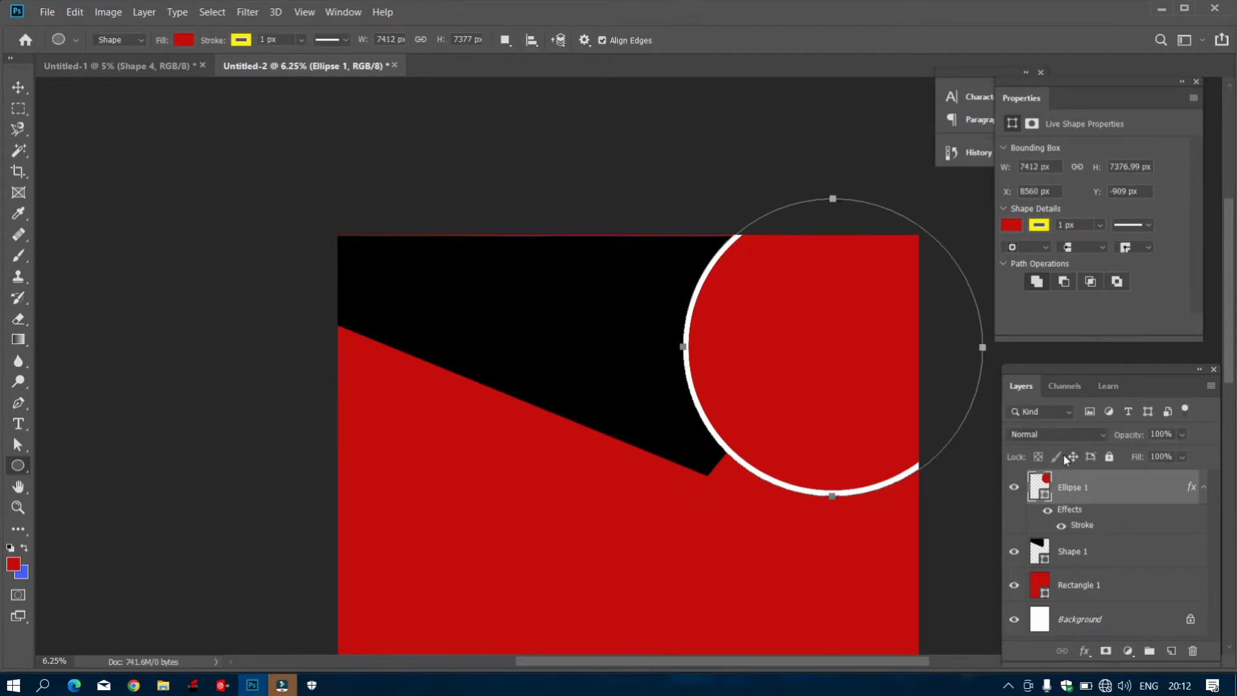
Change the circle's fill colour to orange ff3f04.
{"action": "double_click", "coordinate": [1039, 490]}
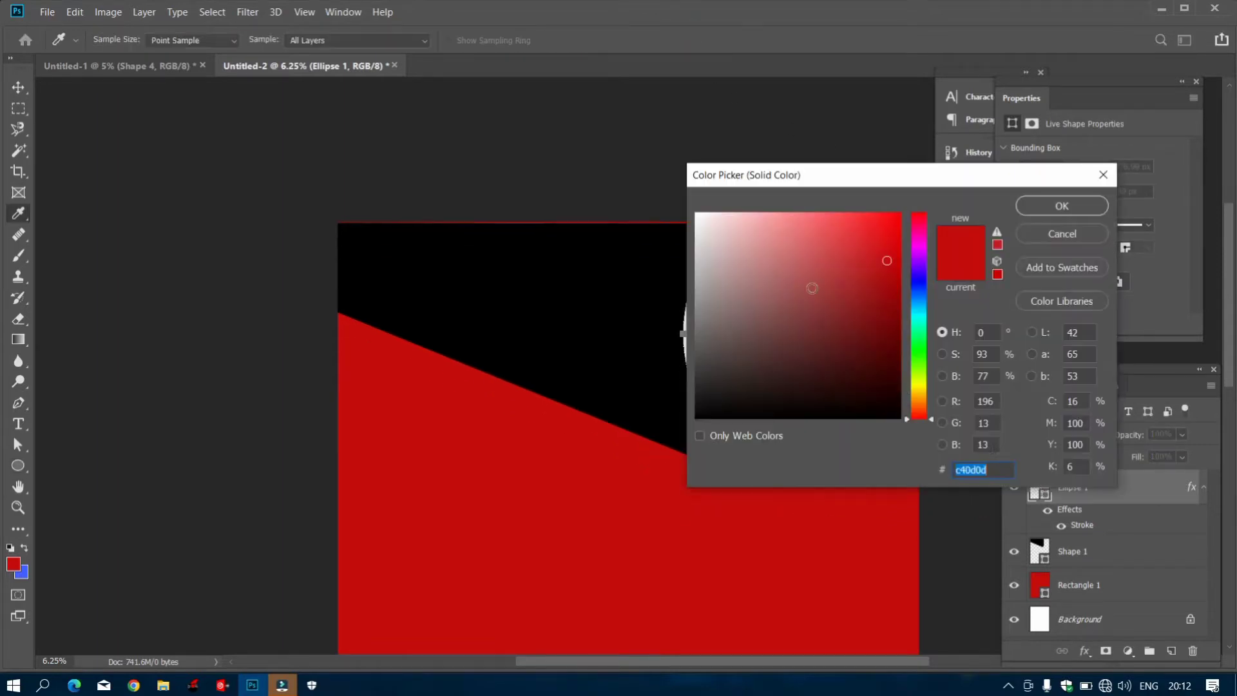
{"action": "left_click", "coordinate": [919, 411]}
{"action": "left_click_drag", "start_coordinate": [875, 233], "coordinate": [898, 210]}
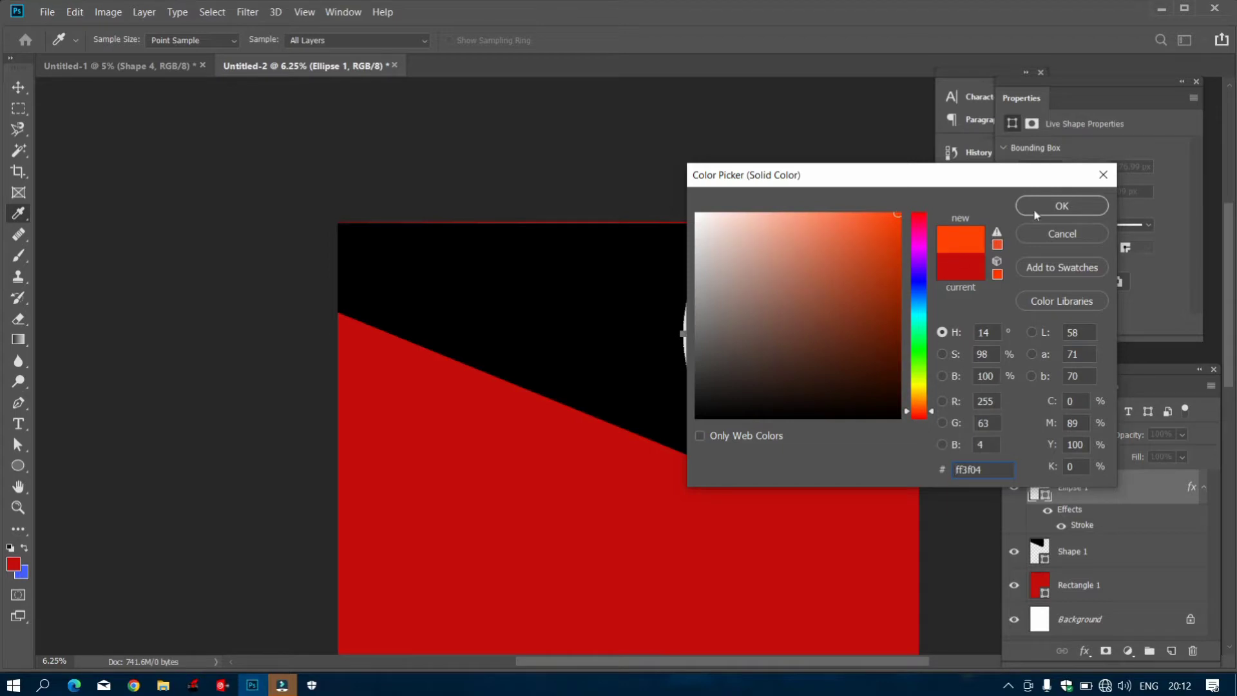
{"action": "left_click", "coordinate": [1036, 213]}
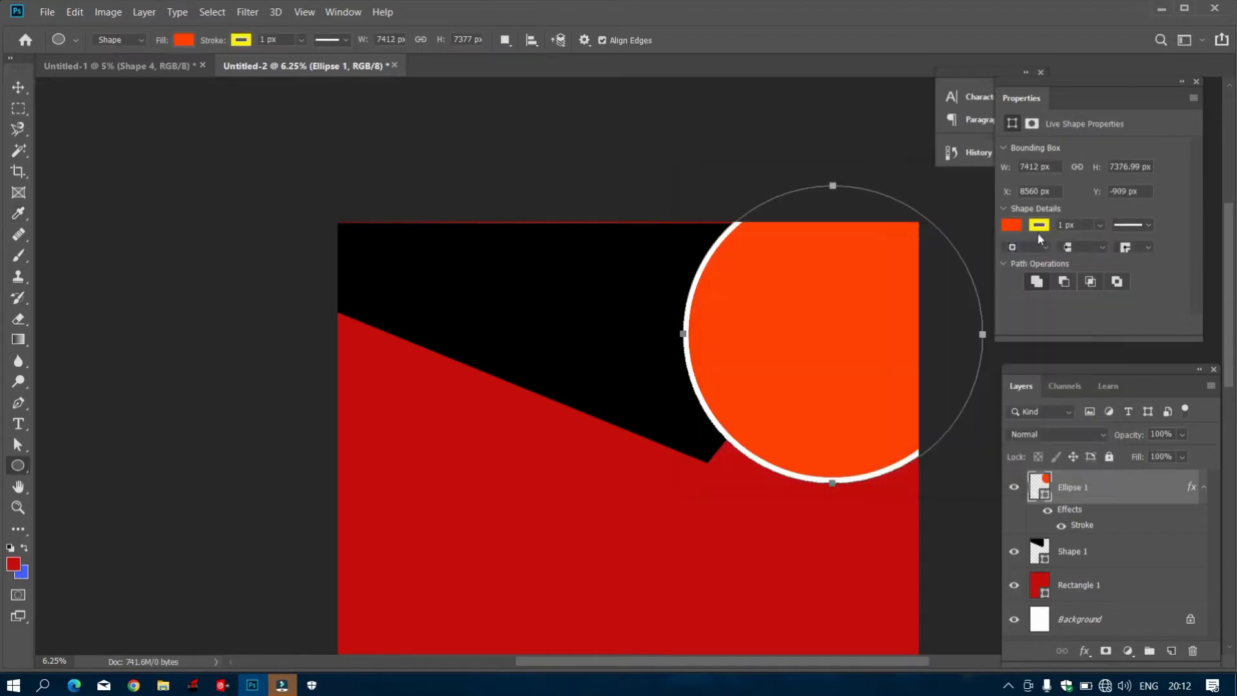
Shift the black polygon slightly up and left and enlarge it so its tip extends further beneath the circle.
{"action": "left_click", "coordinate": [1069, 554]}
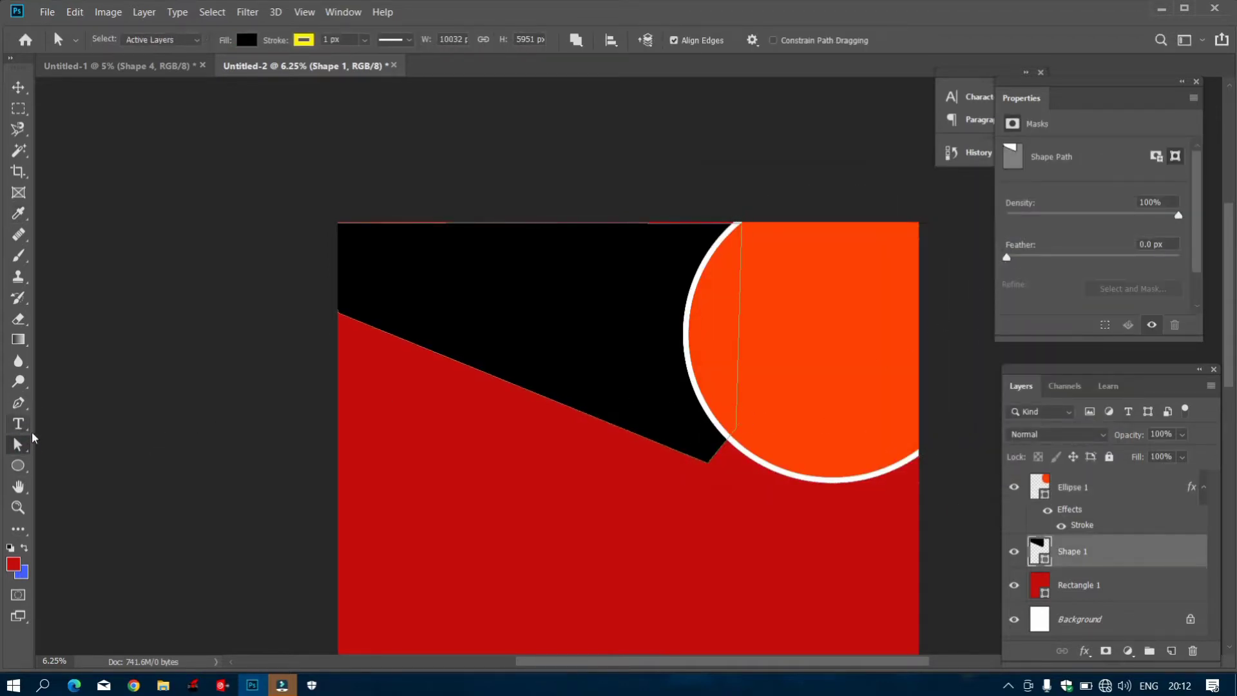
{"action": "key", "text": "ctrl+t"}
{"action": "left_click_drag", "start_coordinate": [586, 366], "coordinate": [582, 356]}
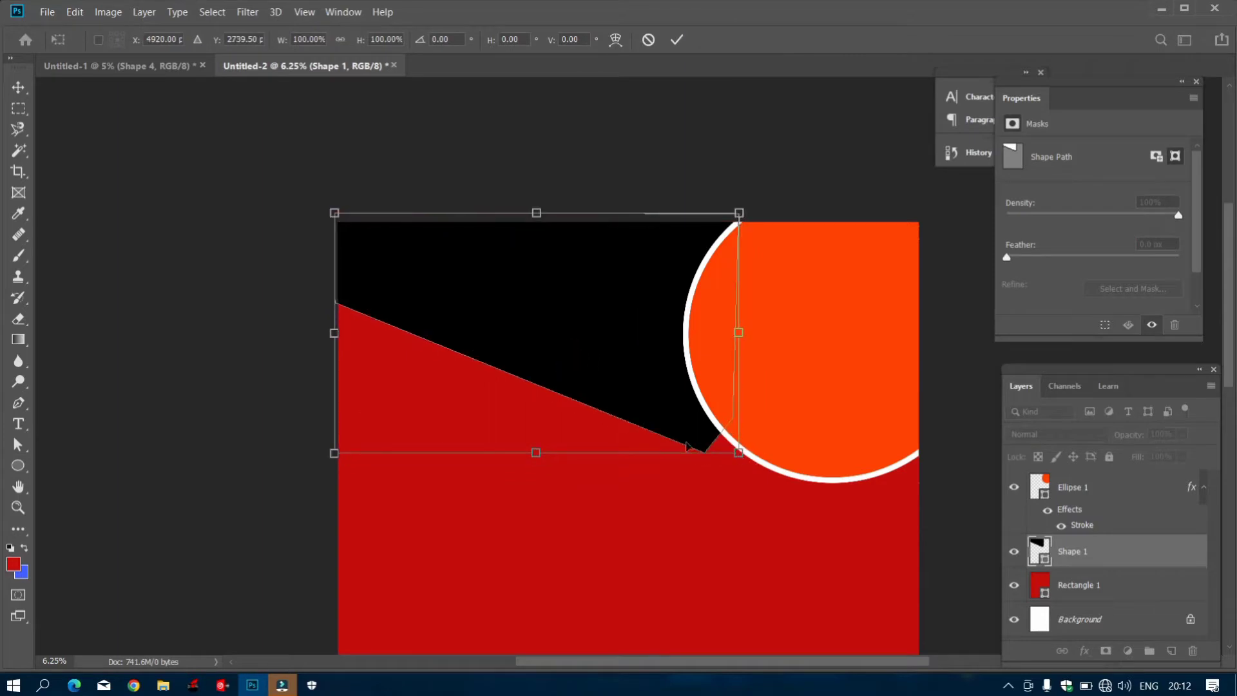
{"action": "left_click_drag", "start_coordinate": [736, 453], "coordinate": [747, 458]}
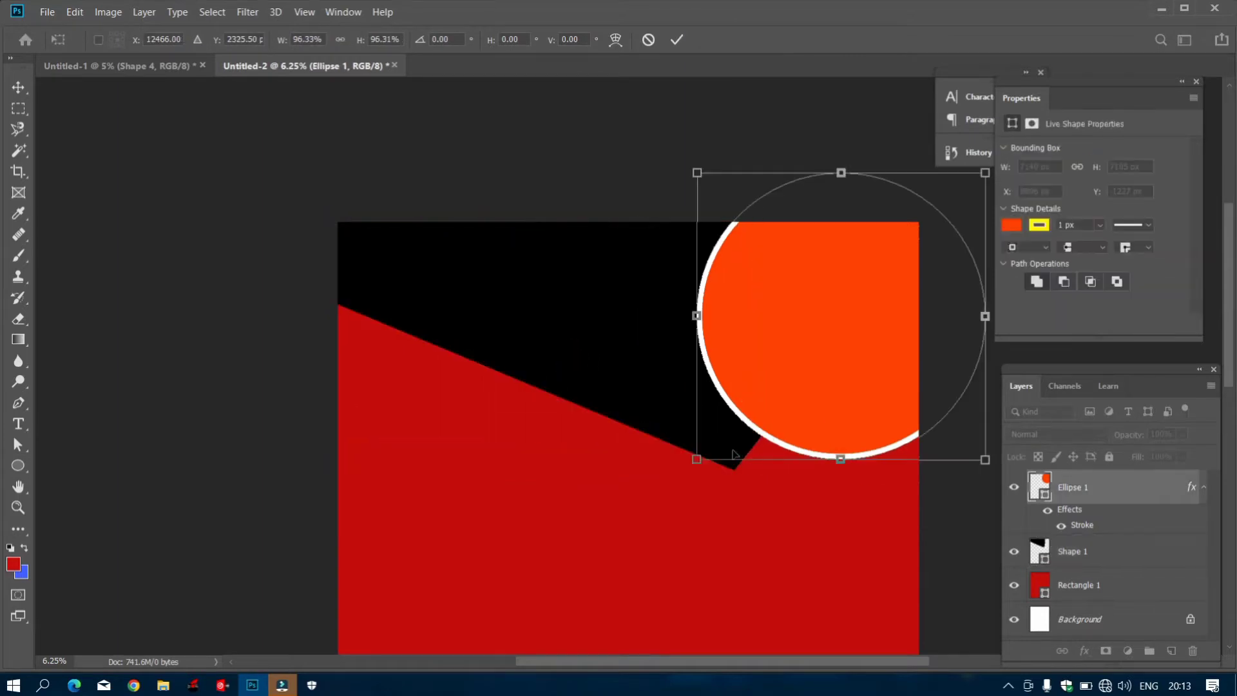
Reposition the orange circle and scale it down to about 6916 × 6849 px at the page's upper-right corner.
{"action": "left_click_drag", "start_coordinate": [826, 345], "coordinate": [818, 358]}
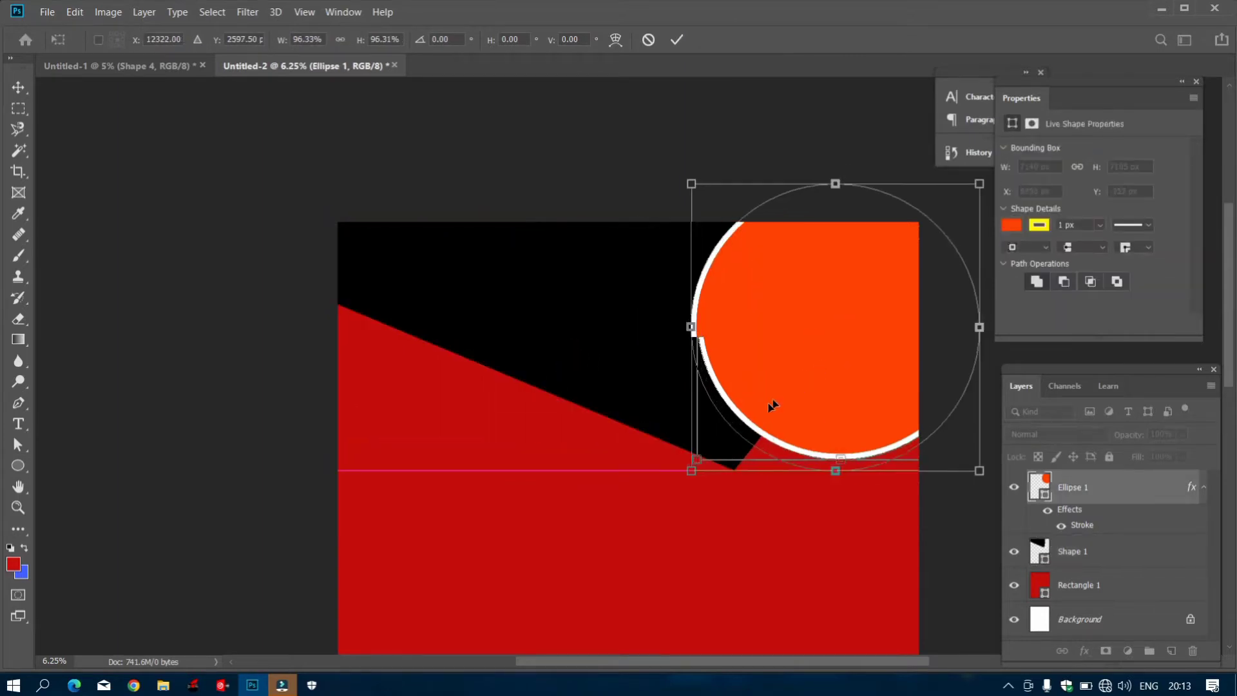
{"action": "left_click_drag", "start_coordinate": [691, 470], "coordinate": [700, 460]}
{"action": "scroll", "coordinate": [843, 477], "scroll_direction": "down", "scroll_amount": 2}
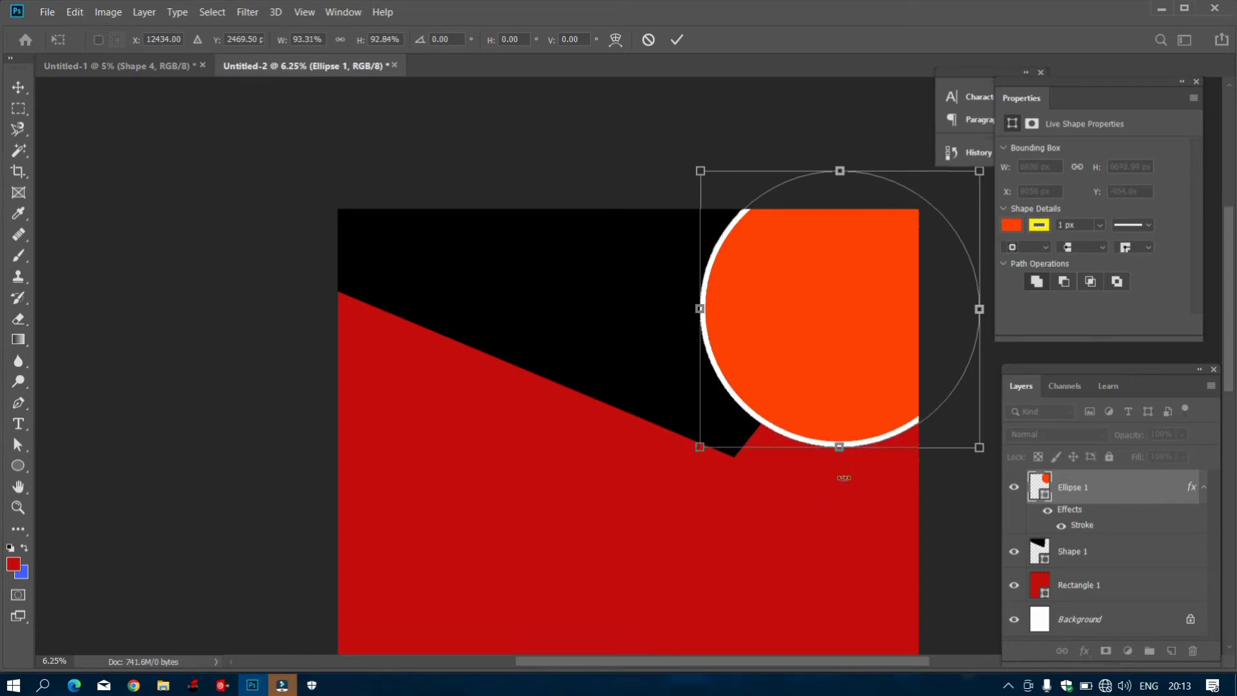
{"action": "left_click", "coordinate": [680, 40]}
Draw a second circle about 4936 × 4713 px and centre it inside the orange circle.
{"action": "key", "text": "ctrl+minus"}
{"action": "key", "text": "ctrl+minus"}
{"action": "key", "text": "ctrl+plus"}
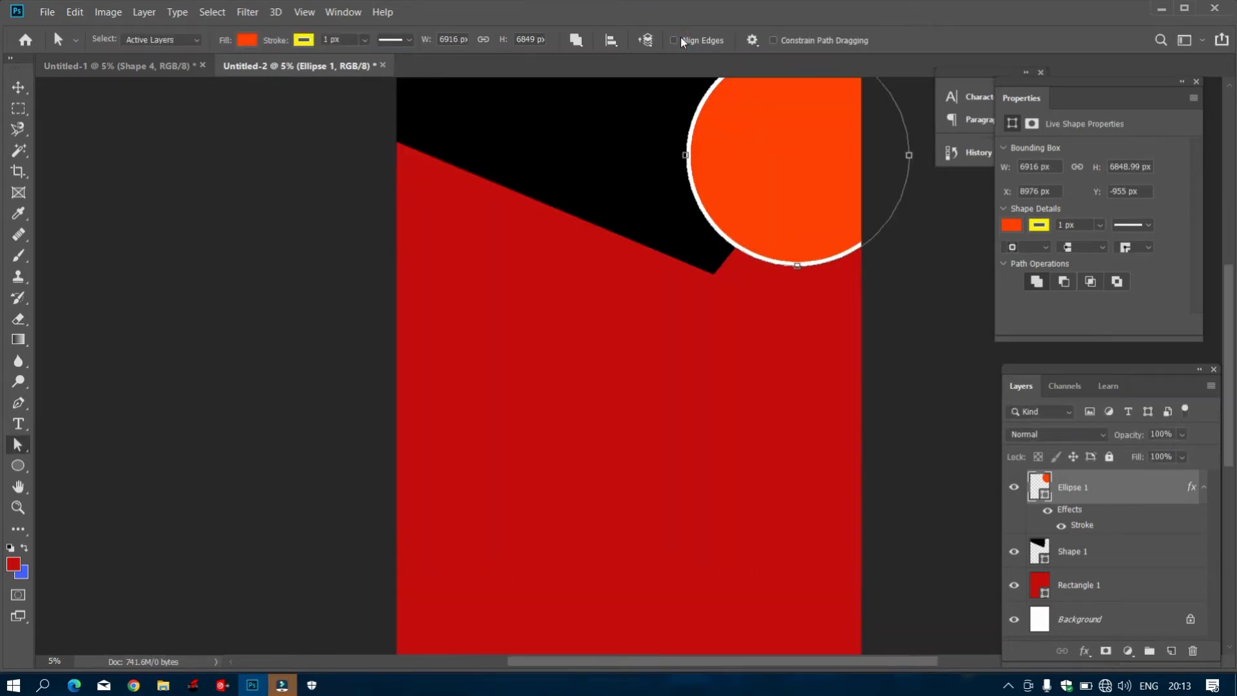
{"action": "scroll", "coordinate": [284, 294], "scroll_direction": "up", "scroll_amount": 2}
{"action": "left_click", "coordinate": [18, 465]}
{"action": "left_click_drag", "start_coordinate": [730, 163], "coordinate": [889, 316]}
{"action": "key", "text": "ctrl+t"}
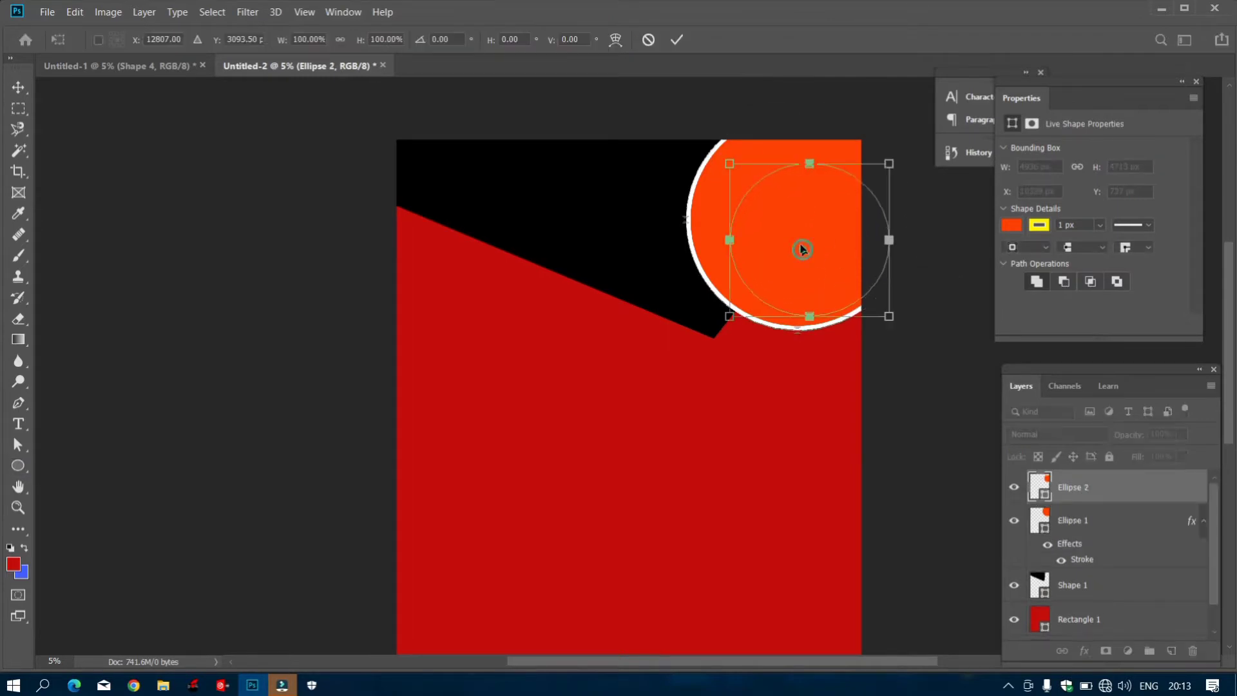
{"action": "left_click_drag", "start_coordinate": [805, 253], "coordinate": [805, 234]}
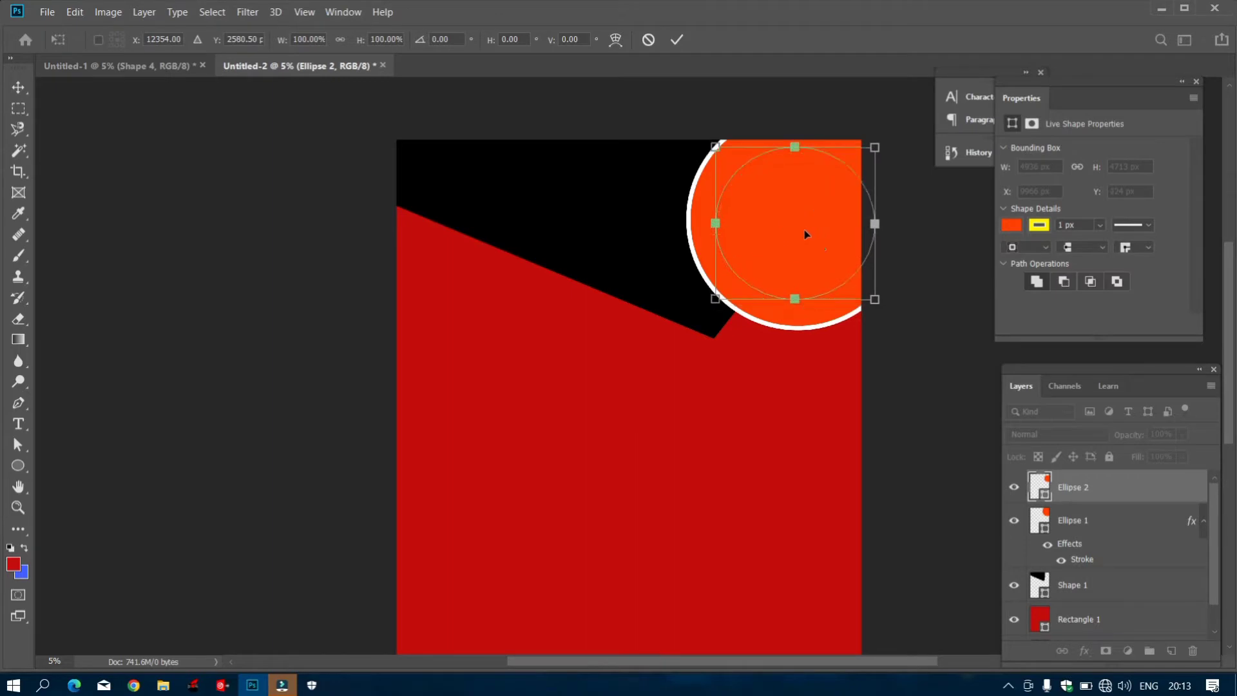
{"action": "key", "text": "Return"}
Add a white inside Stroke of 114 px to the inner circle.
{"action": "double_click", "coordinate": [1101, 486]}
{"action": "left_click", "coordinate": [601, 416]}
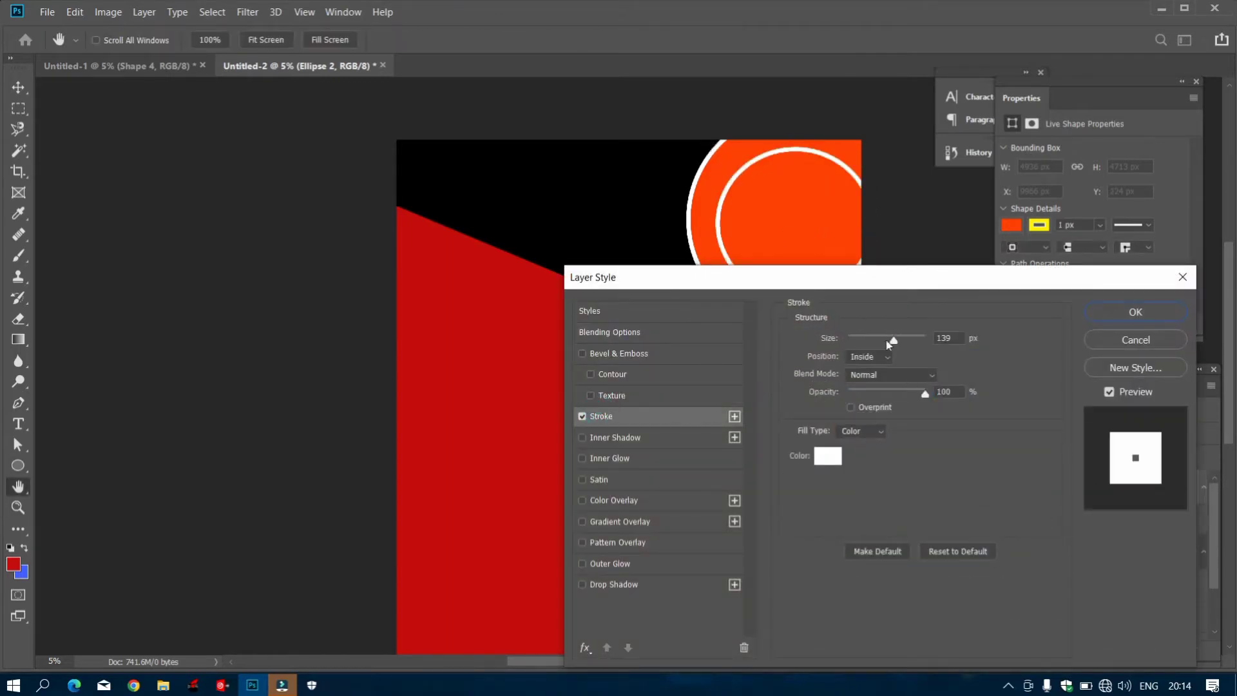
{"action": "left_click_drag", "start_coordinate": [896, 341], "coordinate": [886, 341]}
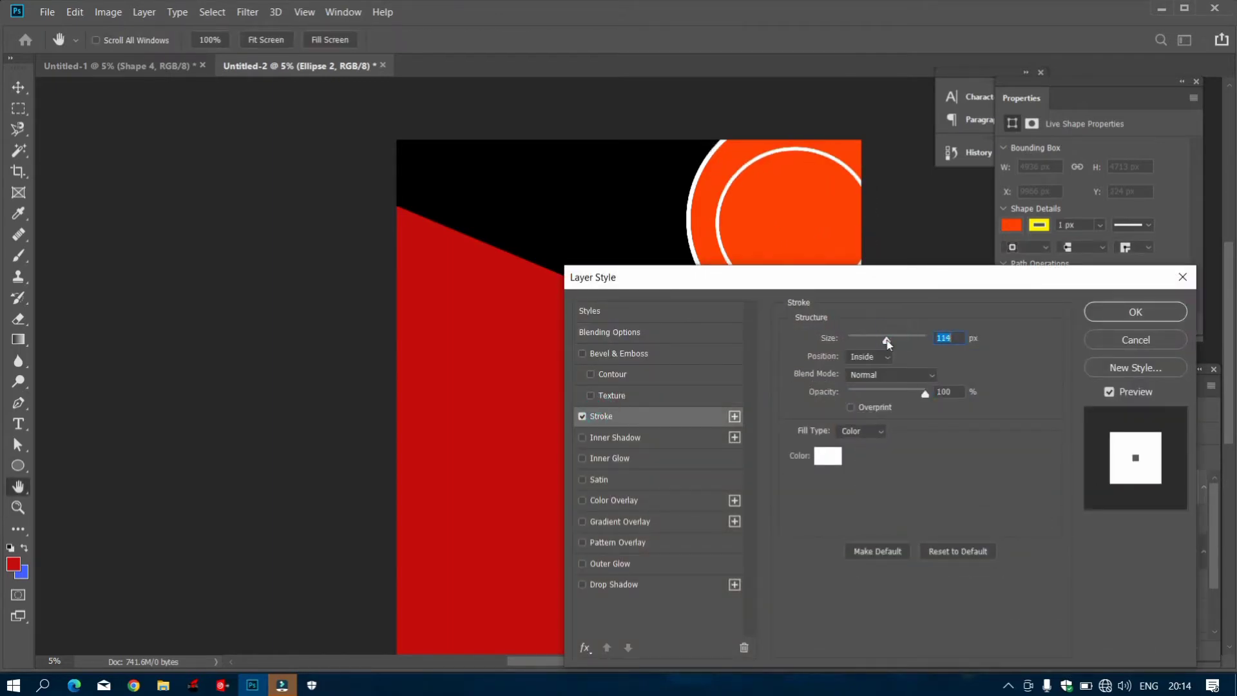
{"action": "left_click", "coordinate": [1135, 313]}
Adjust the Stroke size of the larger orange circle in its layer style.
{"action": "left_click", "coordinate": [1086, 554]}
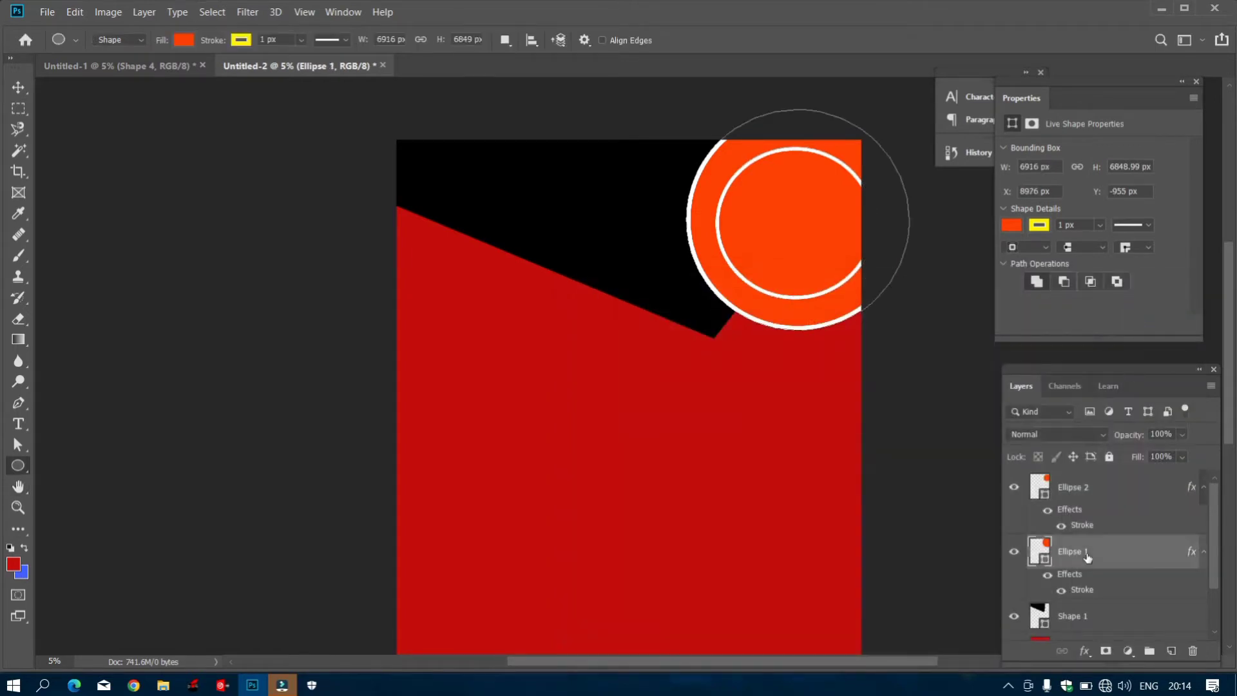
{"action": "double_click", "coordinate": [1115, 563]}
{"action": "left_click", "coordinate": [628, 417]}
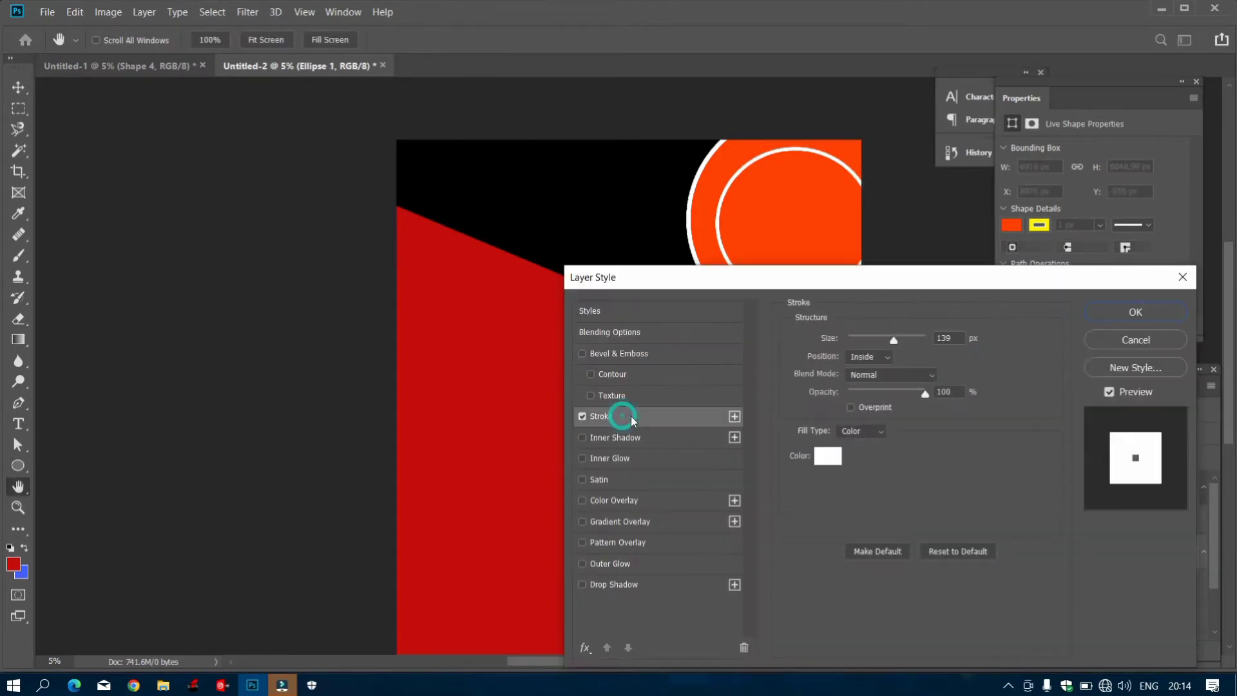
{"action": "left_click", "coordinate": [896, 341]}
{"action": "left_click", "coordinate": [1135, 312]}
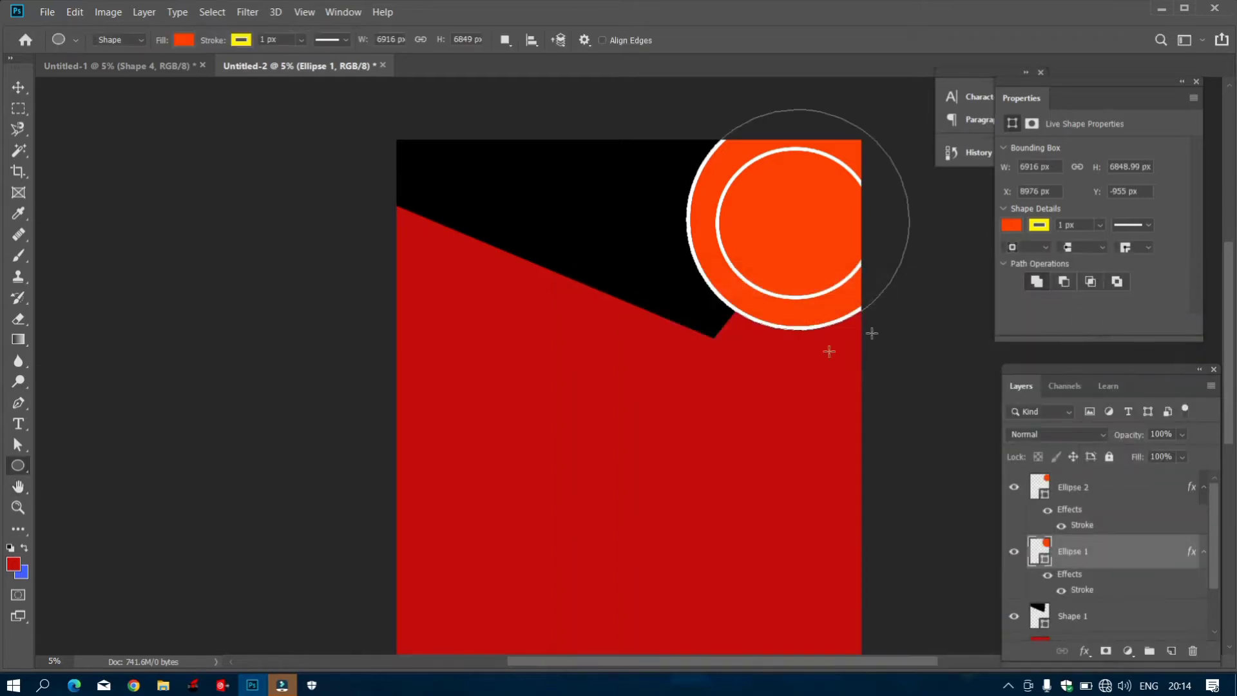
Change the inner circle's fill colour to purple 8015f7.
{"action": "double_click", "coordinate": [1030, 486]}
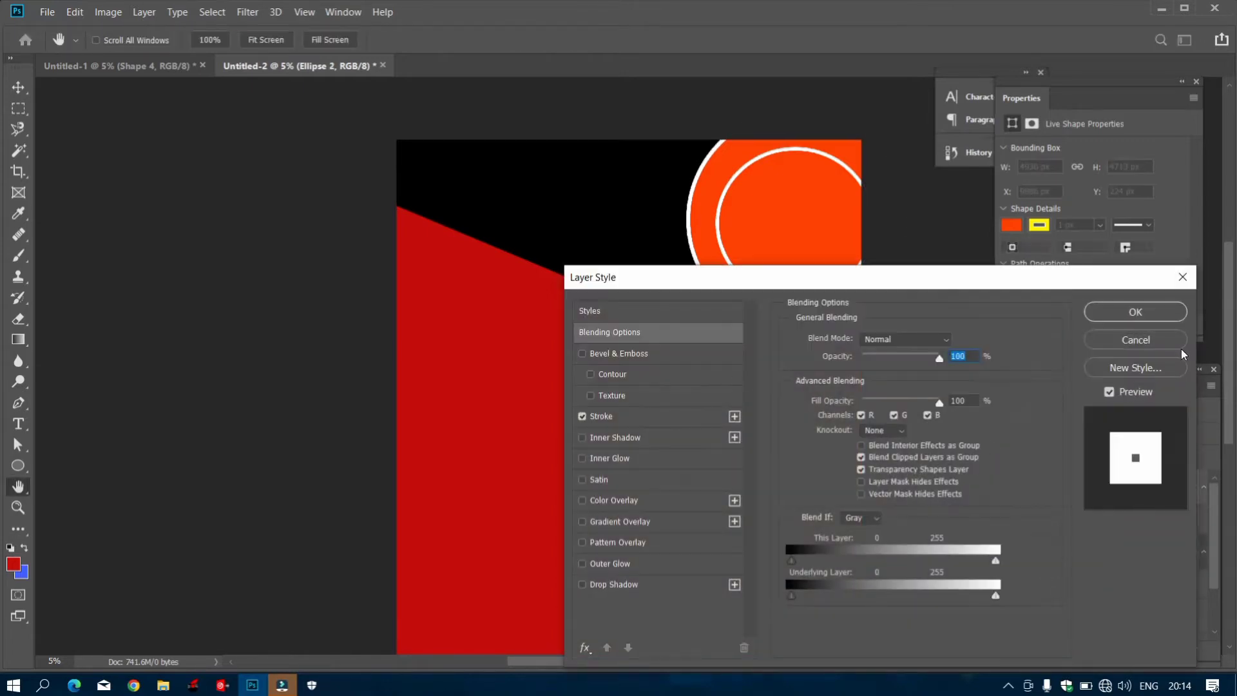
{"action": "left_click", "coordinate": [1175, 304]}
{"action": "double_click", "coordinate": [1033, 486]}
{"action": "left_click", "coordinate": [704, 213]}
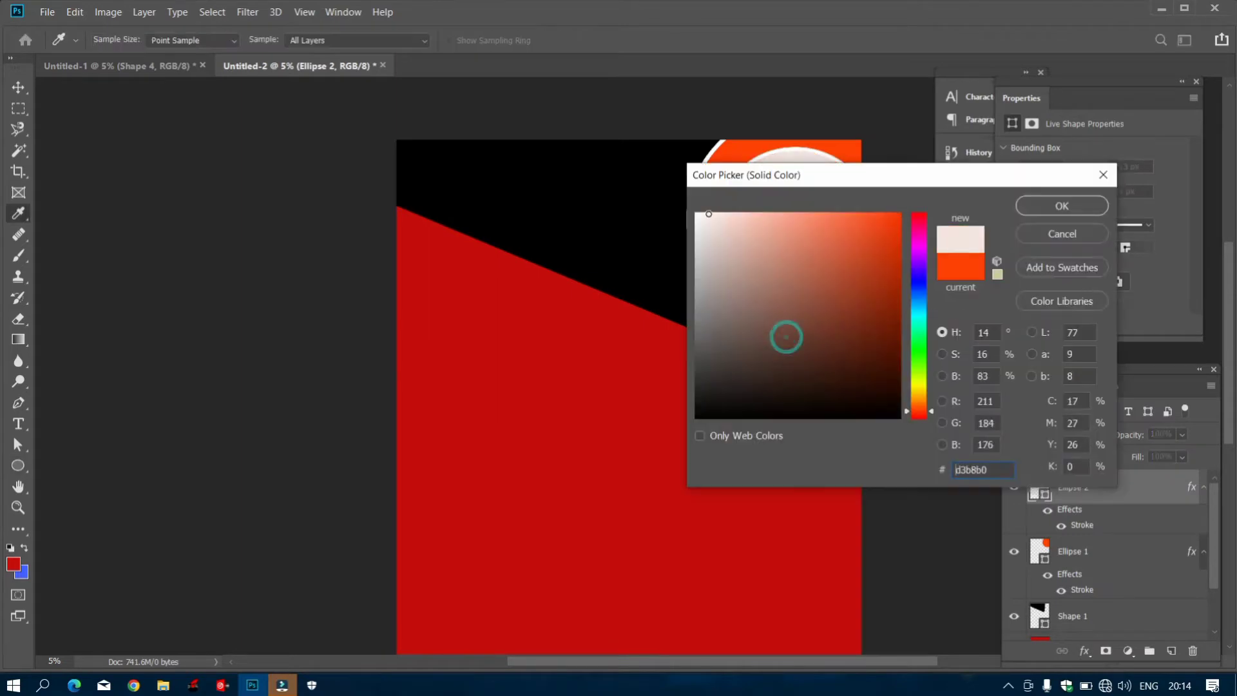
{"action": "left_click", "coordinate": [925, 265]}
{"action": "left_click", "coordinate": [868, 238]}
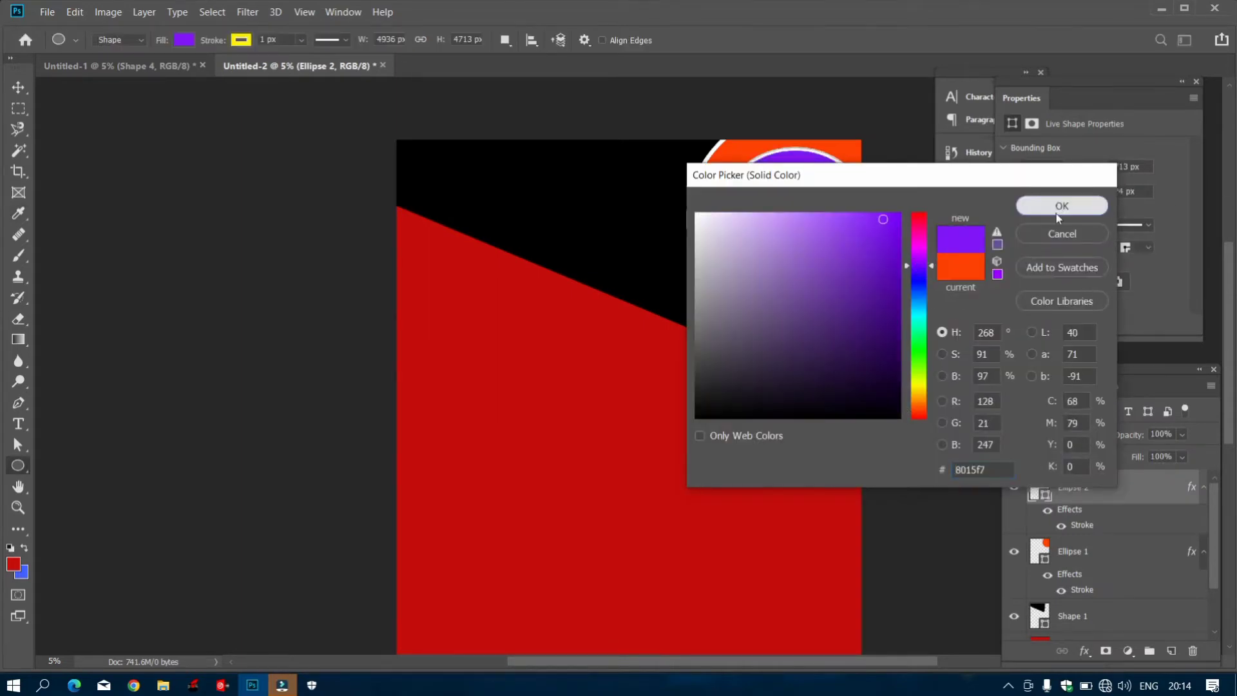
{"action": "left_click", "coordinate": [1056, 213]}
Change the background rectangle's fill colour to white ffffff.
{"action": "scroll", "coordinate": [541, 451], "scroll_direction": "up", "scroll_amount": 1}
{"action": "scroll", "coordinate": [1166, 601], "scroll_direction": "down", "scroll_amount": 2}
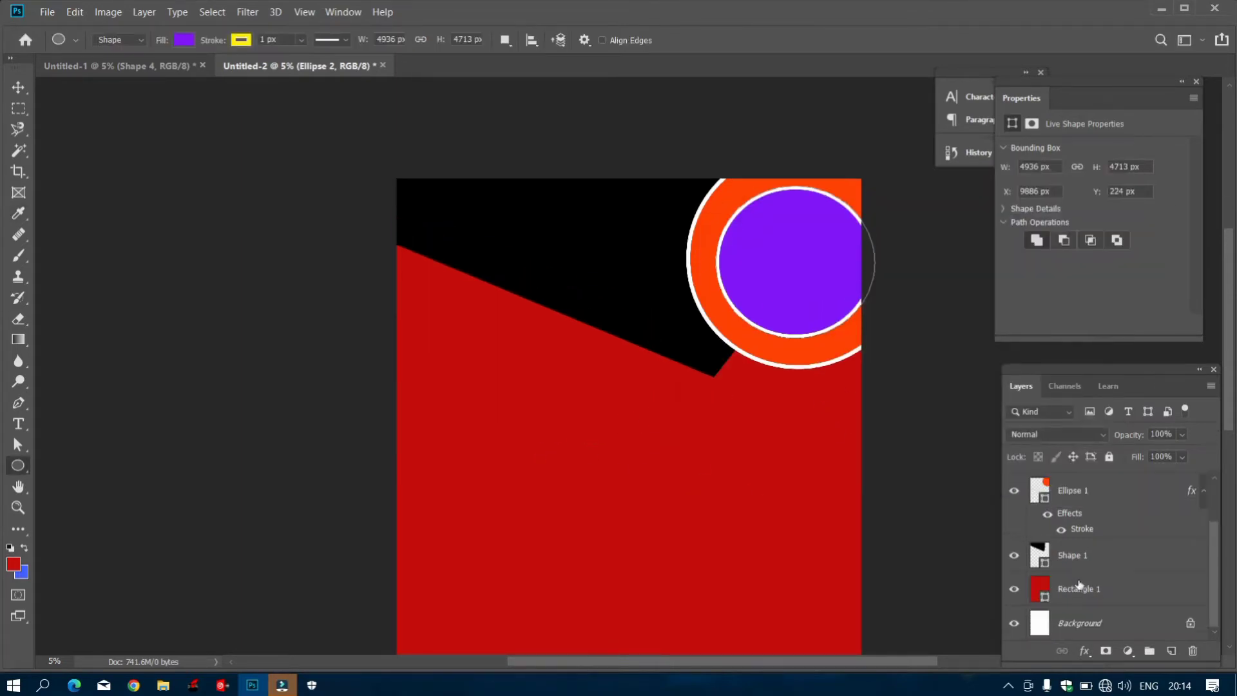
{"action": "left_click", "coordinate": [1079, 590]}
{"action": "key", "text": "i"}
{"action": "left_click_drag", "start_coordinate": [798, 332], "coordinate": [693, 212]}
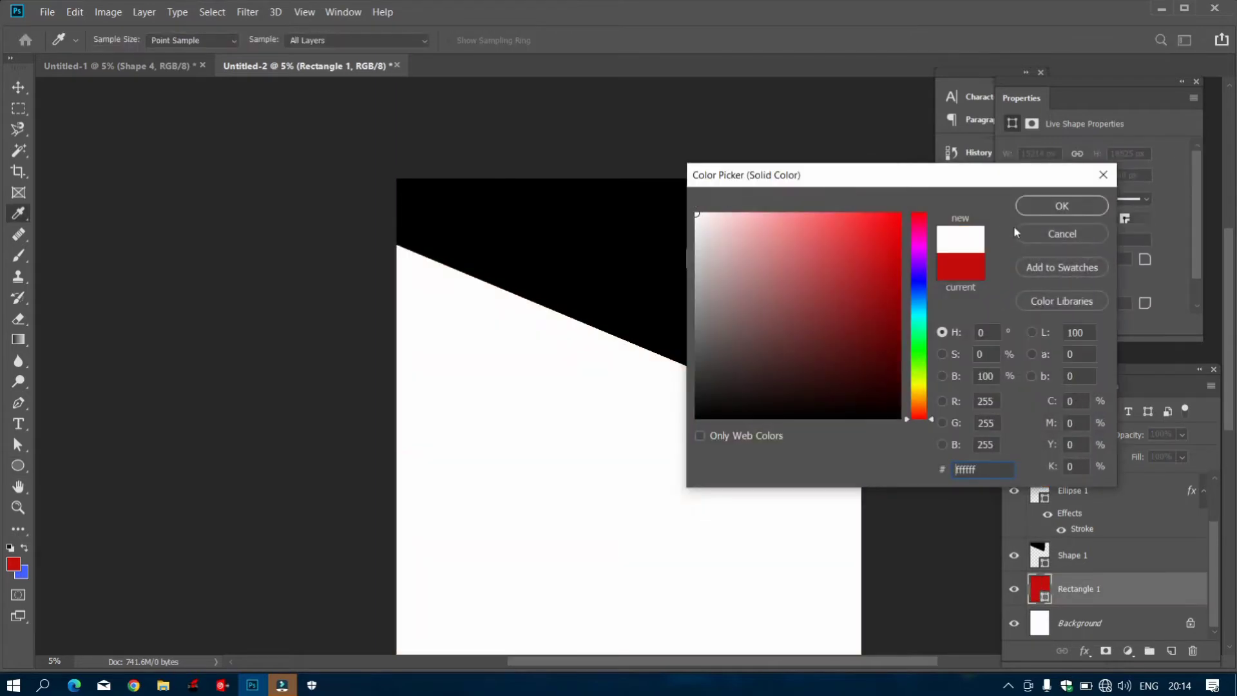
{"action": "left_click", "coordinate": [1056, 206]}
Place the image 1644414914016682.png in the page's upper-left corner over the black shape, scaled to about 86%.
{"action": "scroll", "coordinate": [574, 466], "scroll_direction": "up", "scroll_amount": 1}
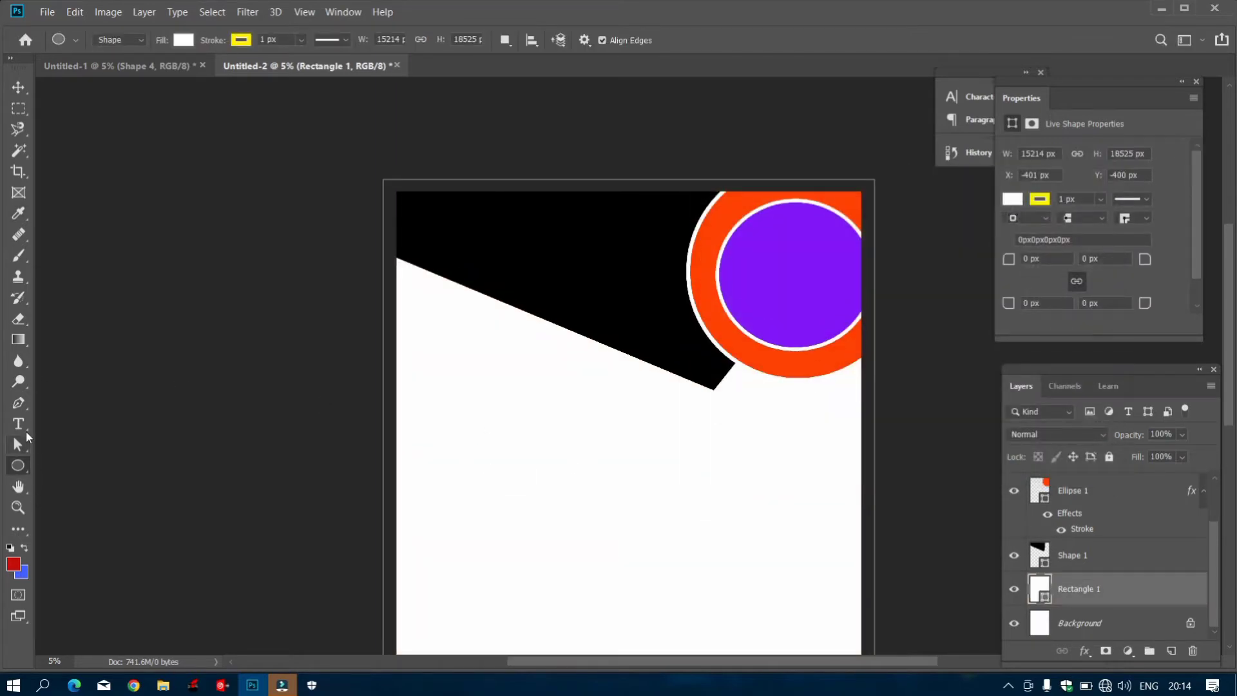
{"action": "scroll", "coordinate": [1112, 500], "scroll_direction": "up", "scroll_amount": 2}
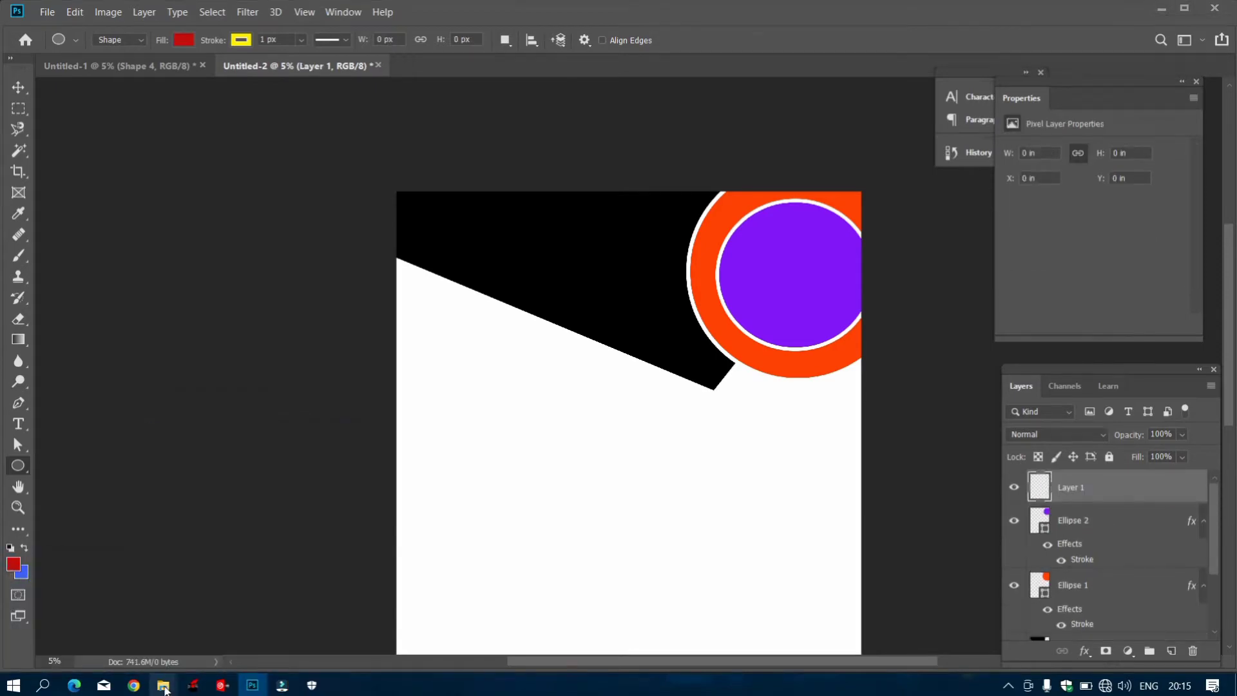
{"action": "left_click", "coordinate": [165, 688]}
{"action": "left_click_drag", "start_coordinate": [839, 246], "coordinate": [502, 282]}
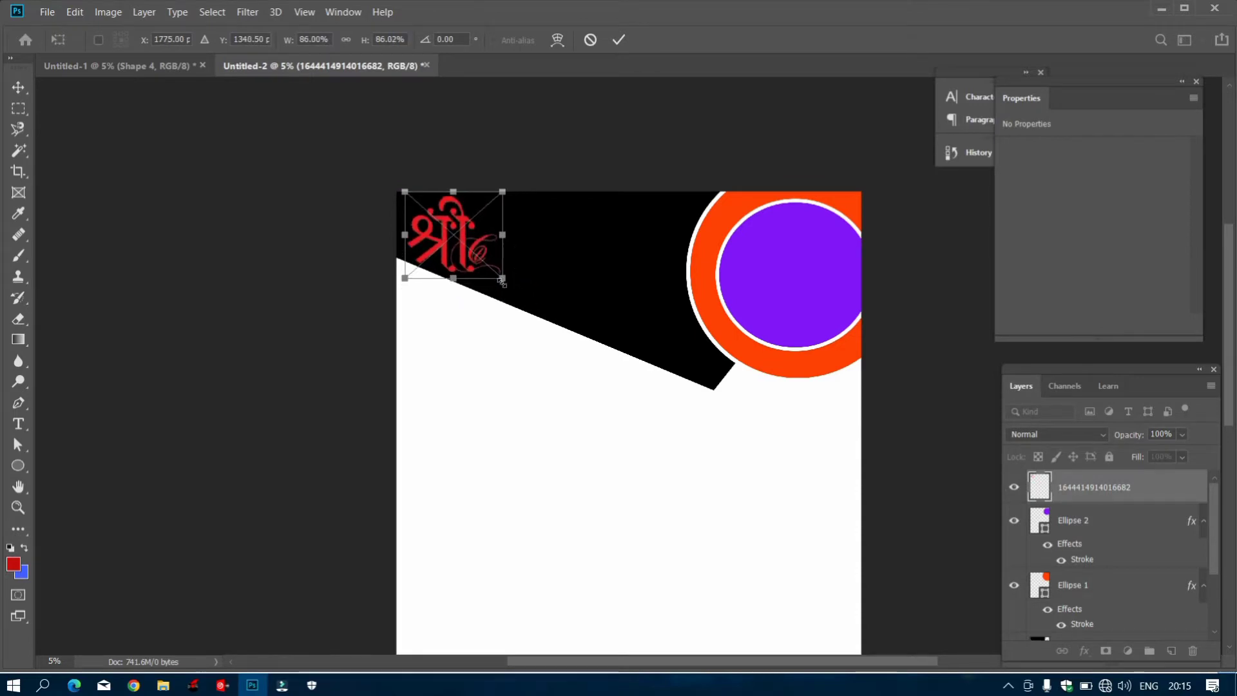
{"action": "left_click", "coordinate": [615, 44]}
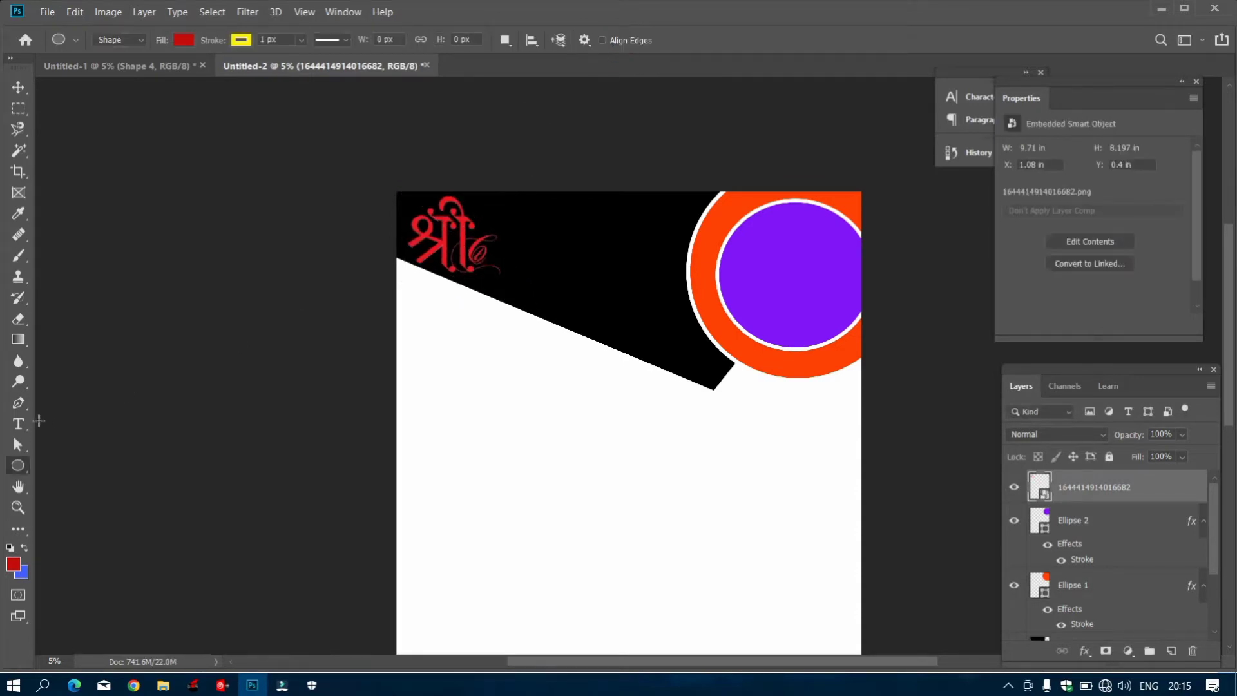
Add the text राम on a new layer in the black header beside the श्री logo, scaled to about 416 pt.
{"action": "left_click", "coordinate": [1173, 653]}
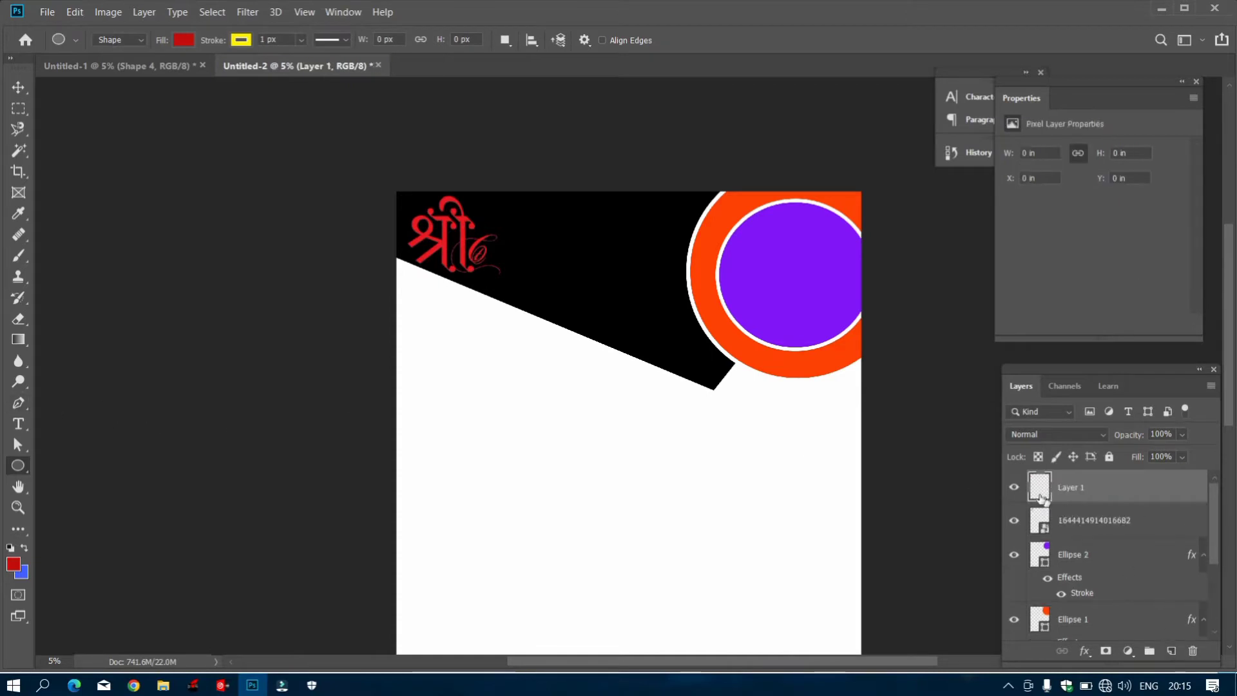
{"action": "left_click", "coordinate": [19, 423]}
{"action": "left_click", "coordinate": [509, 284]}
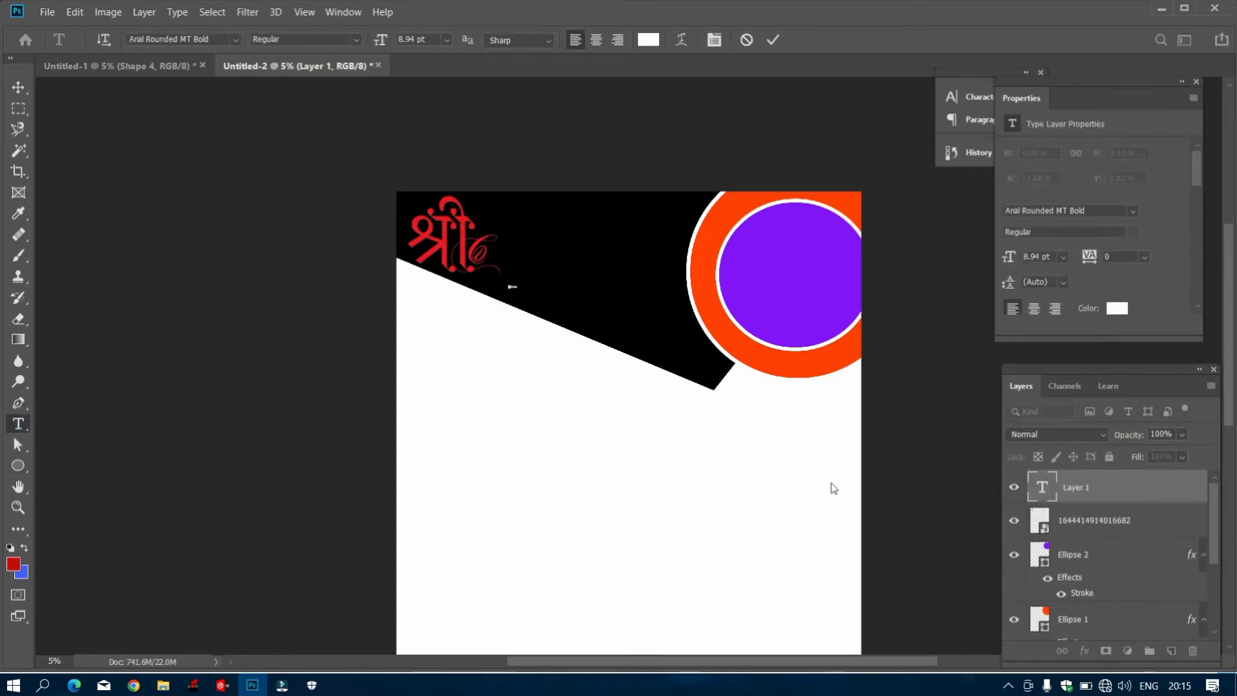
{"action": "key", "text": "super+space"}
{"action": "type", "text": "RAM"}
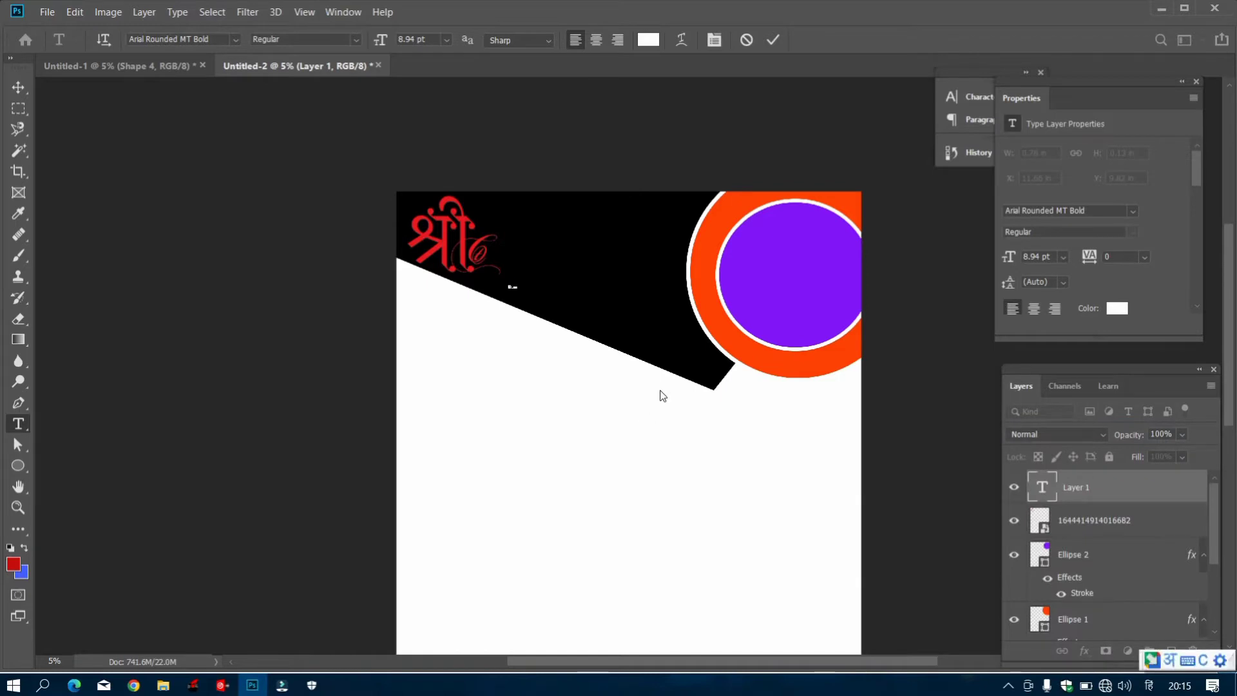
{"action": "left_click_drag", "start_coordinate": [516, 289], "coordinate": [580, 356]}
{"action": "left_click_drag", "start_coordinate": [548, 309], "coordinate": [556, 260]}
Set the राम text to Bold Italic and colour it red e91b23 to match the logo.
{"action": "key", "text": "ctrl+a"}
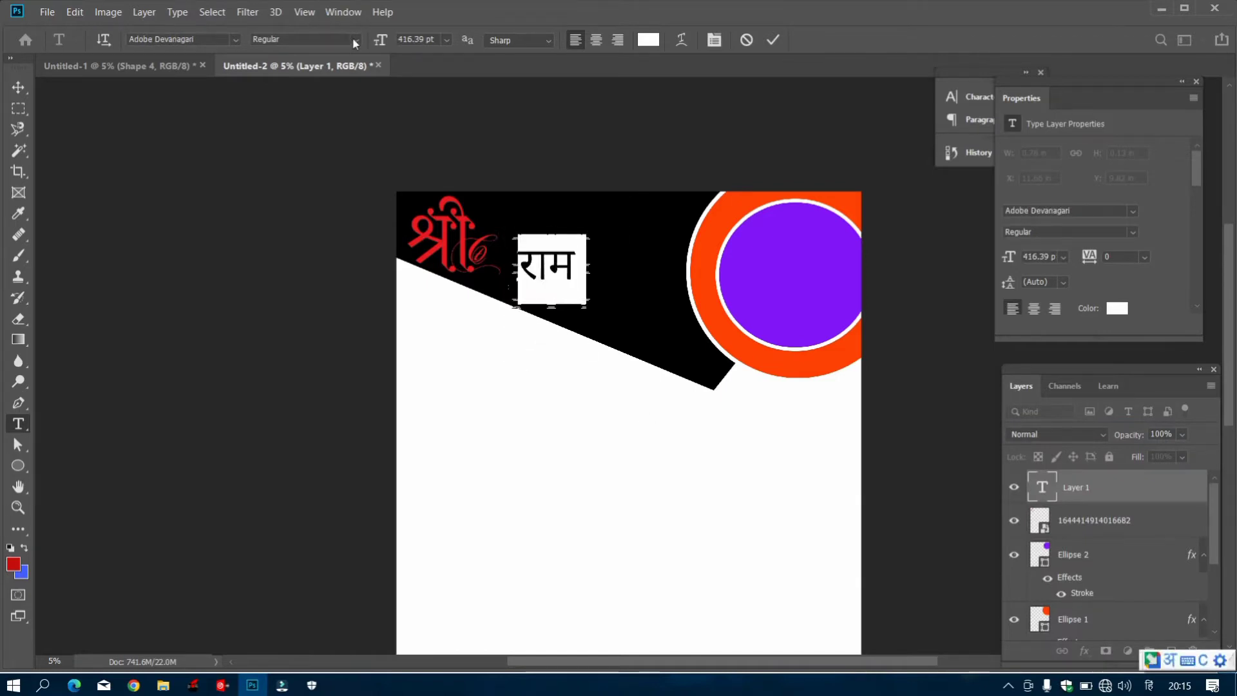
{"action": "left_click", "coordinate": [354, 40]}
{"action": "left_click", "coordinate": [309, 94]}
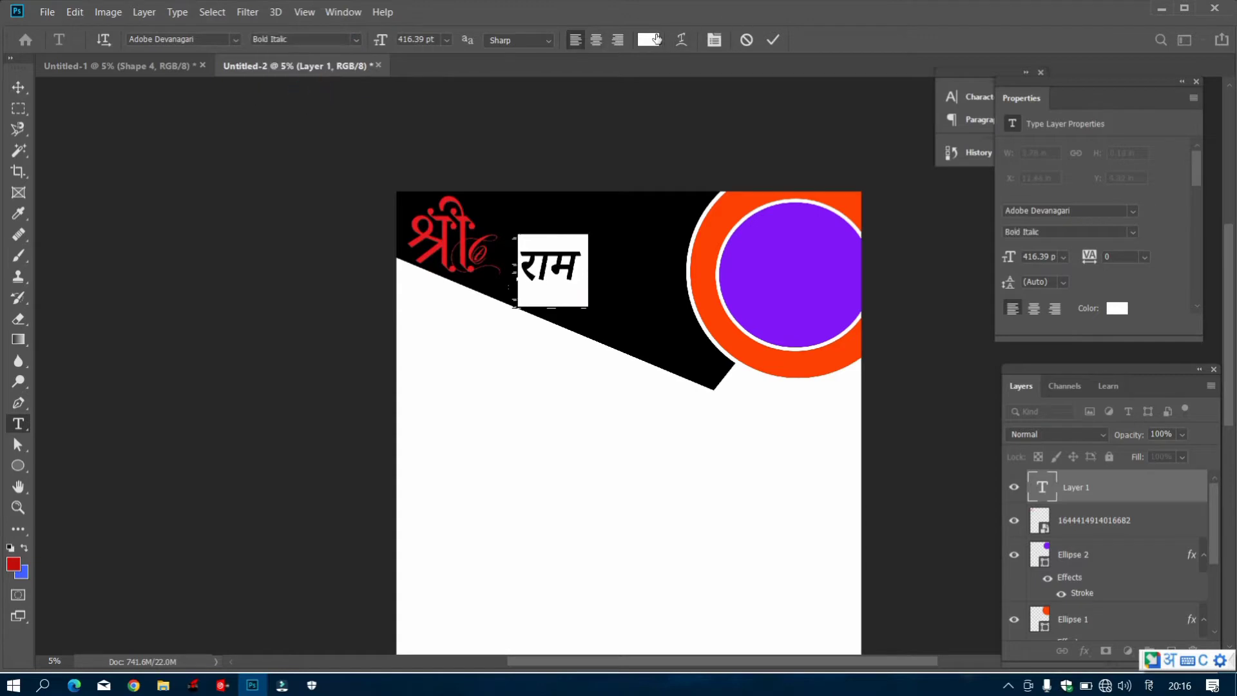
{"action": "left_click", "coordinate": [656, 39]}
{"action": "left_click", "coordinate": [454, 233]}
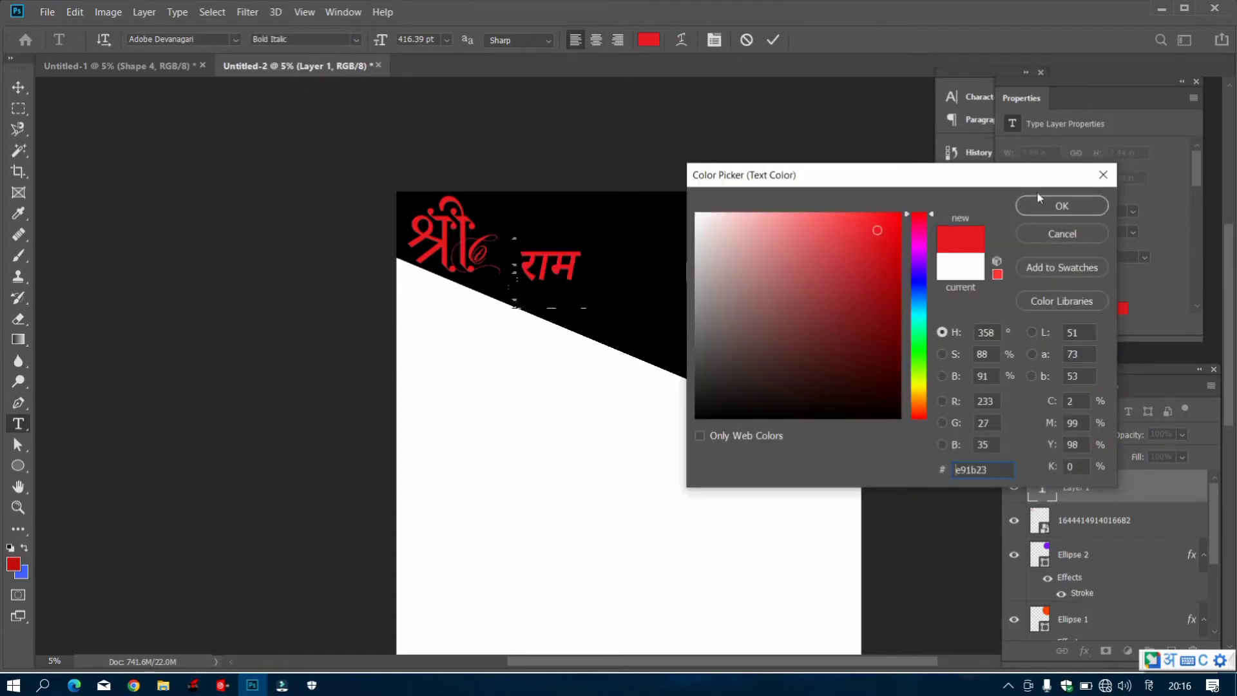
{"action": "left_click", "coordinate": [1061, 205]}
Enlarge the राम text to about 827 pt, filling the black header between the logo and the circles.
{"action": "left_click_drag", "start_coordinate": [588, 307], "coordinate": [569, 269]}
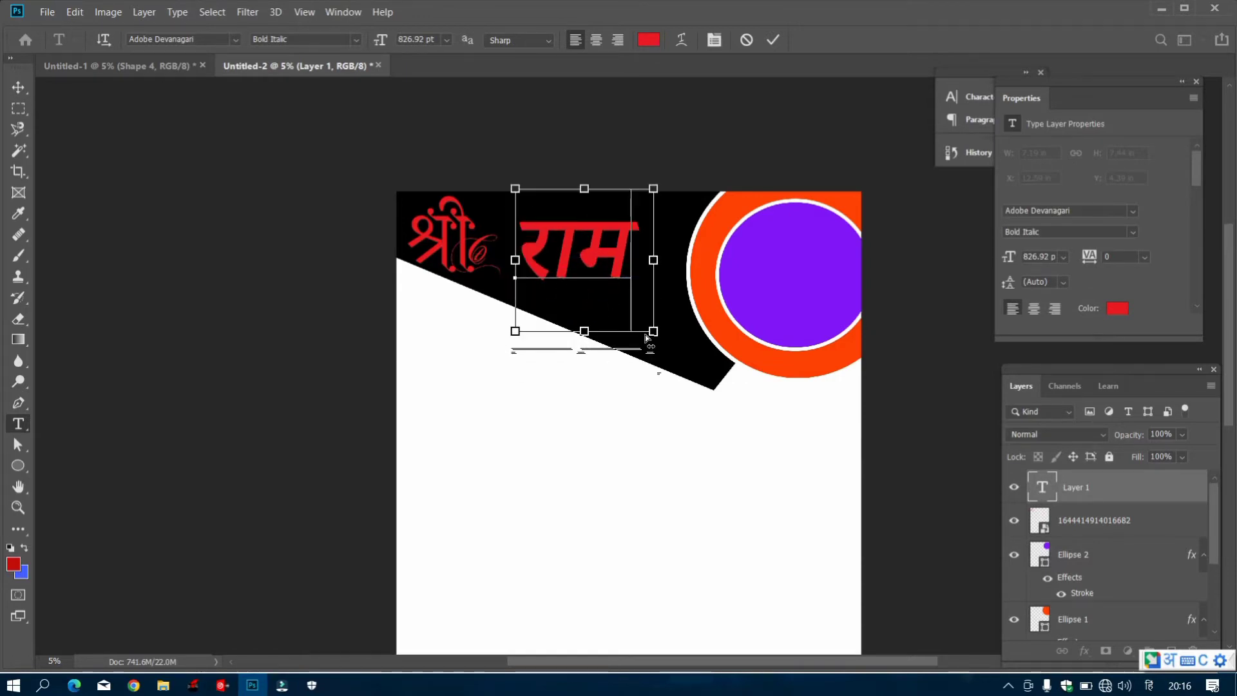
{"action": "left_click", "coordinate": [772, 40]}
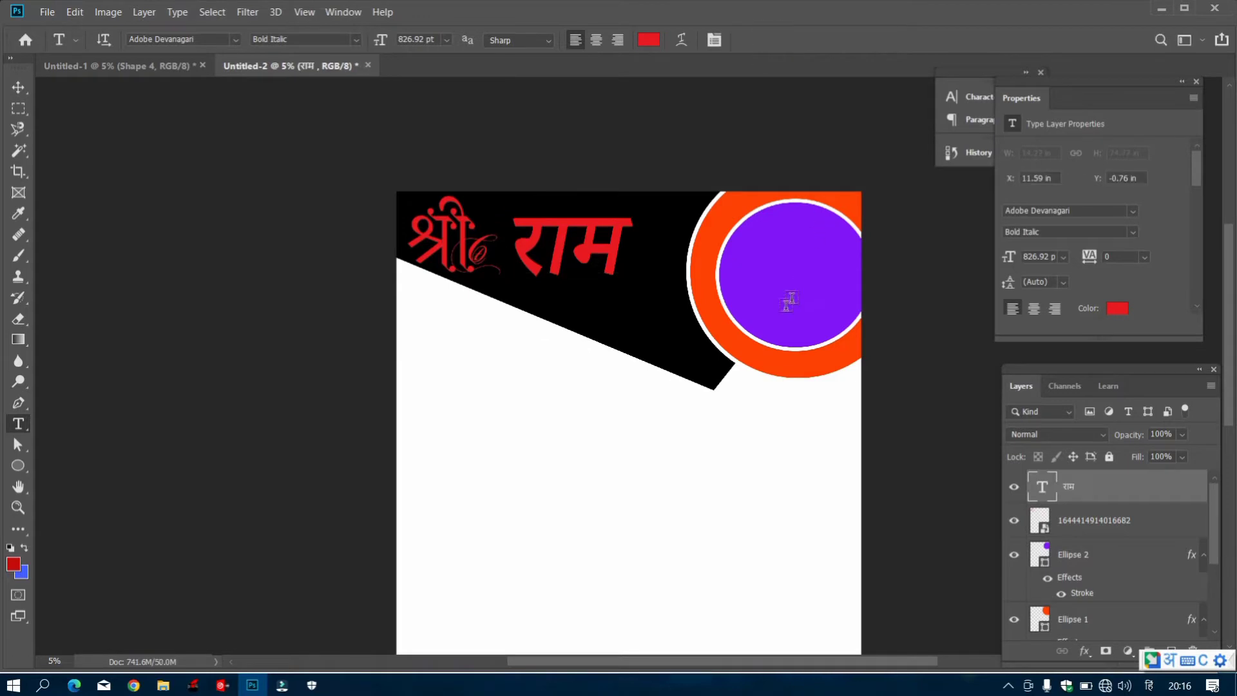
{"action": "scroll", "coordinate": [783, 308], "scroll_direction": "up", "scroll_amount": 1}
{"action": "left_click", "coordinate": [518, 329]}
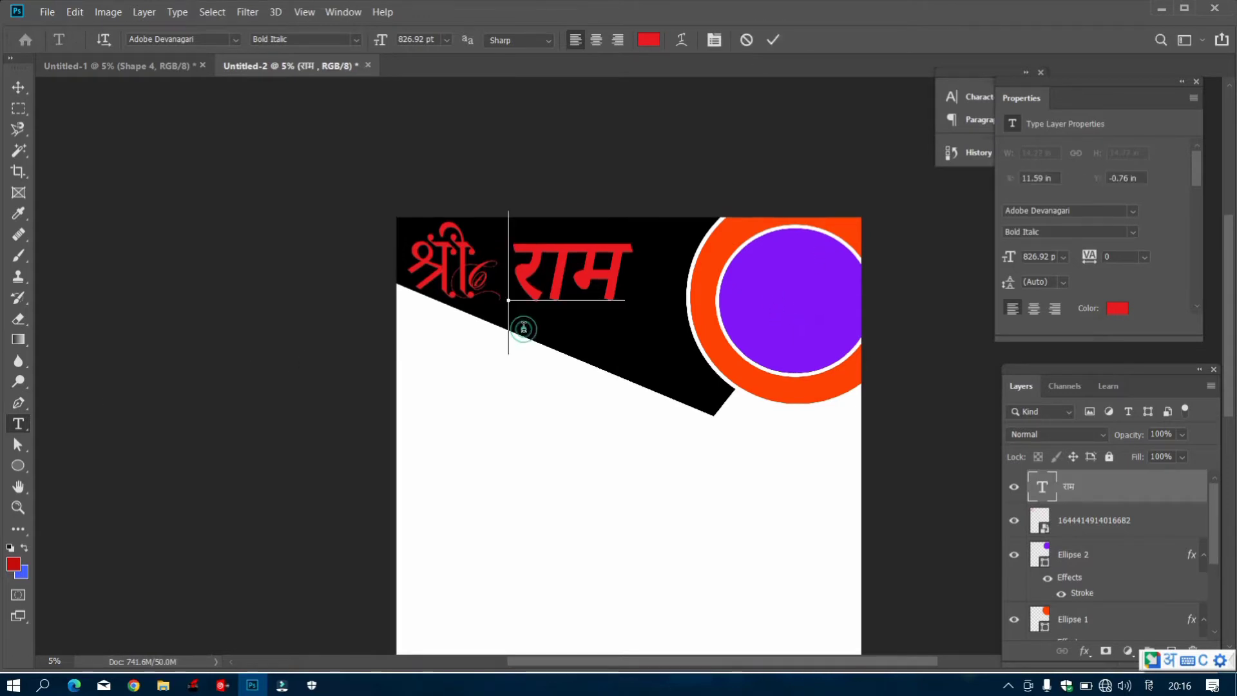
{"action": "left_click", "coordinate": [625, 329]}
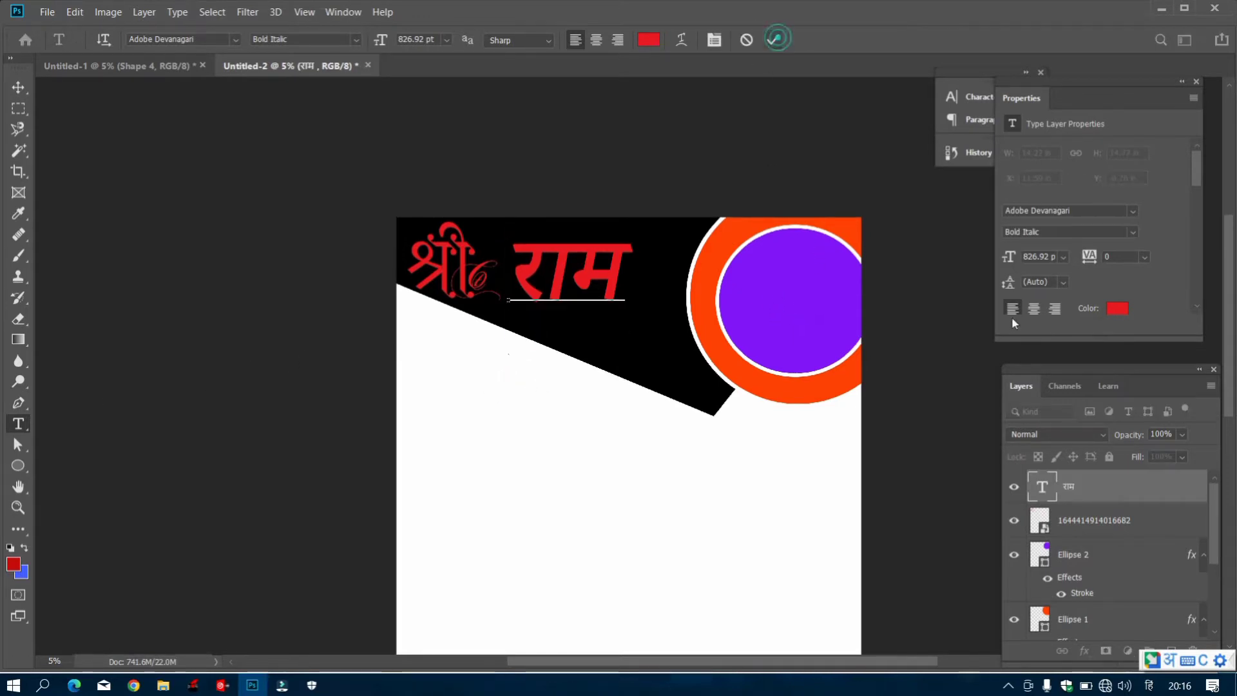
Add the text "Coaching Center" in black at about 319 pt on the white area below the header.
{"action": "left_click", "coordinate": [527, 412]}
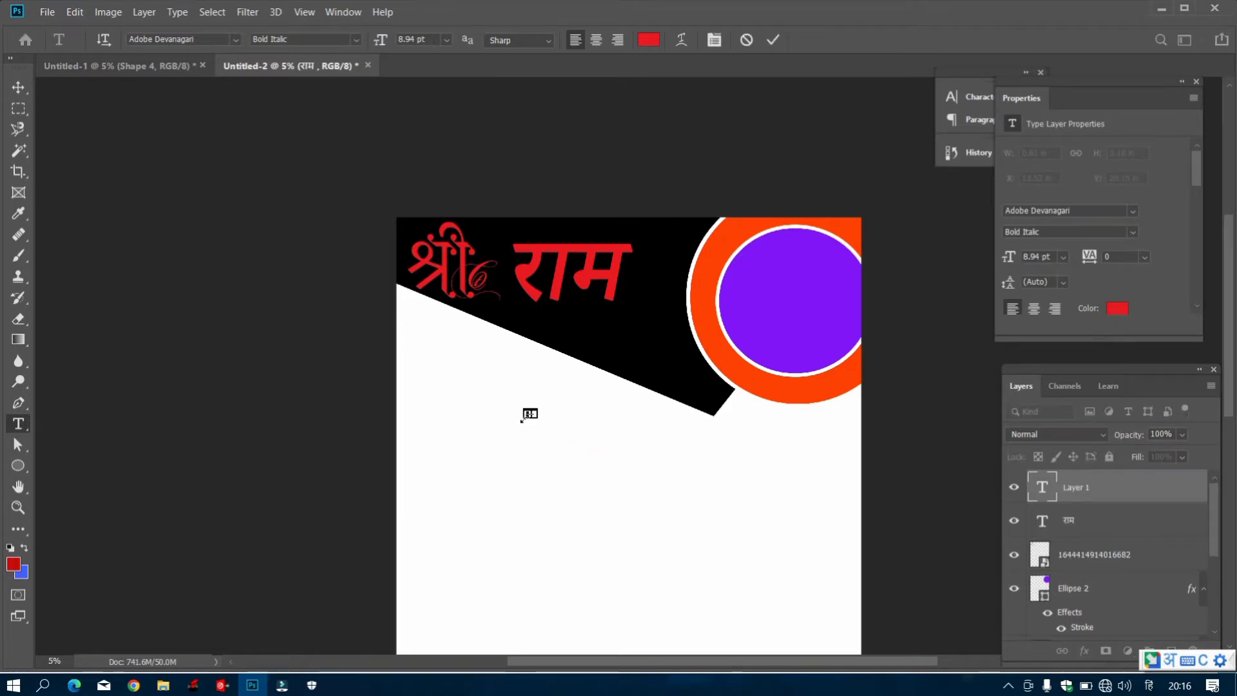
{"action": "left_click_drag", "start_coordinate": [529, 413], "coordinate": [681, 447]}
{"action": "left_click", "coordinate": [648, 40]}
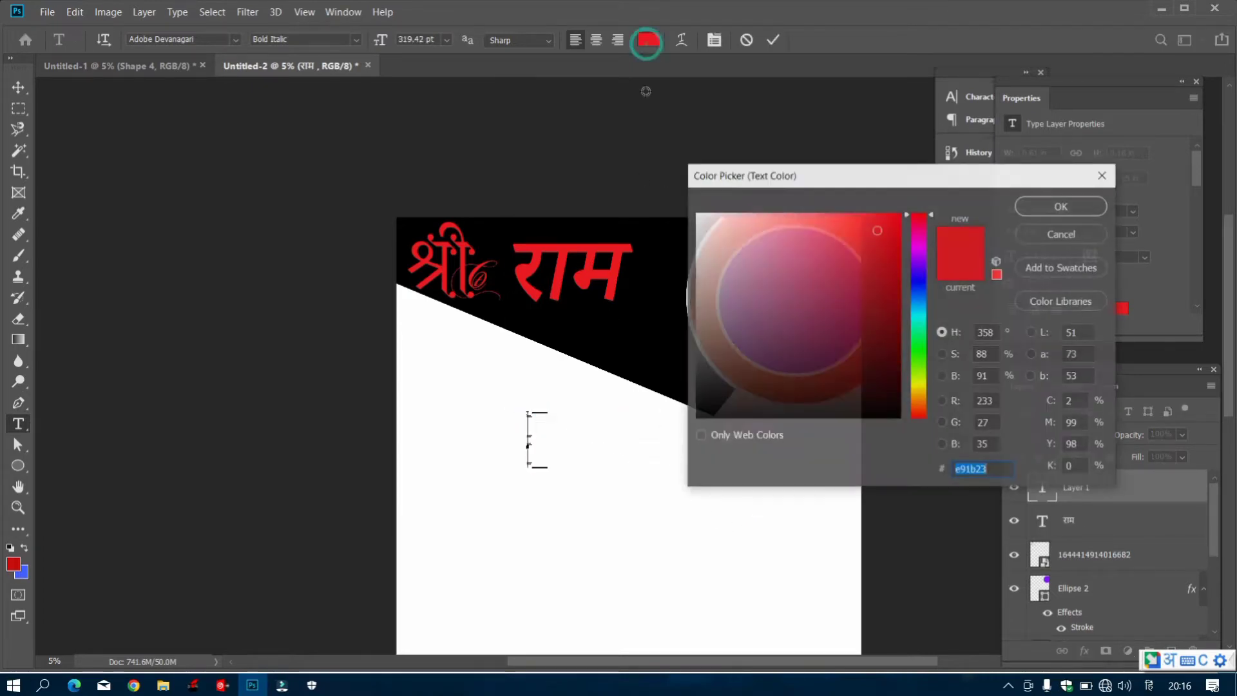
{"action": "left_click", "coordinate": [883, 418]}
{"action": "left_click", "coordinate": [1044, 205]}
{"action": "type", "text": "Coaching"}
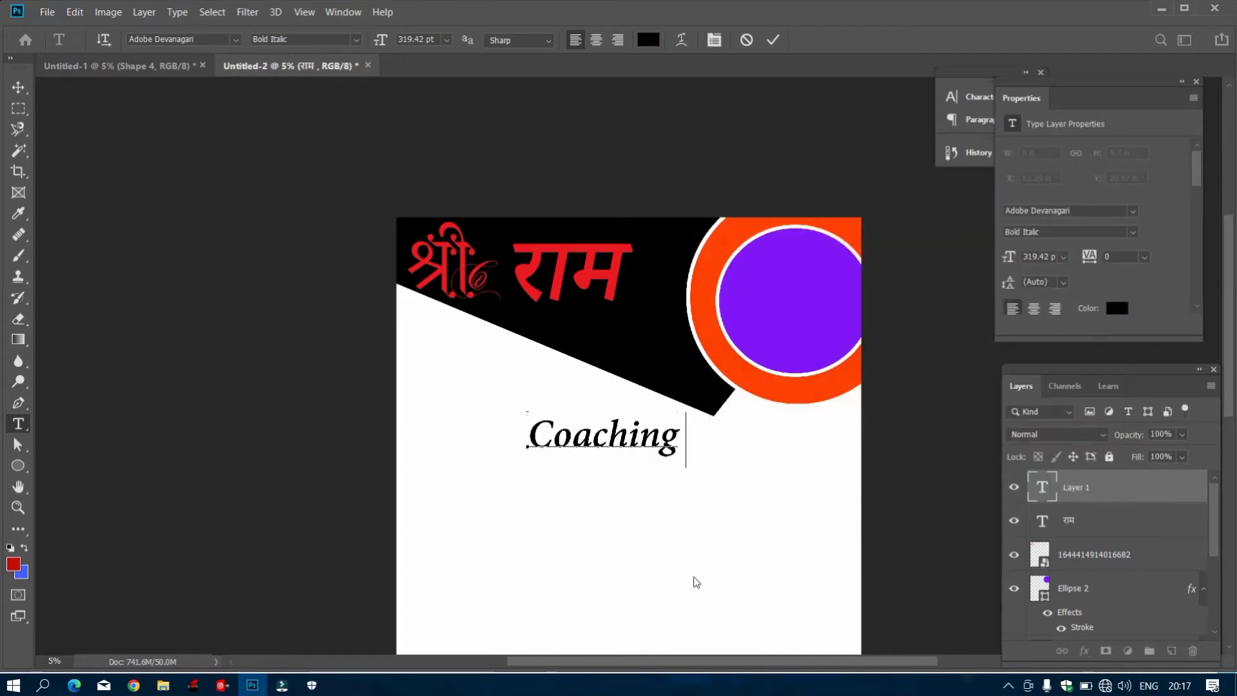
{"action": "type", "text": " Center"}
Set the "Coaching Center" text in Arial with the Black style.
{"action": "key", "text": "ctrl+a"}
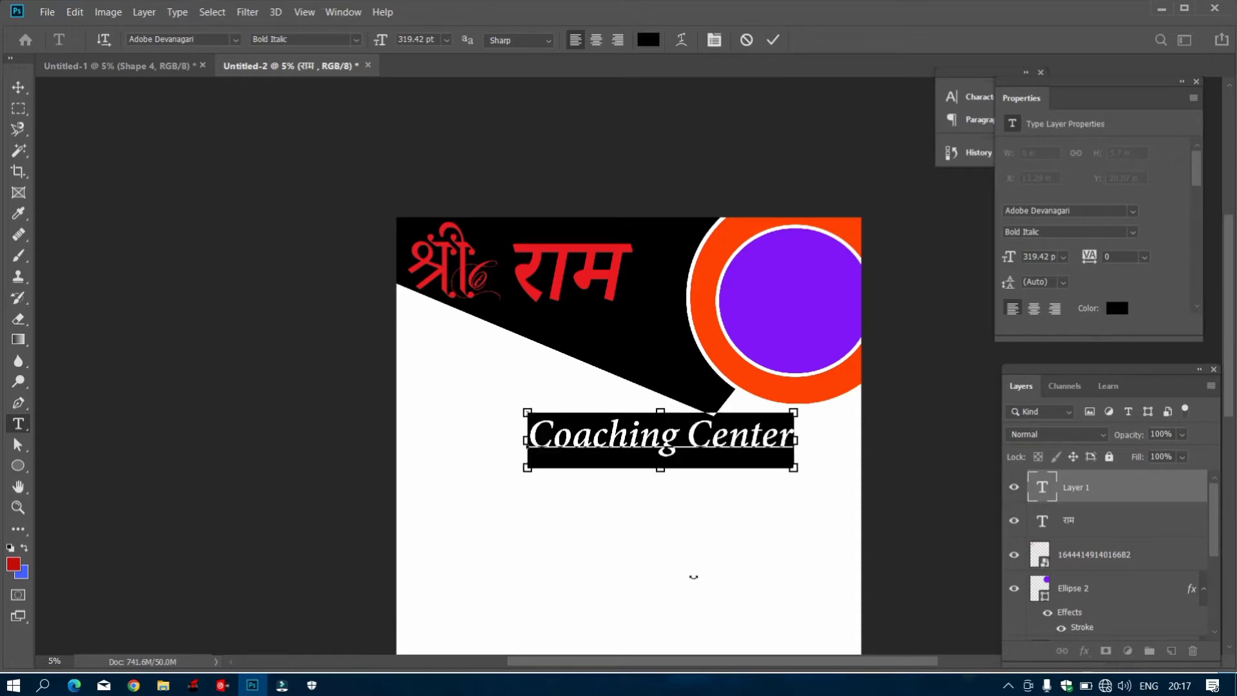
{"action": "left_click", "coordinate": [236, 40]}
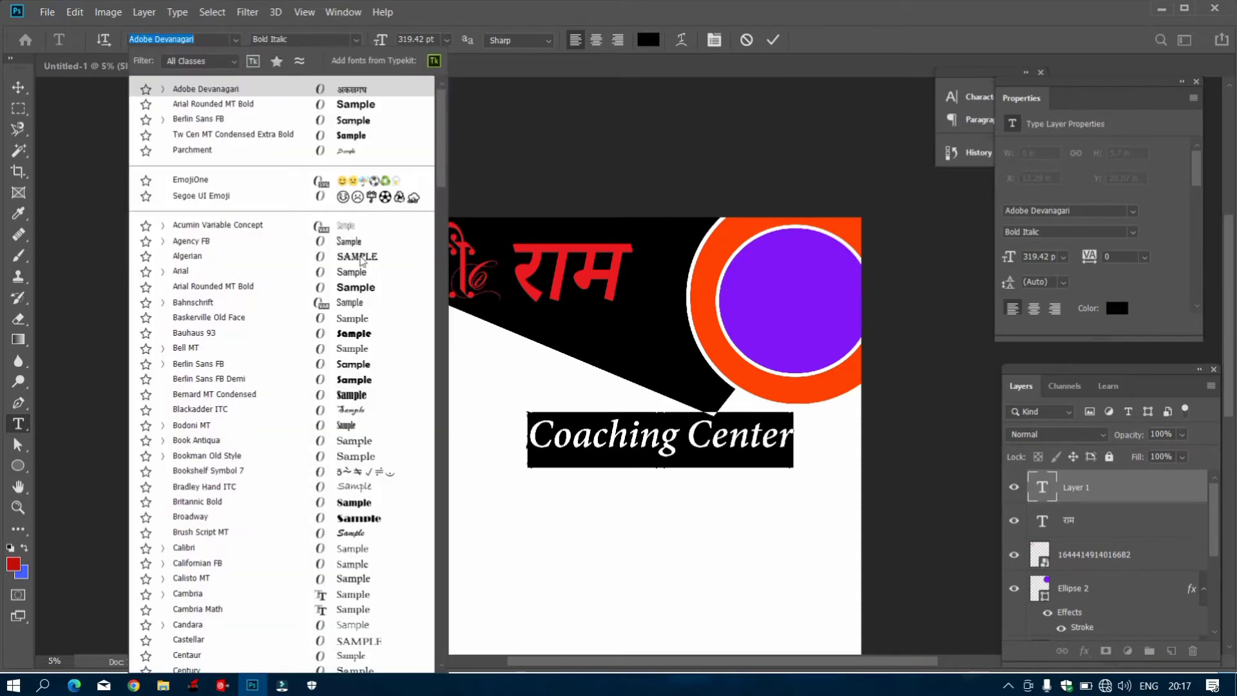
{"action": "left_click", "coordinate": [362, 275]}
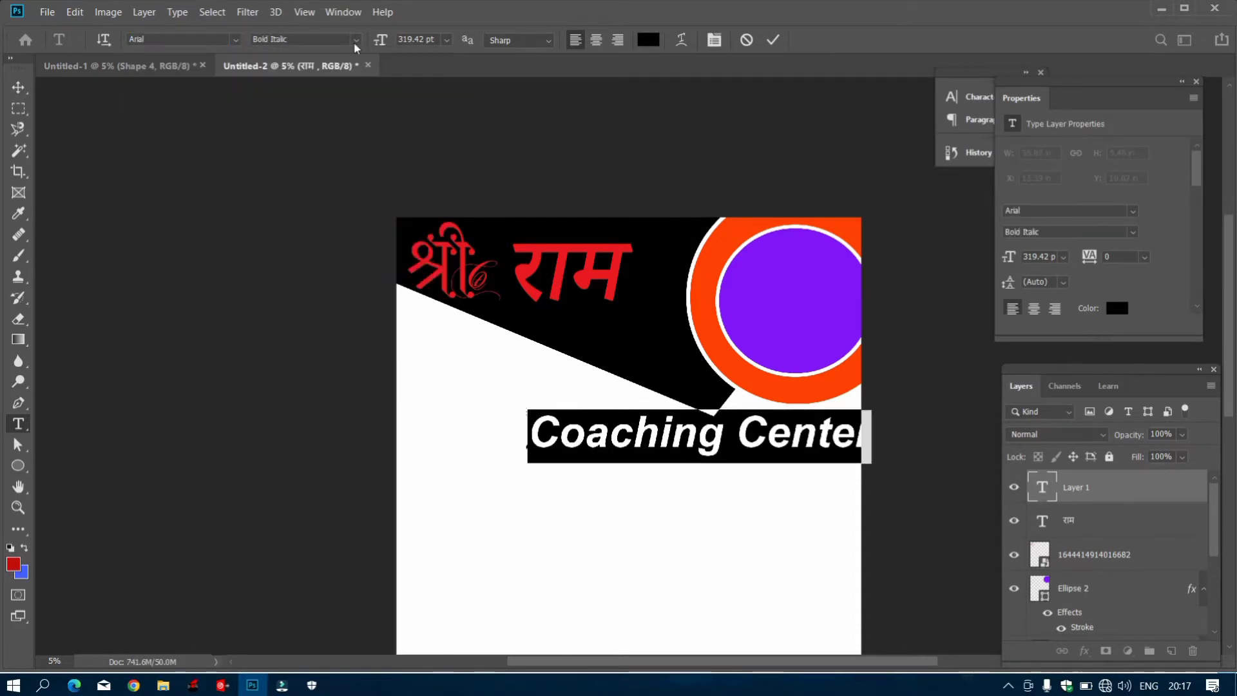
{"action": "left_click", "coordinate": [355, 40]}
{"action": "left_click", "coordinate": [346, 159]}
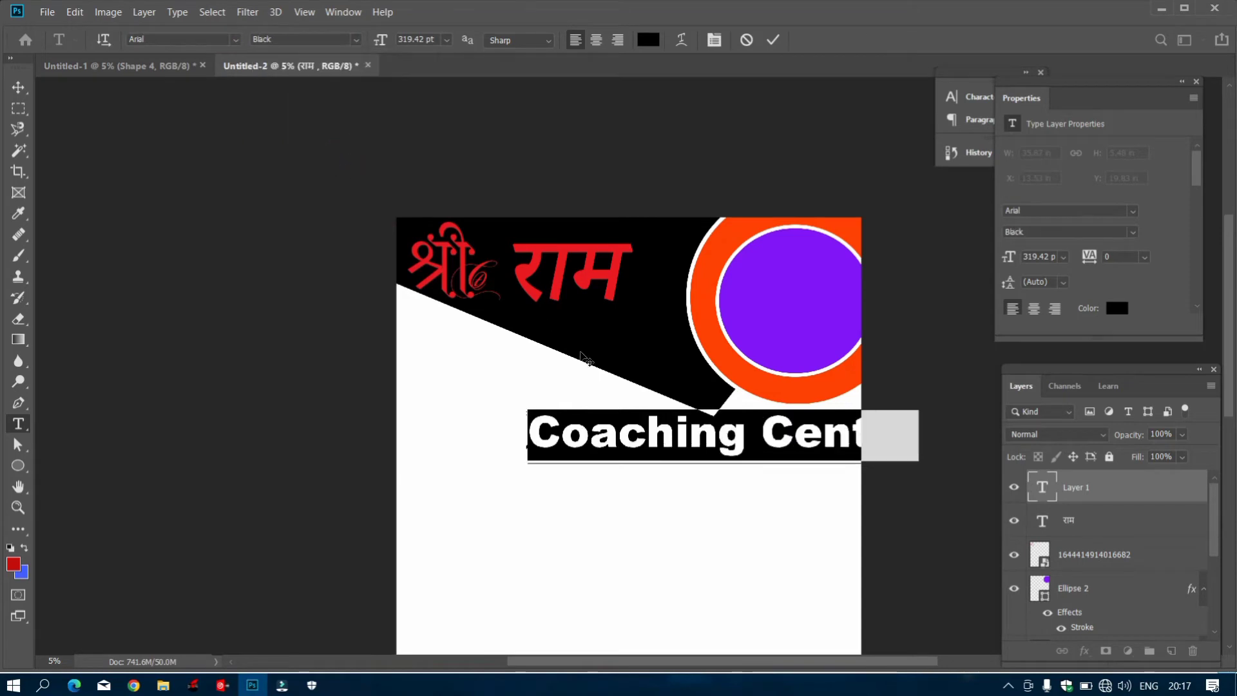
Move the "Coaching Center" text onto the header, rotated to follow its slanted lower edge, and scale it to about 261 pt.
{"action": "left_click_drag", "start_coordinate": [670, 480], "coordinate": [642, 321]}
{"action": "left_click_drag", "start_coordinate": [805, 486], "coordinate": [742, 447]}
{"action": "left_click", "coordinate": [643, 392]}
Colour the "Coaching Center" text white and scale it to about 220 pt to fit the black band.
{"action": "key", "text": "ctrl+a"}
{"action": "left_click", "coordinate": [654, 43]}
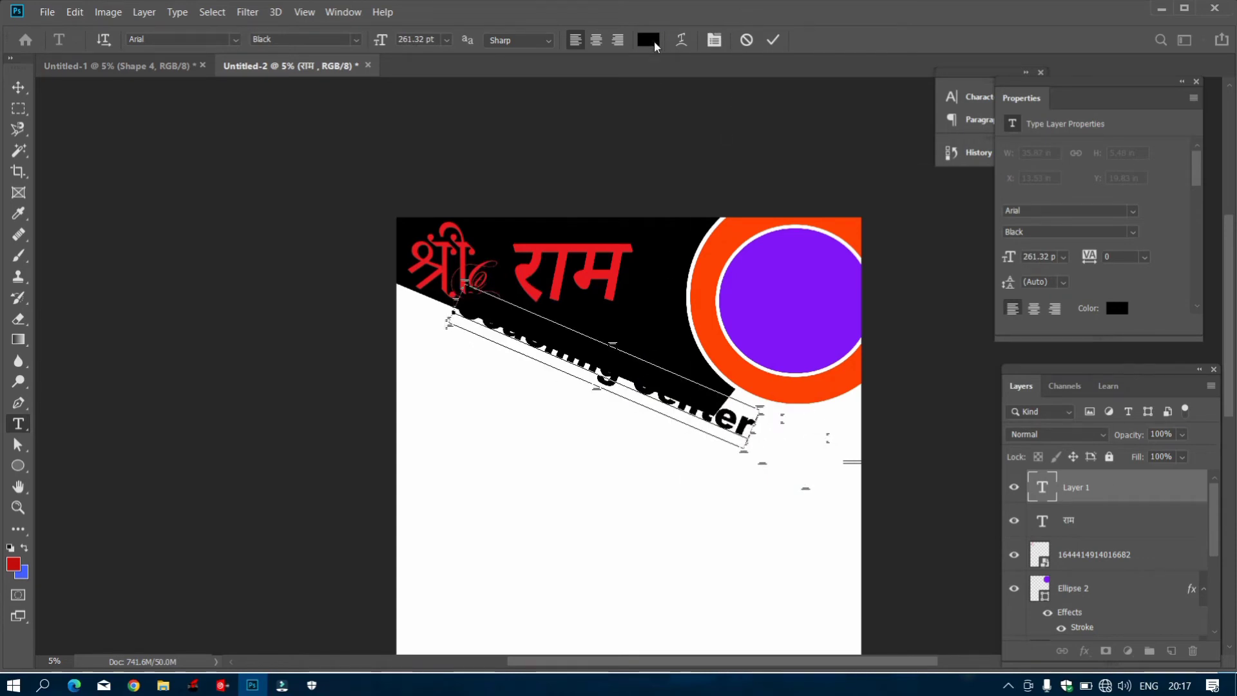
{"action": "left_click_drag", "start_coordinate": [769, 255], "coordinate": [684, 208]}
{"action": "left_click", "coordinate": [1061, 205]}
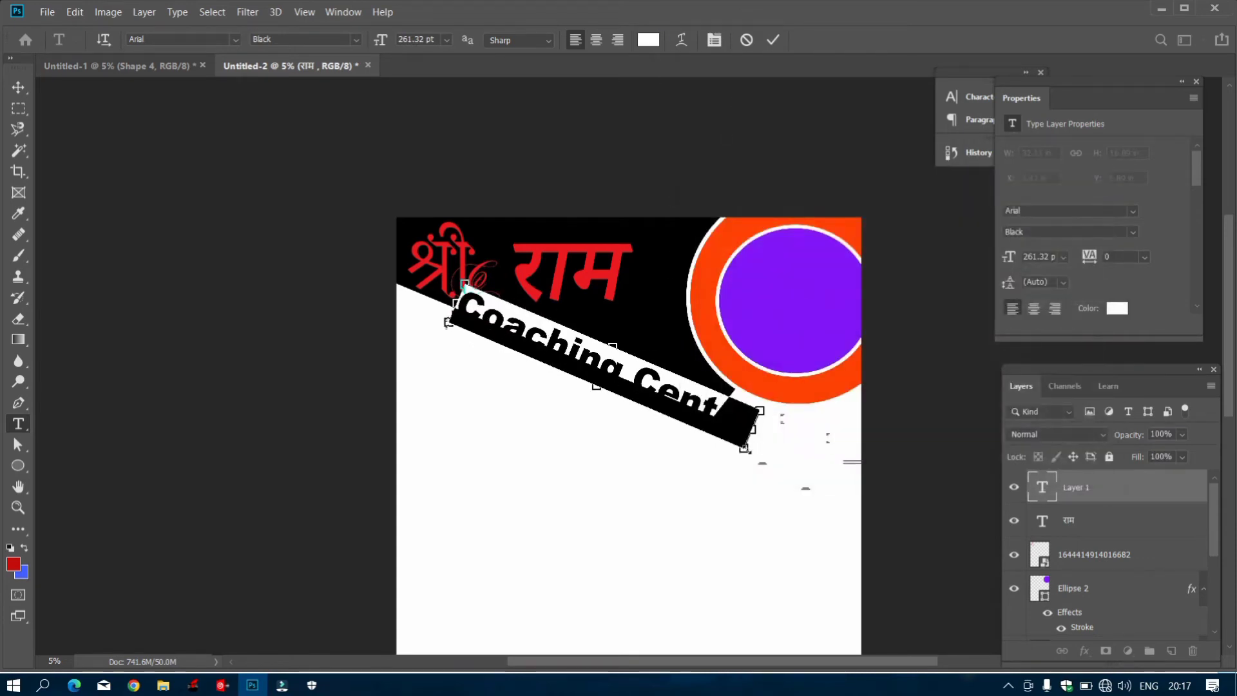
{"action": "left_click_drag", "start_coordinate": [744, 448], "coordinate": [698, 415]}
Try the "Coaching Center" text in Arial Narrow Bold Italic, Arial Narrow Bold and Berlin Sans FB.
{"action": "left_click", "coordinate": [619, 359]}
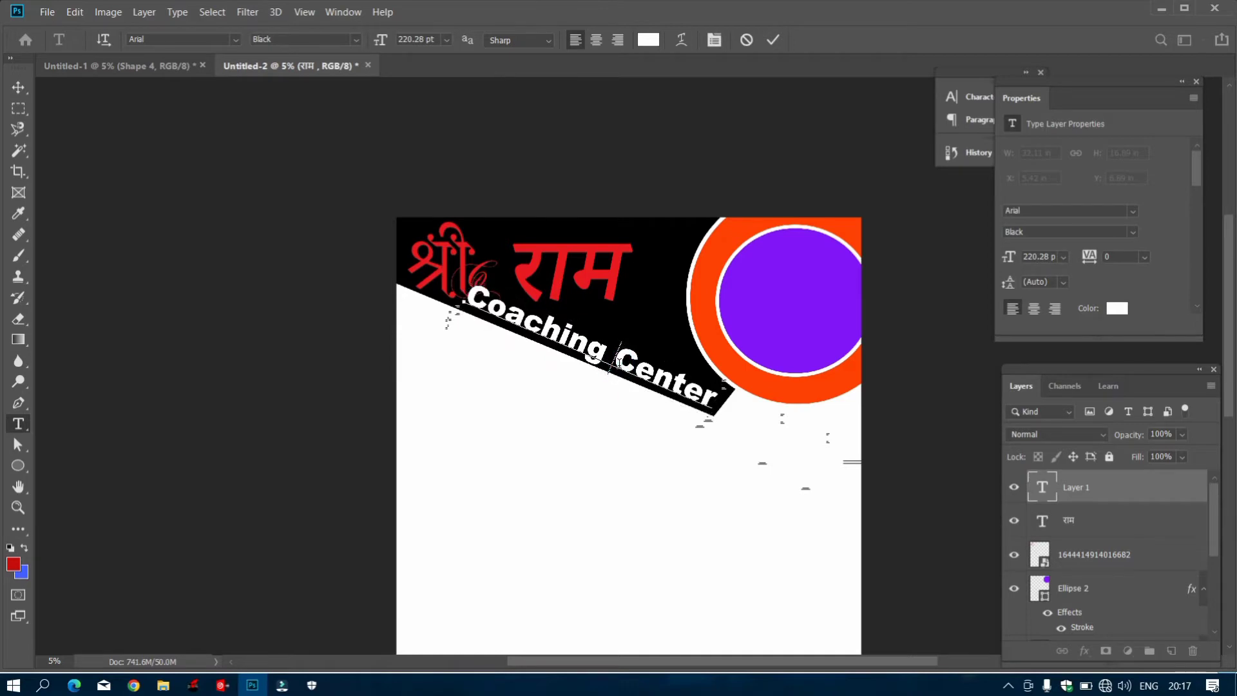
{"action": "key", "text": "ctrl+a"}
{"action": "left_click", "coordinate": [355, 41]}
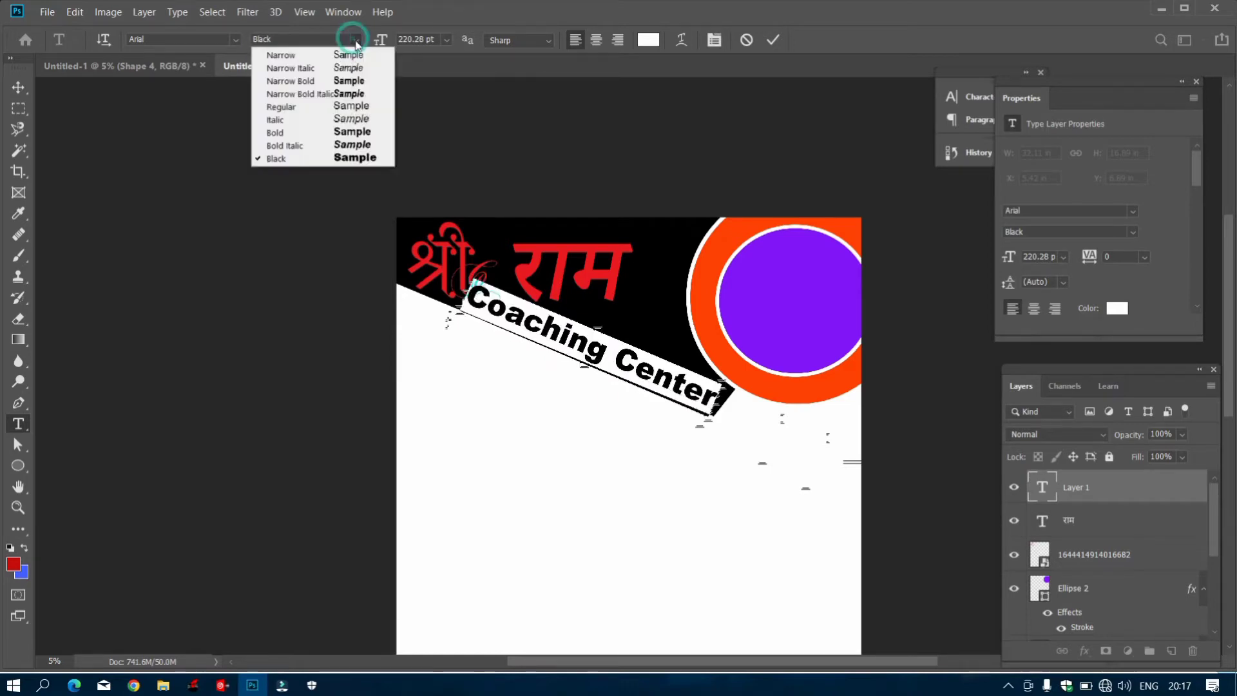
{"action": "left_click", "coordinate": [351, 94]}
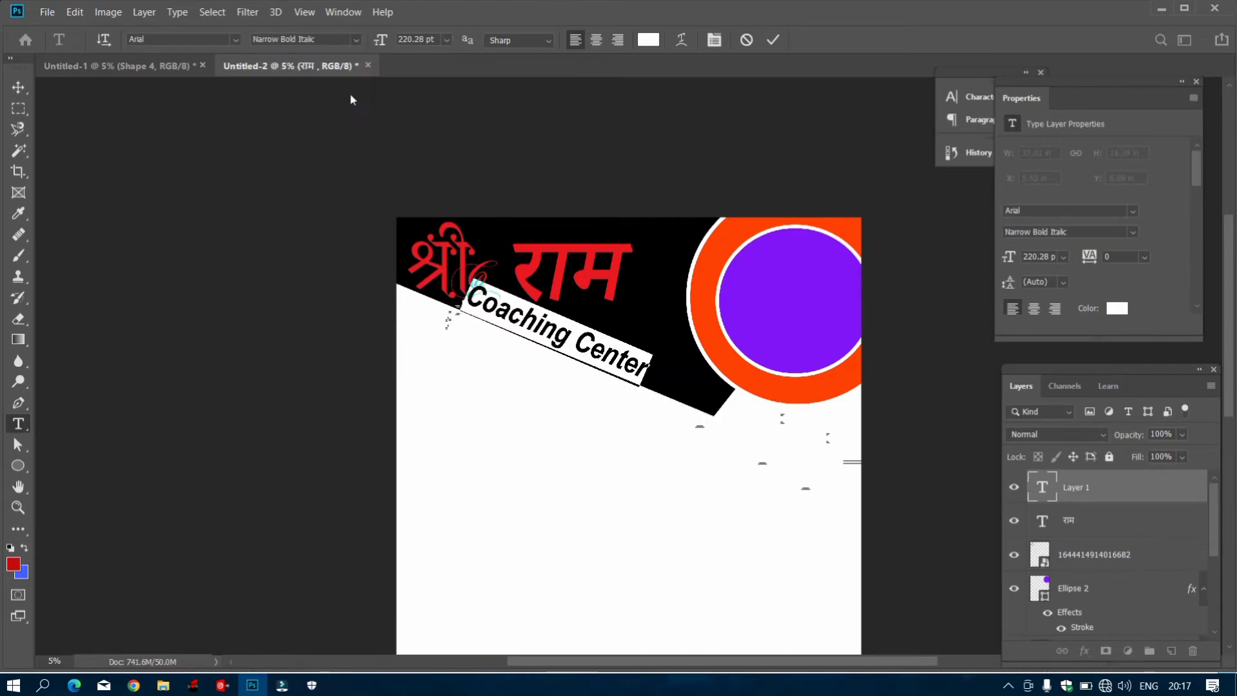
{"action": "left_click", "coordinate": [357, 42]}
{"action": "left_click", "coordinate": [358, 80]}
{"action": "left_click", "coordinate": [235, 40]}
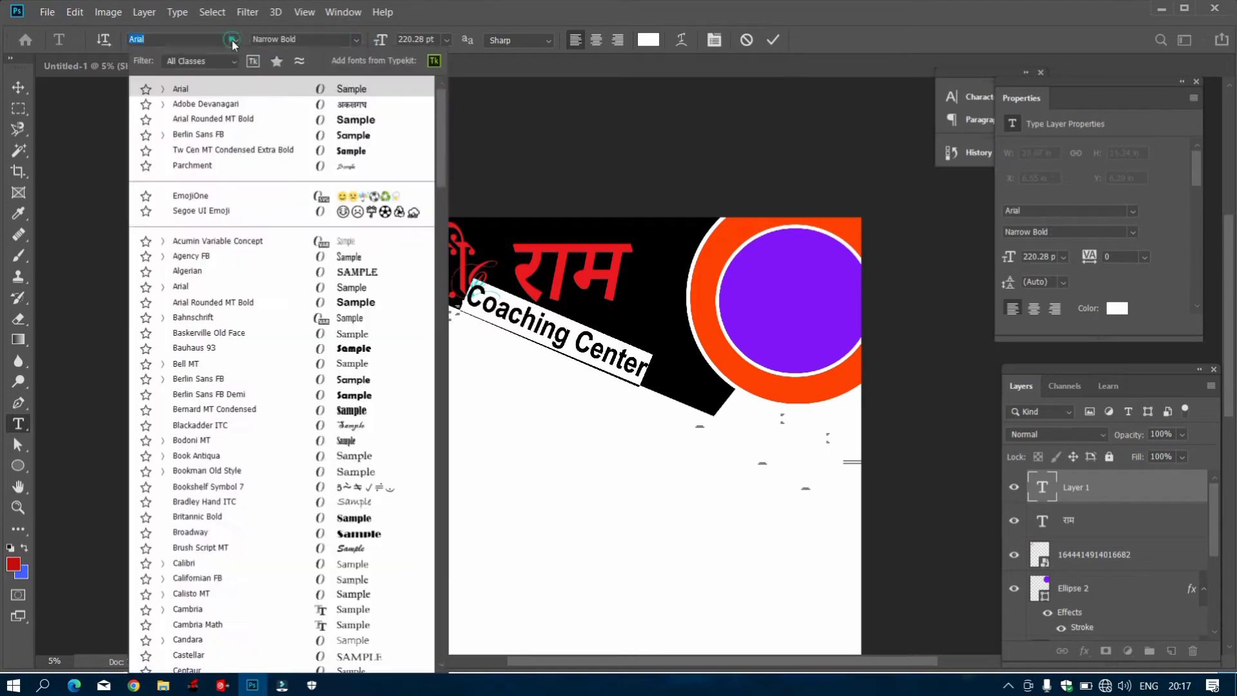
{"action": "left_click", "coordinate": [198, 134]}
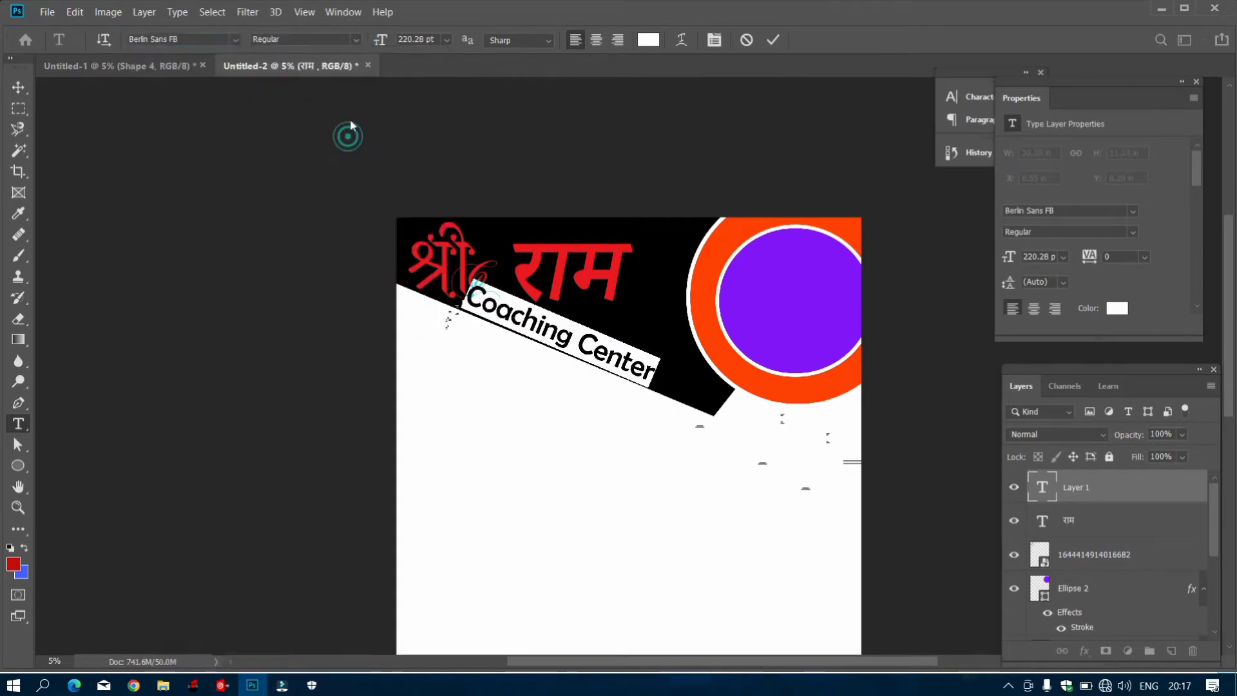
Shift "Coaching Center" slightly along the header's slanted edge and set its font to Arial Rounded MT Bold.
{"action": "left_click", "coordinate": [581, 343]}
{"action": "left_click_drag", "start_coordinate": [585, 348], "coordinate": [603, 356]}
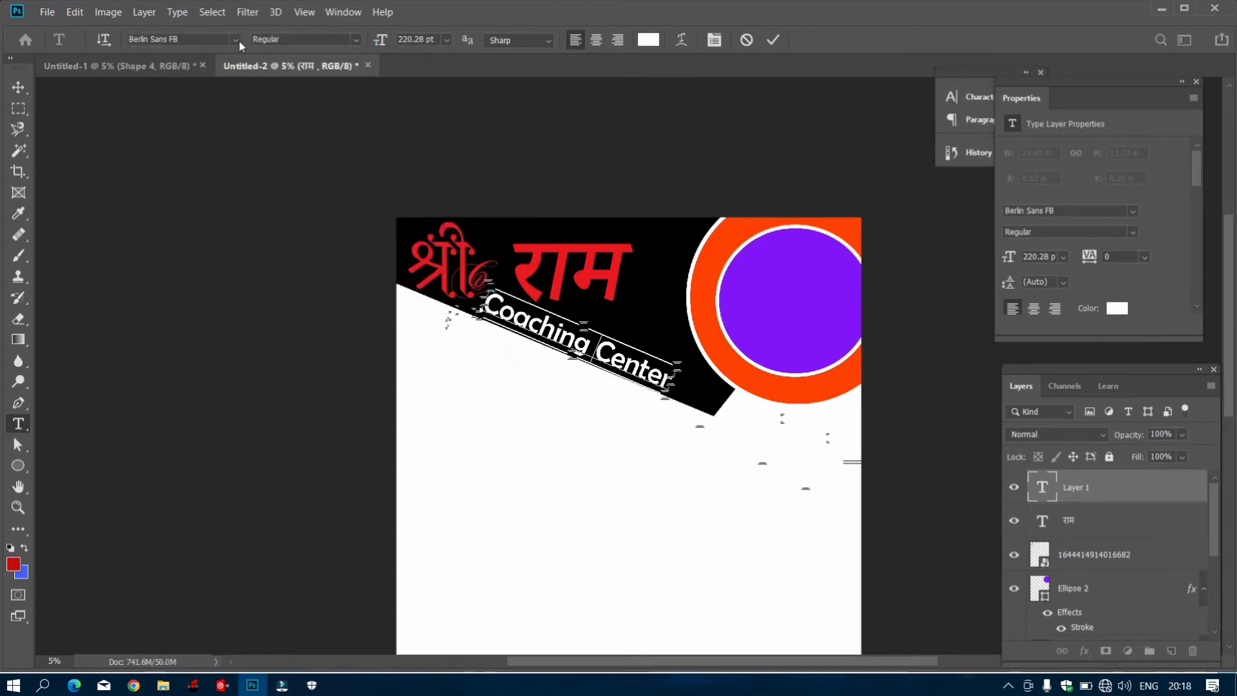
{"action": "left_click", "coordinate": [235, 40]}
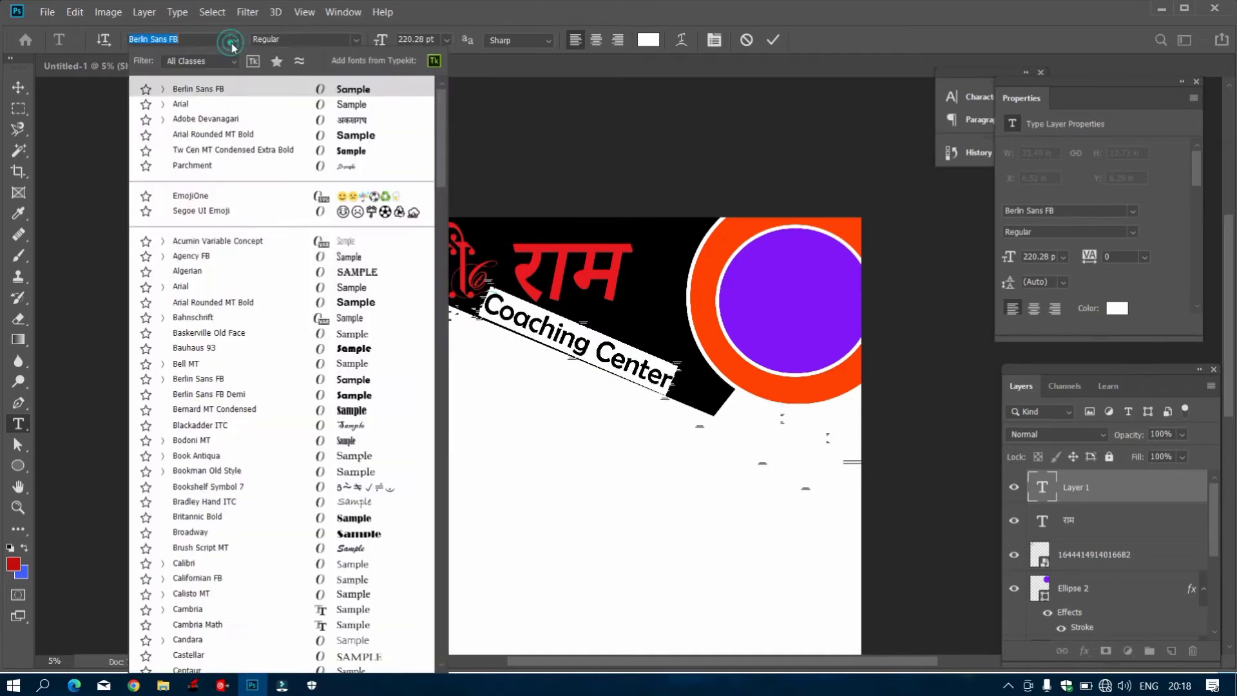
{"action": "left_click", "coordinate": [365, 306]}
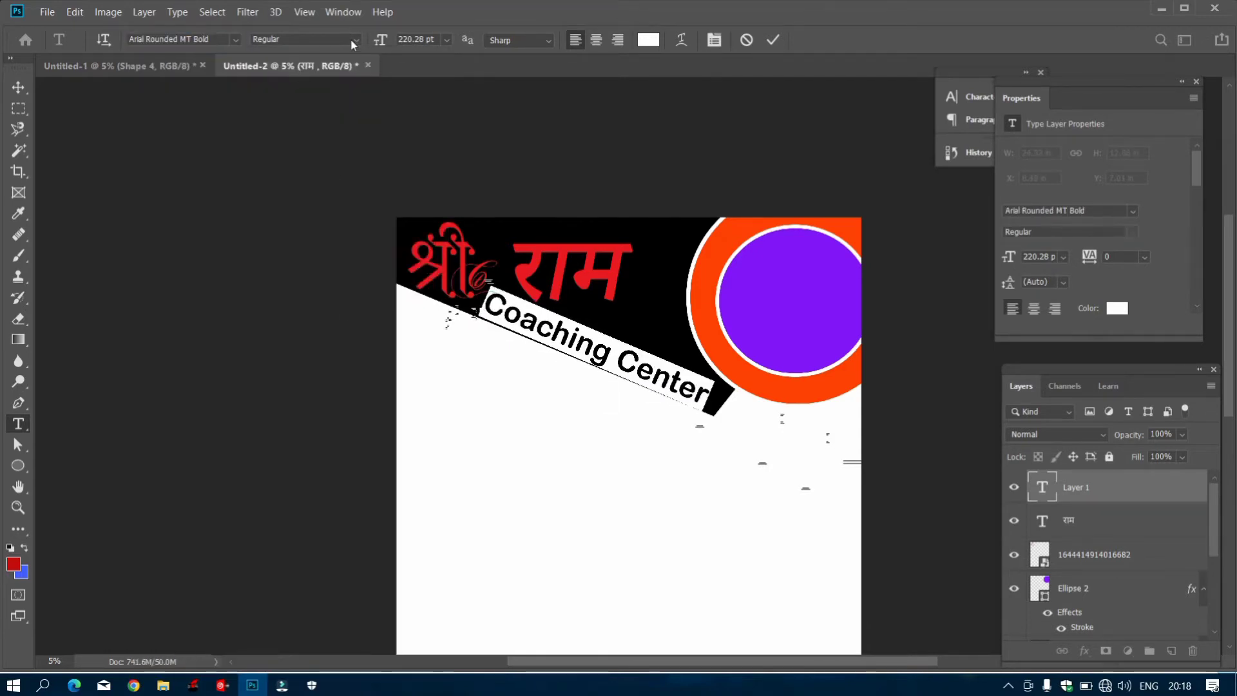
{"action": "left_click", "coordinate": [353, 41]}
Scale the "Coaching Center" text down to about 199 pt along the slanted edge and commit it.
{"action": "left_click", "coordinate": [567, 342]}
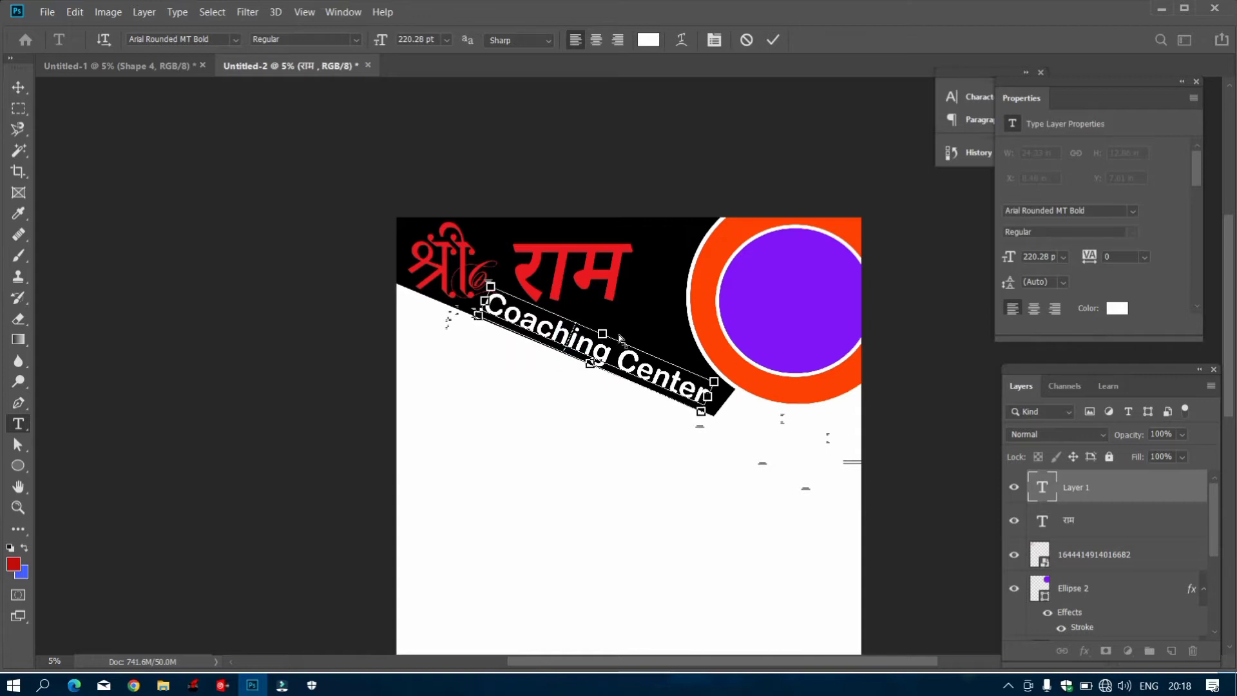
{"action": "left_click_drag", "start_coordinate": [617, 325], "coordinate": [618, 325]}
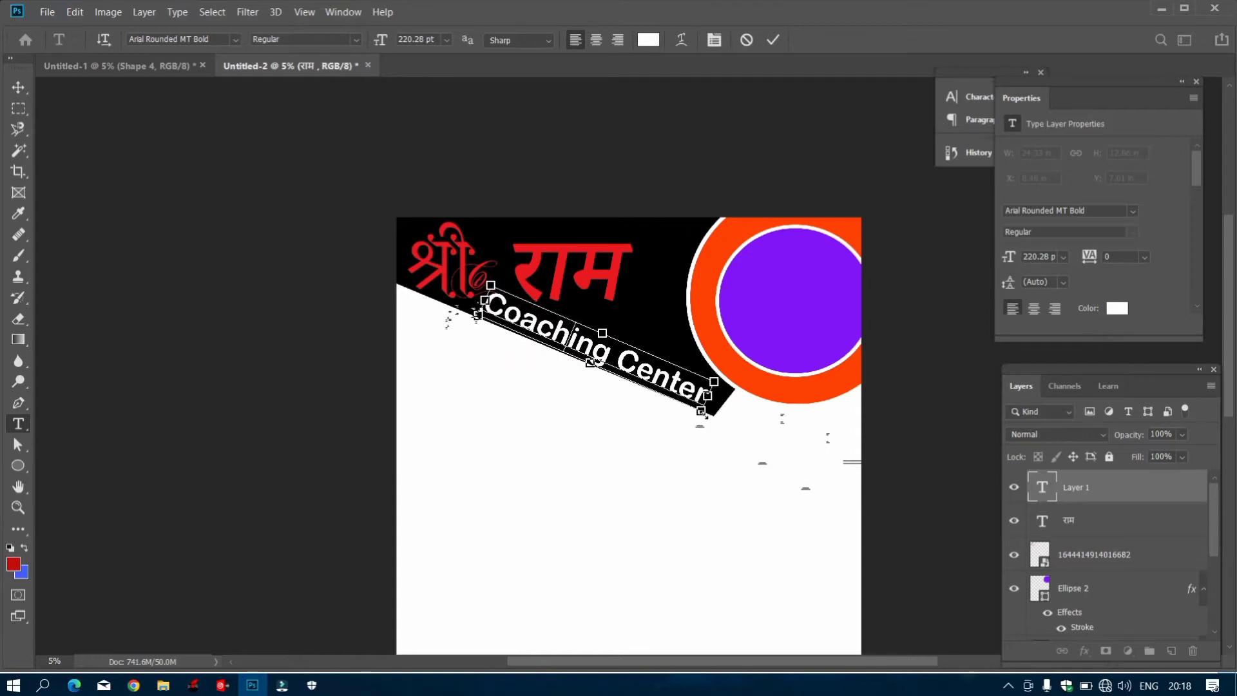
{"action": "left_click_drag", "start_coordinate": [702, 412], "coordinate": [675, 401]}
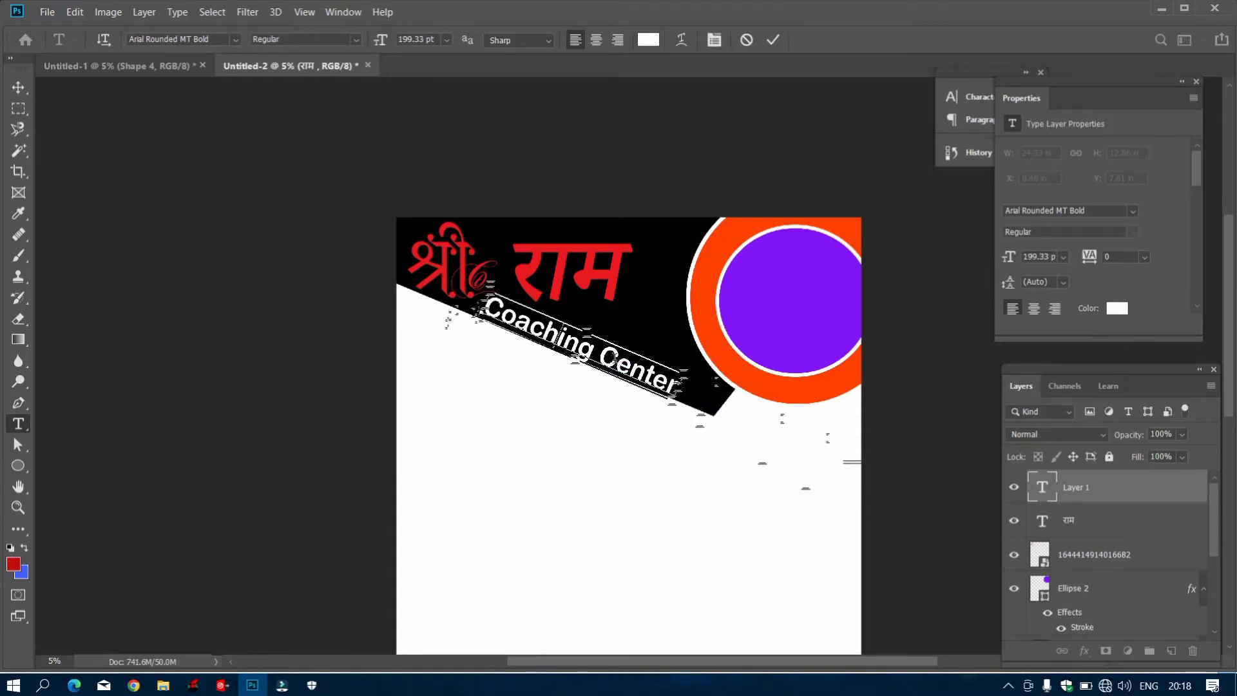
{"action": "left_click", "coordinate": [773, 39]}
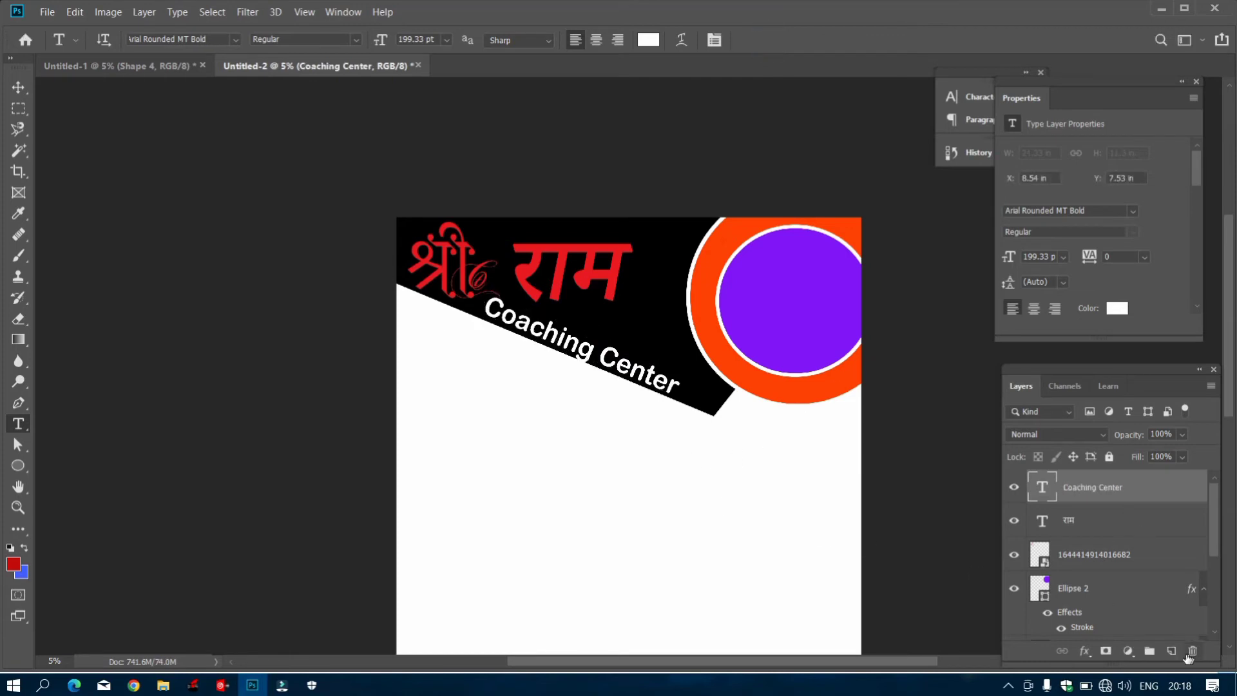
Draw a red rounded rectangle about 6996 by 1061 px with 10 px corners on a new layer, below the header's slanted edge.
{"action": "left_click", "coordinate": [1171, 651]}
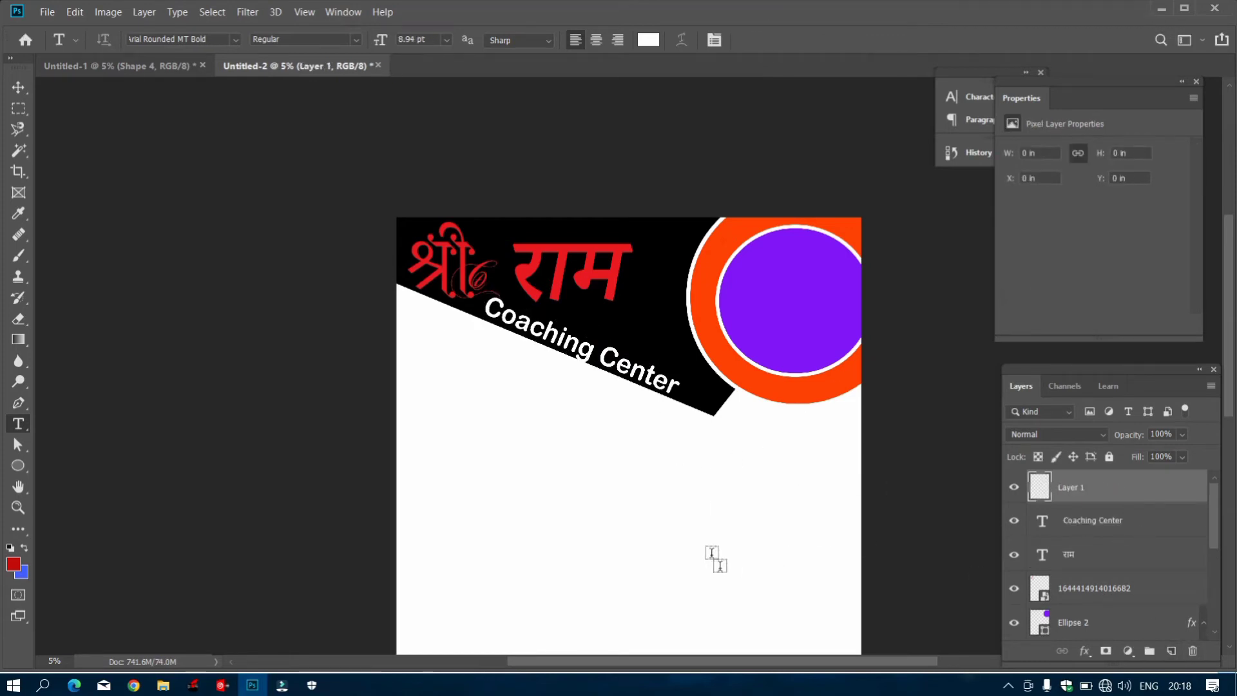
{"action": "left_click", "coordinate": [18, 465]}
{"action": "right_click", "coordinate": [18, 465]}
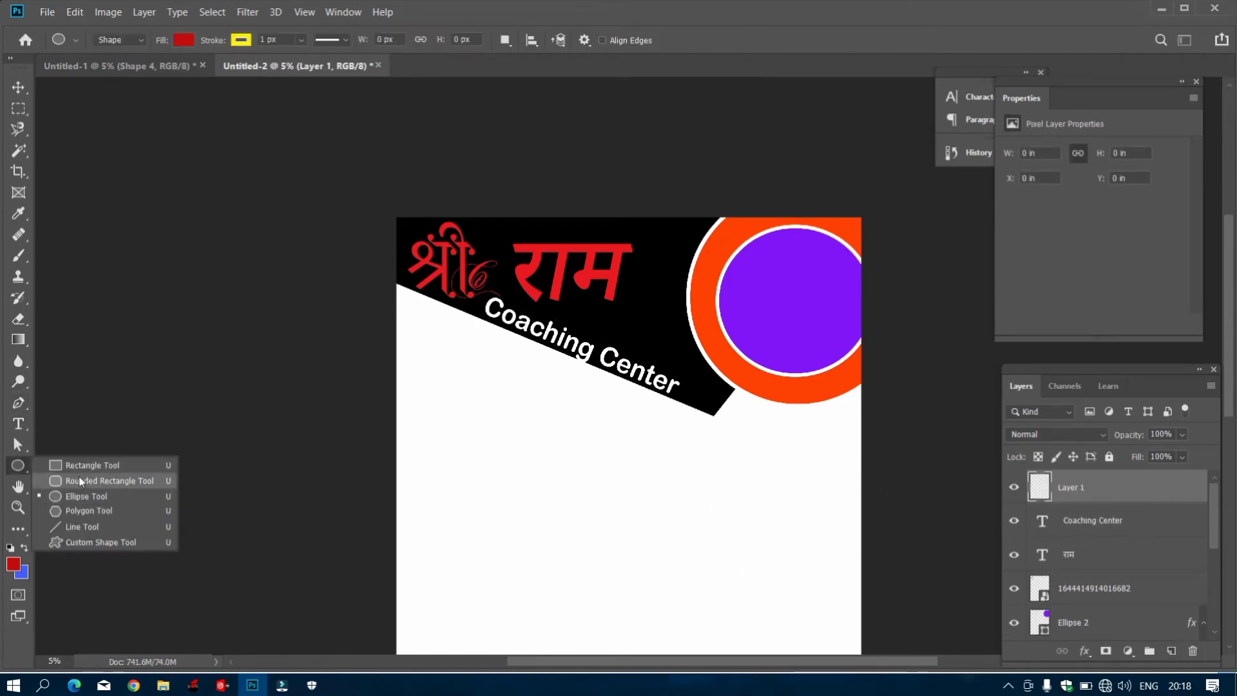
{"action": "left_click", "coordinate": [81, 477]}
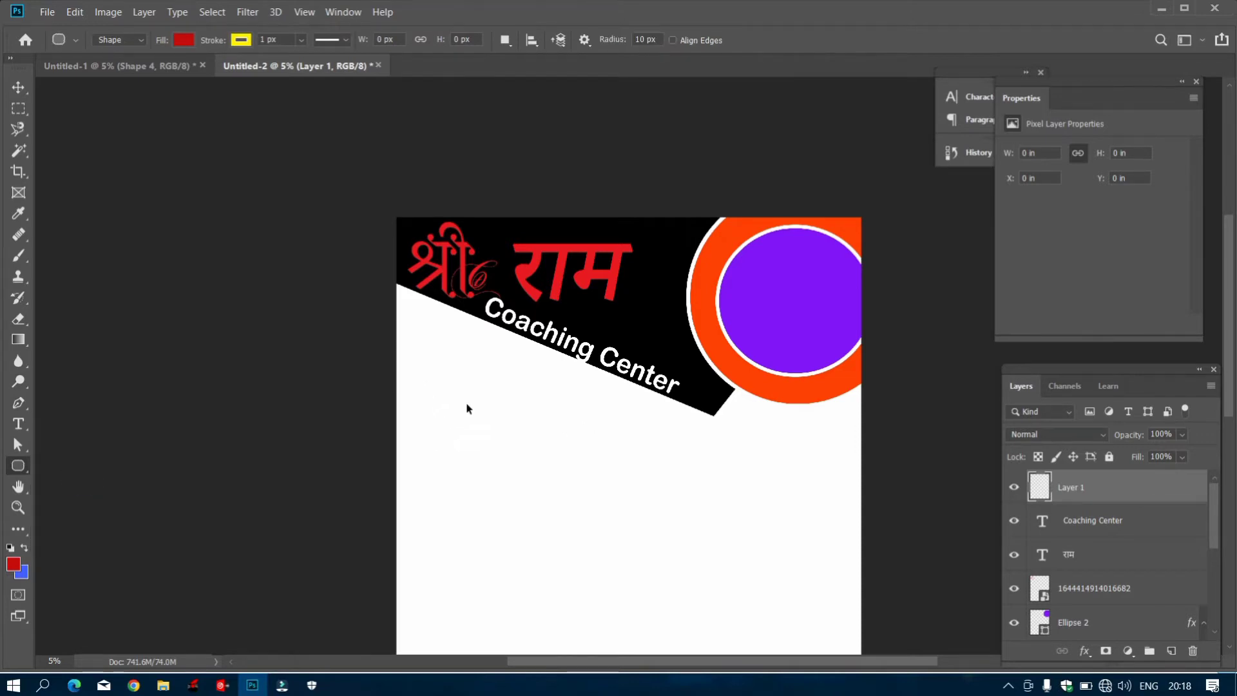
{"action": "key", "text": "ctrl+plus"}
{"action": "left_click_drag", "start_coordinate": [347, 385], "coordinate": [629, 427]}
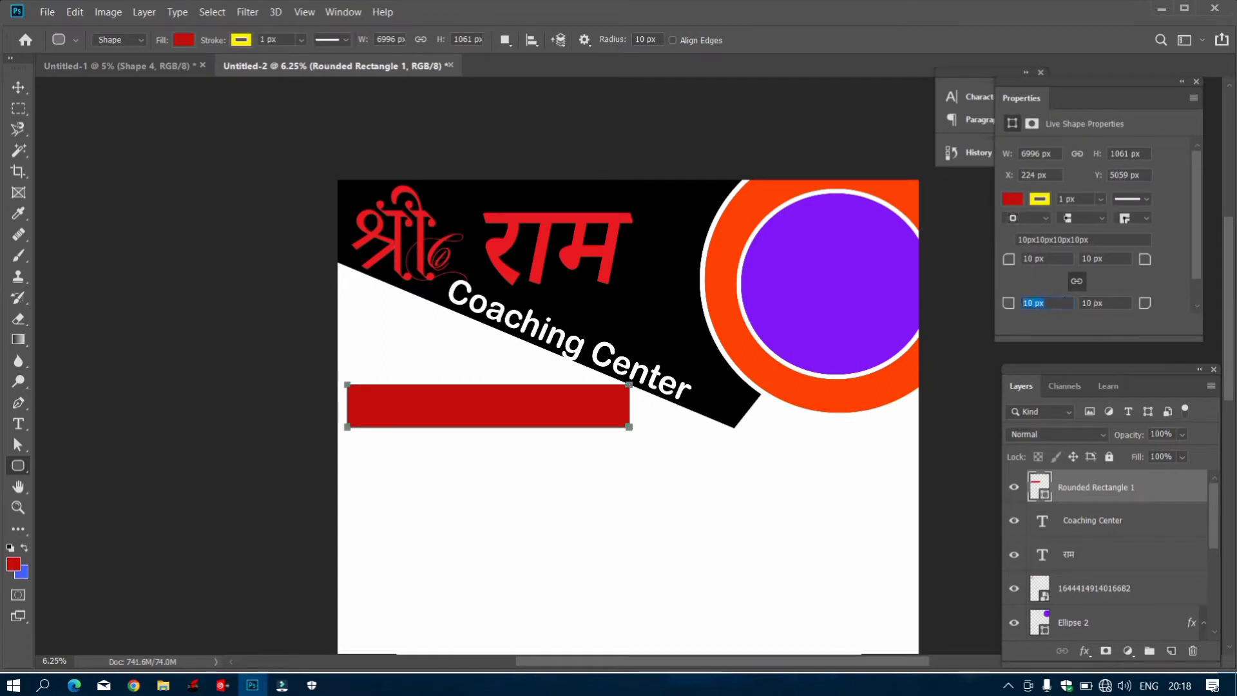
Set all corners of the red rounded rectangle to a 200 px radius and make three duplicates of its layer.
{"action": "type", "text": "200"}
{"action": "key", "text": "Return"}
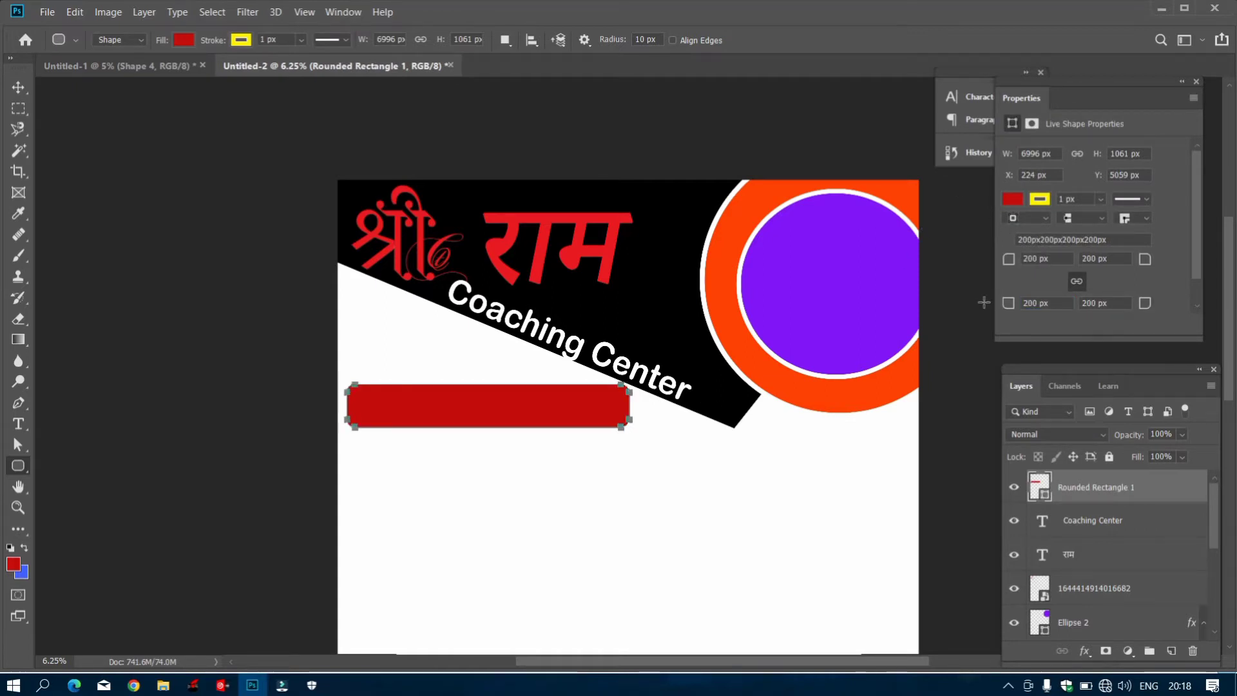
{"action": "right_click", "coordinate": [1102, 485]}
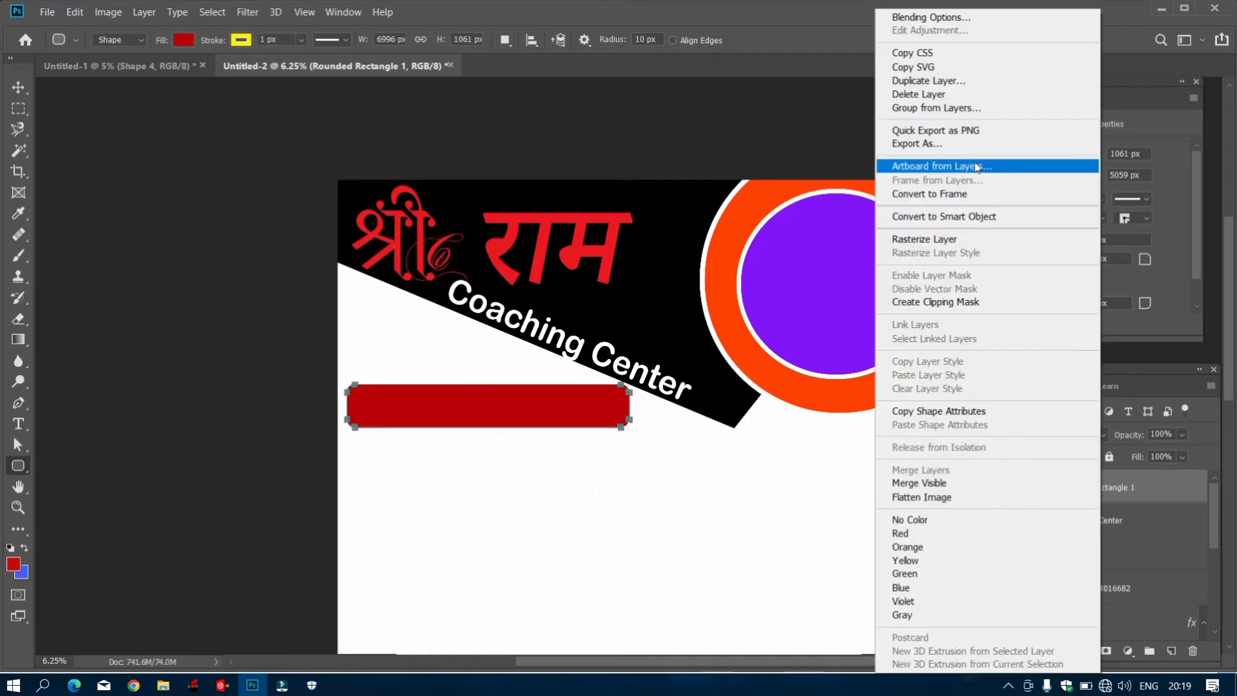
{"action": "left_click", "coordinate": [952, 80]}
{"action": "left_click", "coordinate": [748, 183]}
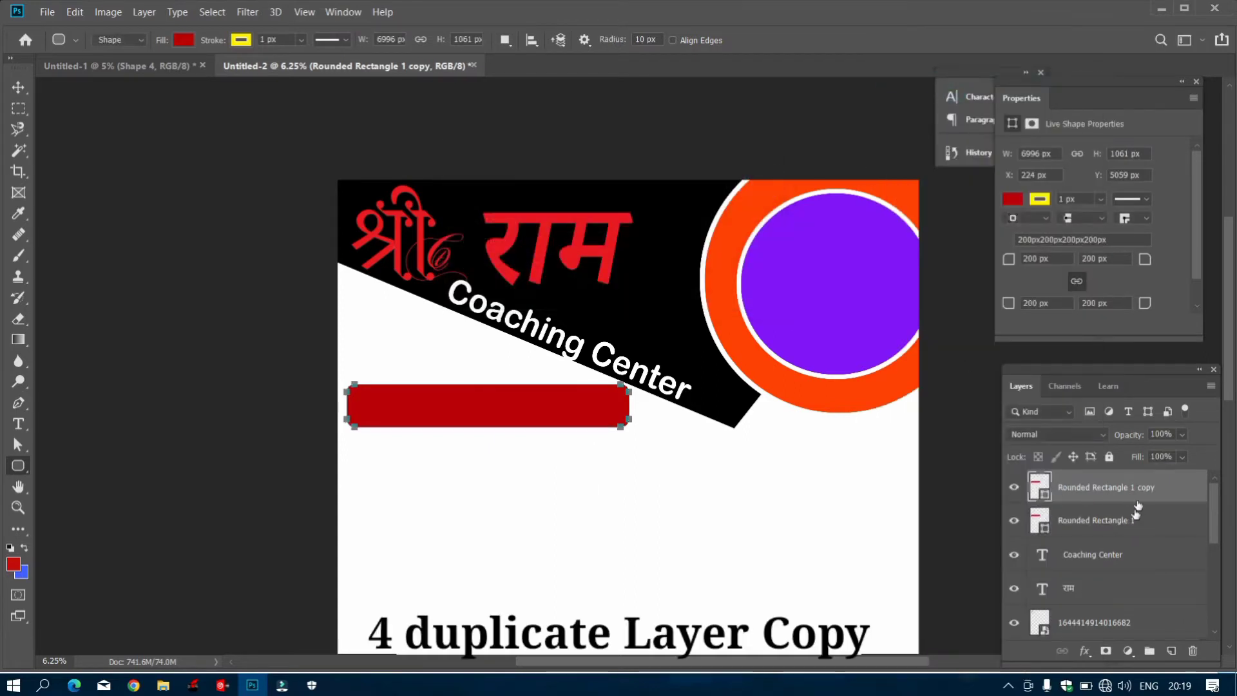
{"action": "right_click", "coordinate": [1142, 489]}
{"action": "left_click", "coordinate": [966, 80]}
{"action": "key", "text": "Return"}
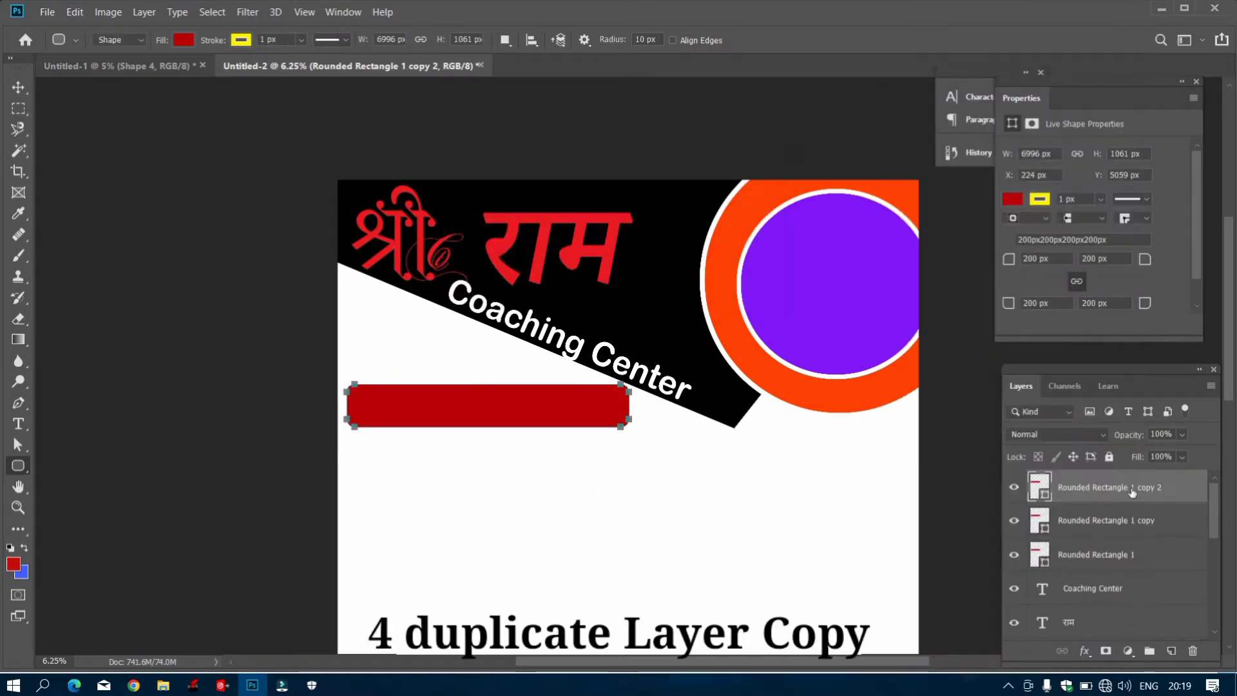
{"action": "right_click", "coordinate": [1131, 488]}
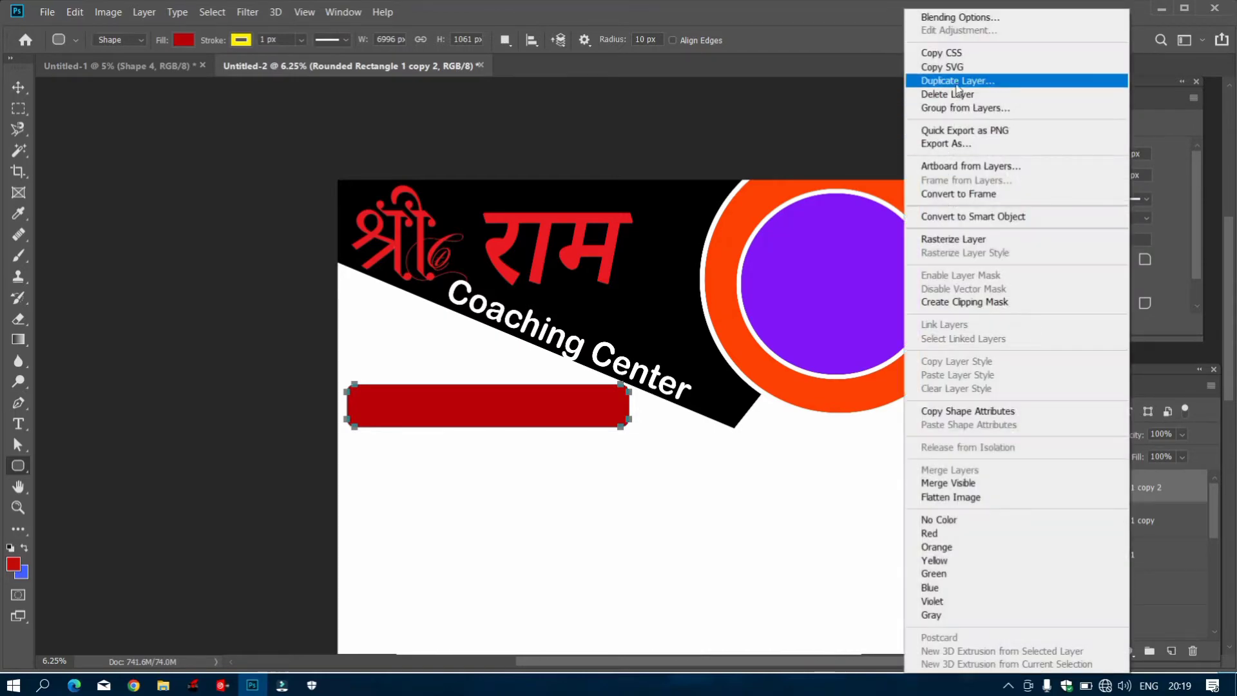
{"action": "left_click", "coordinate": [960, 80]}
{"action": "left_click", "coordinate": [765, 183]}
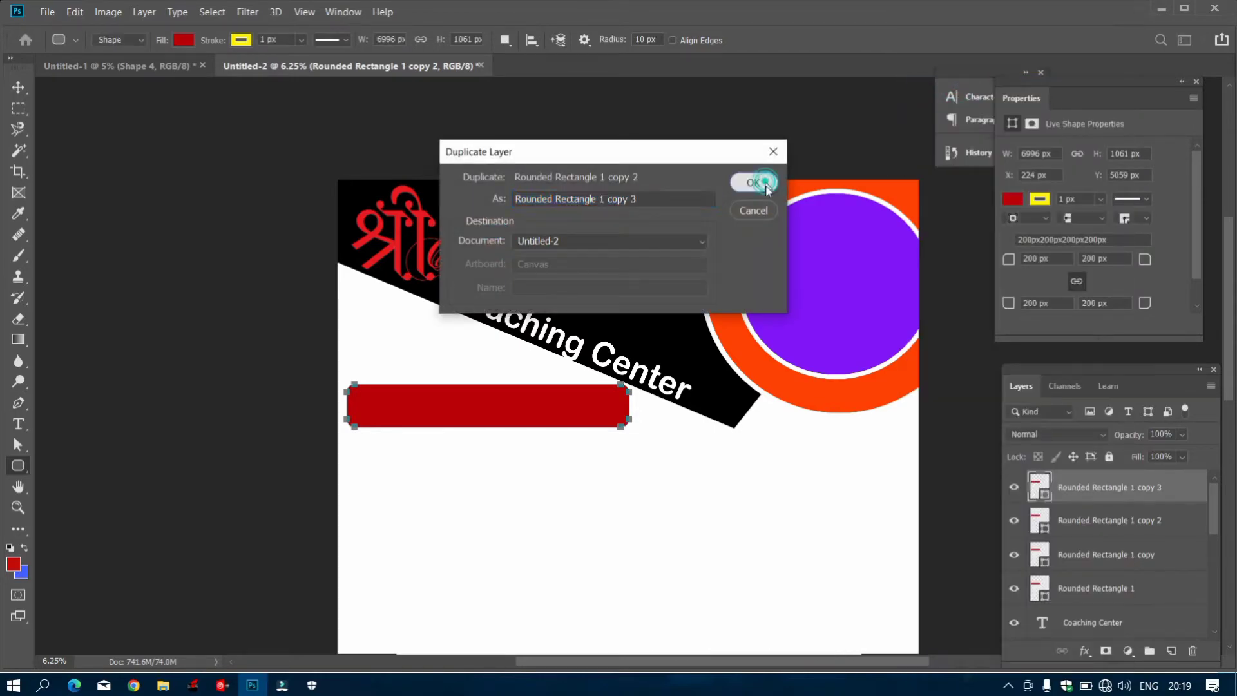
{"action": "left_click", "coordinate": [574, 416]}
{"action": "left_click", "coordinate": [660, 316]}
Move Rounded Rectangle 1 copy down so it sits just below the original red banner.
{"action": "left_click", "coordinate": [1108, 554]}
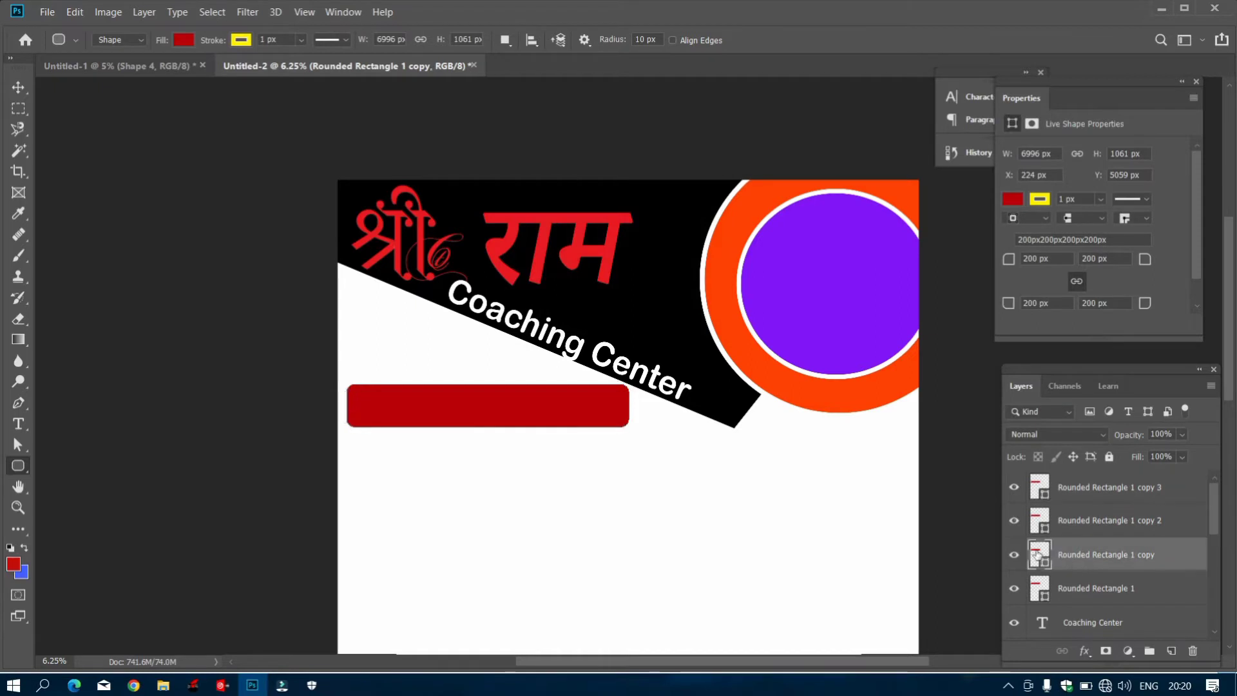
{"action": "key", "text": "ctrl+t"}
{"action": "left_click_drag", "start_coordinate": [491, 408], "coordinate": [490, 465]}
{"action": "scroll", "coordinate": [566, 480], "scroll_direction": "down", "scroll_amount": 4}
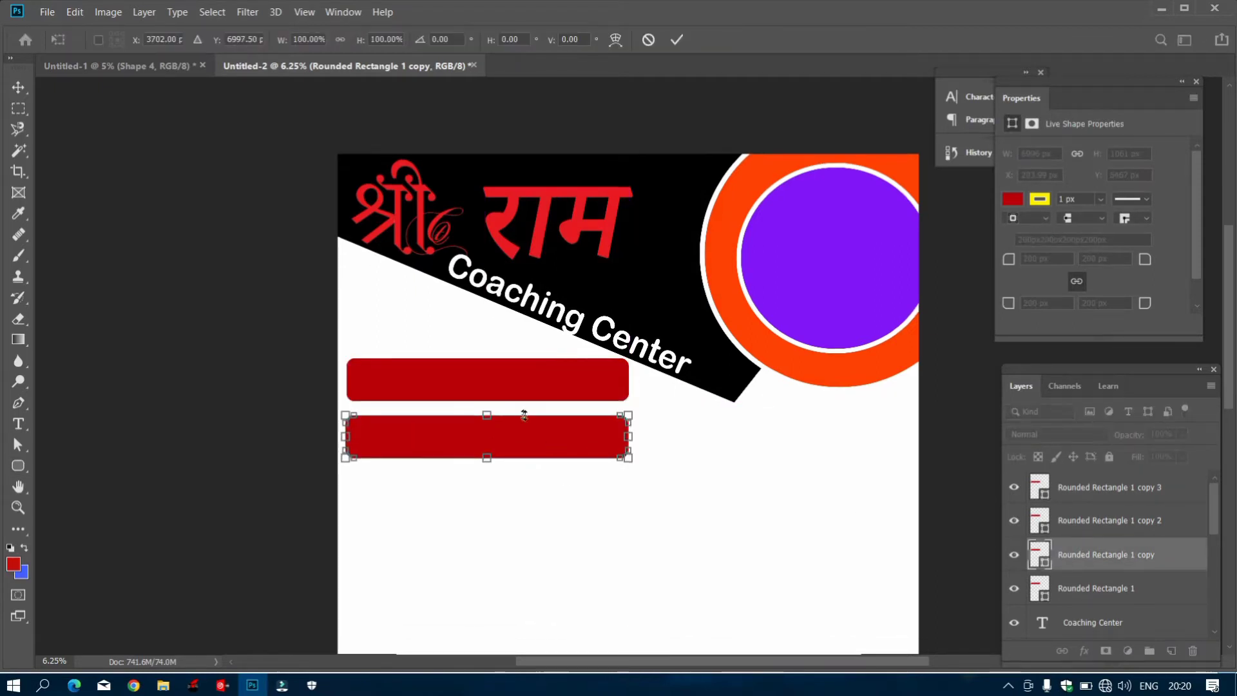
Move Rounded Rectangle 1 copy 2 down to form the third banner in the stack, with a small gap above it.
{"action": "left_click", "coordinate": [1071, 523]}
{"action": "key", "text": "ctrl+t"}
{"action": "left_click_drag", "start_coordinate": [533, 354], "coordinate": [536, 487]}
{"action": "left_click_drag", "start_coordinate": [536, 476], "coordinate": [536, 471]}
{"action": "key", "text": "Return"}
Move Rounded Rectangle 1 copy 3 below the third banner and widen it to about 8314 px.
{"action": "left_click", "coordinate": [1086, 488]}
{"action": "key", "text": "ctrl+t"}
{"action": "left_click_drag", "start_coordinate": [499, 356], "coordinate": [499, 527]}
{"action": "left_click_drag", "start_coordinate": [630, 533], "coordinate": [680, 540]}
{"action": "scroll", "coordinate": [644, 541], "scroll_direction": "down", "scroll_amount": 3}
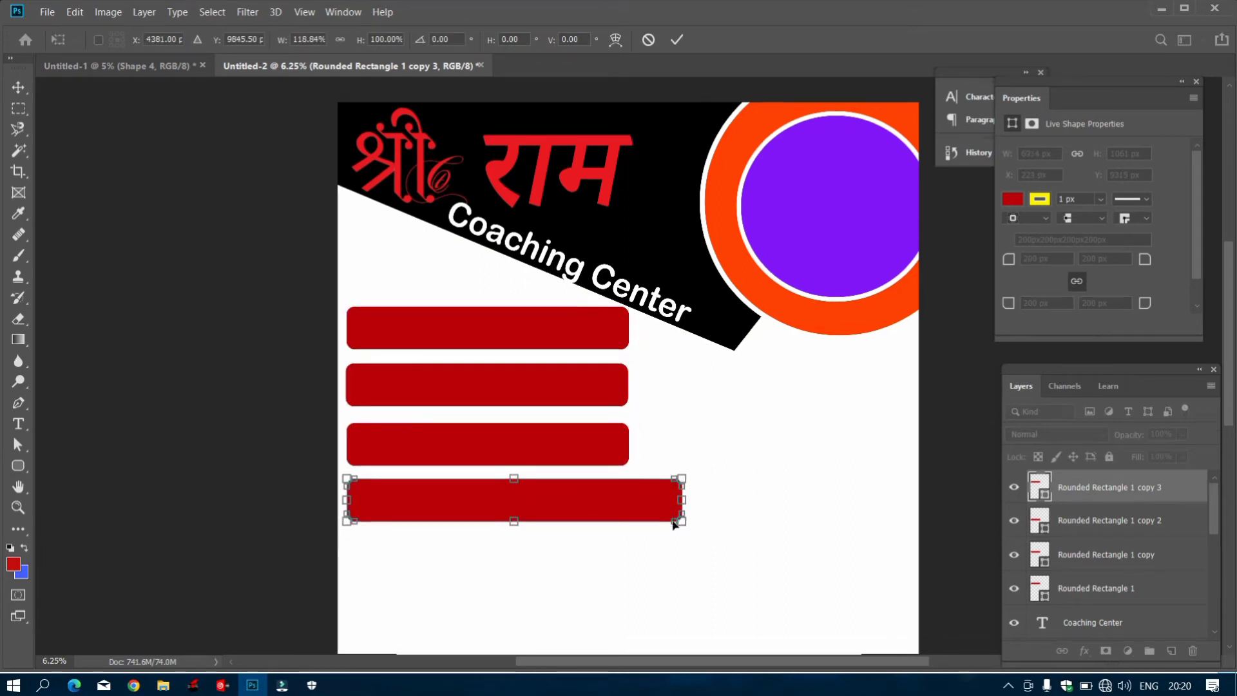
{"action": "left_click", "coordinate": [677, 39]}
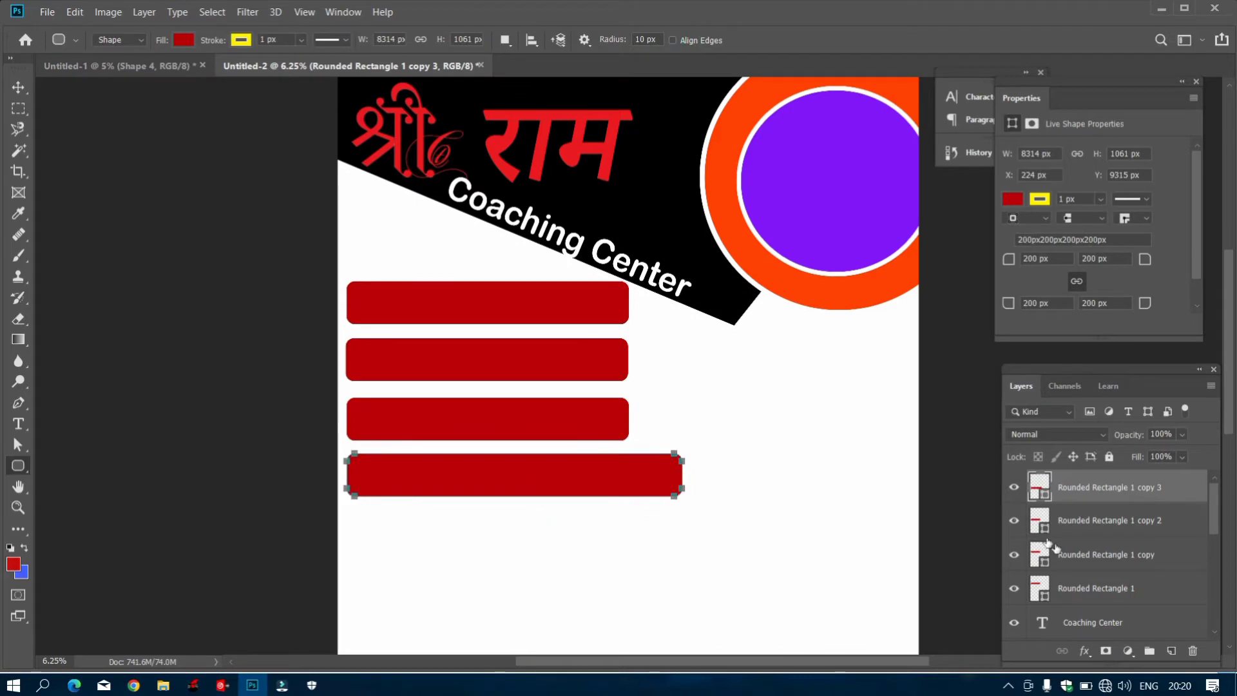
Add an empty layer at the top of the stack and recolour the second banner bright blue.
{"action": "left_click", "coordinate": [1172, 649]}
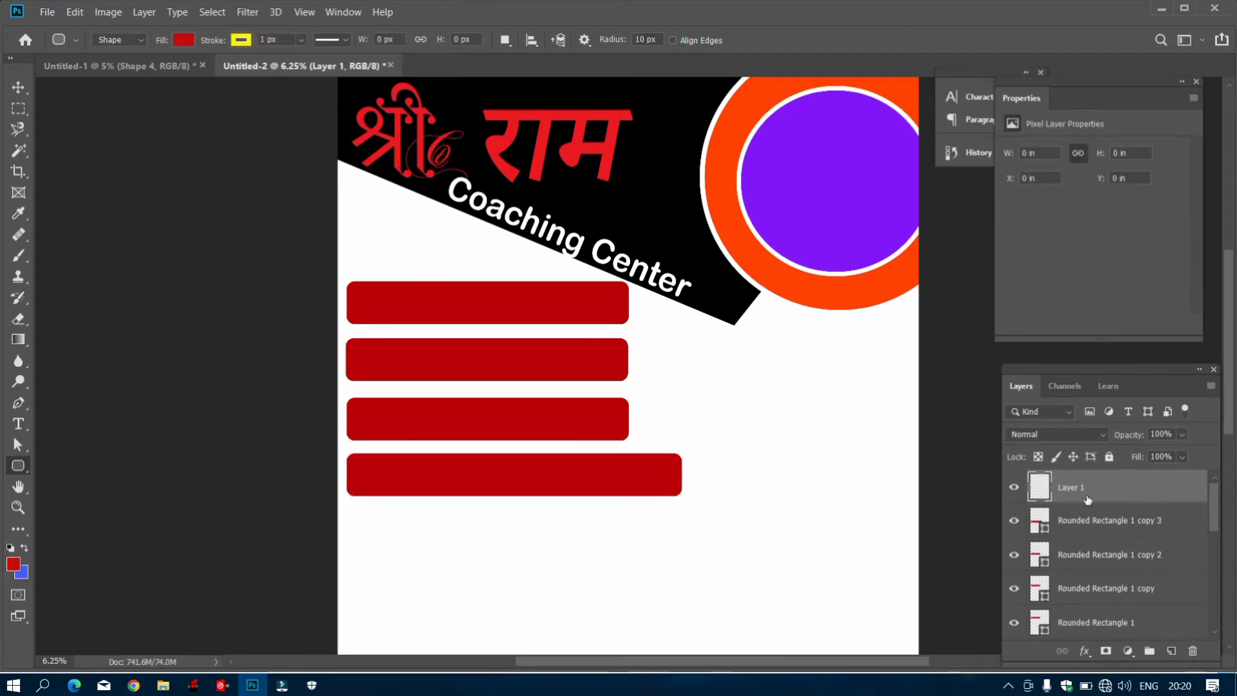
{"action": "scroll", "coordinate": [1085, 503], "scroll_direction": "down", "scroll_amount": 4}
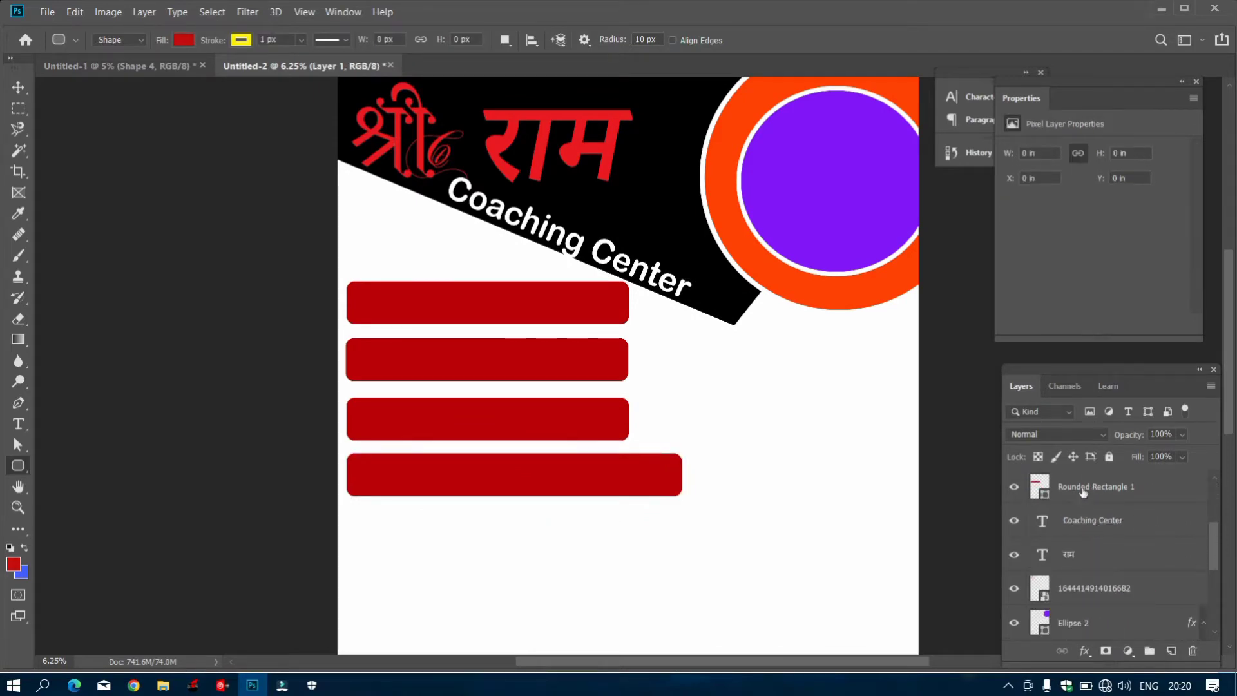
{"action": "left_click", "coordinate": [1083, 493]}
{"action": "scroll", "coordinate": [1095, 519], "scroll_direction": "up", "scroll_amount": 2}
{"action": "left_click", "coordinate": [1088, 521]}
{"action": "double_click", "coordinate": [1042, 521]}
{"action": "left_click", "coordinate": [919, 278]}
{"action": "left_click", "coordinate": [897, 219]}
{"action": "left_click", "coordinate": [1063, 207]}
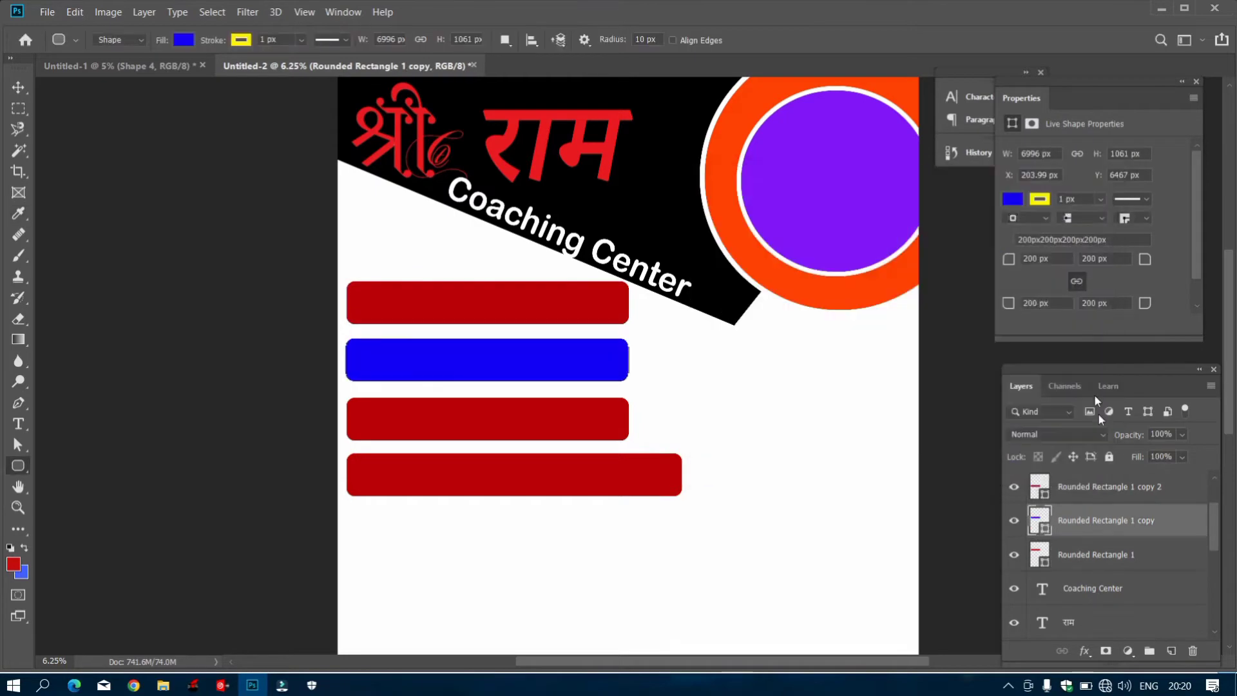
Recolour the third and fourth banners bright red (#ff000a).
{"action": "left_click", "coordinate": [1042, 488]}
{"action": "double_click", "coordinate": [1042, 487]}
{"action": "left_click", "coordinate": [896, 240]}
{"action": "left_click", "coordinate": [1060, 201]}
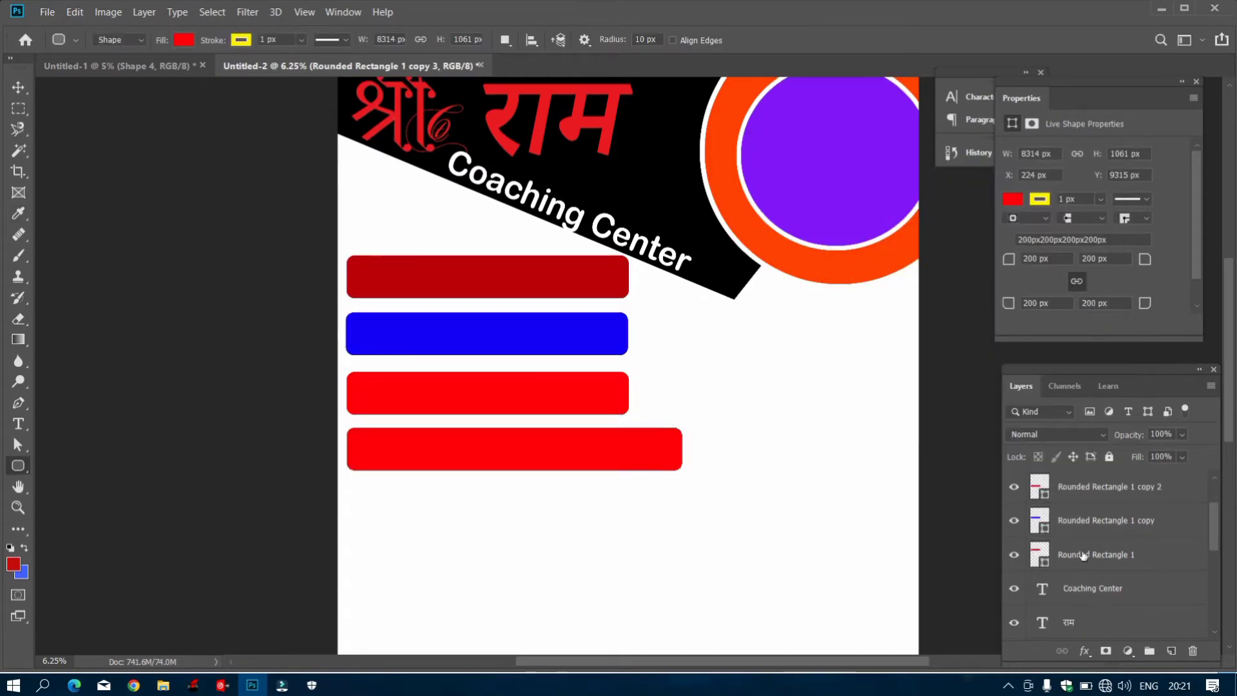
Start a white text on a new layer above Rounded Rectangle 1 and scale it to about 171 pt on the first banner.
{"action": "left_click", "coordinate": [1087, 552]}
{"action": "left_click", "coordinate": [1171, 650]}
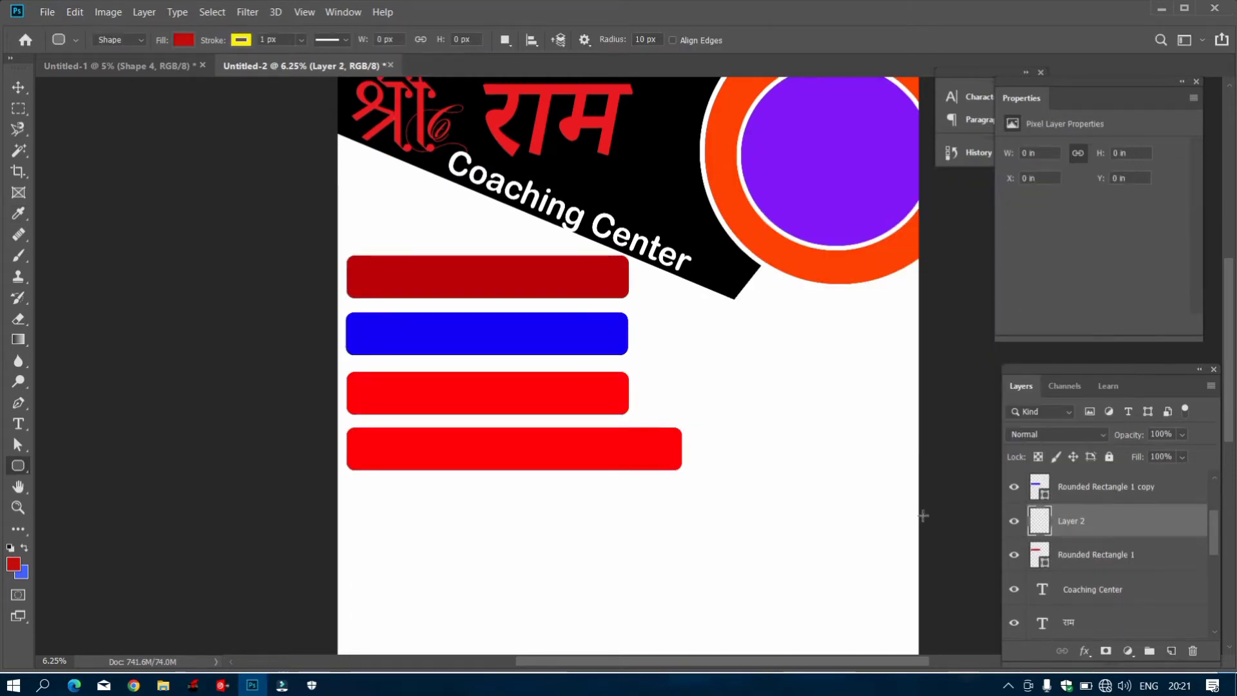
{"action": "left_click", "coordinate": [19, 423]}
{"action": "left_click", "coordinate": [368, 275]}
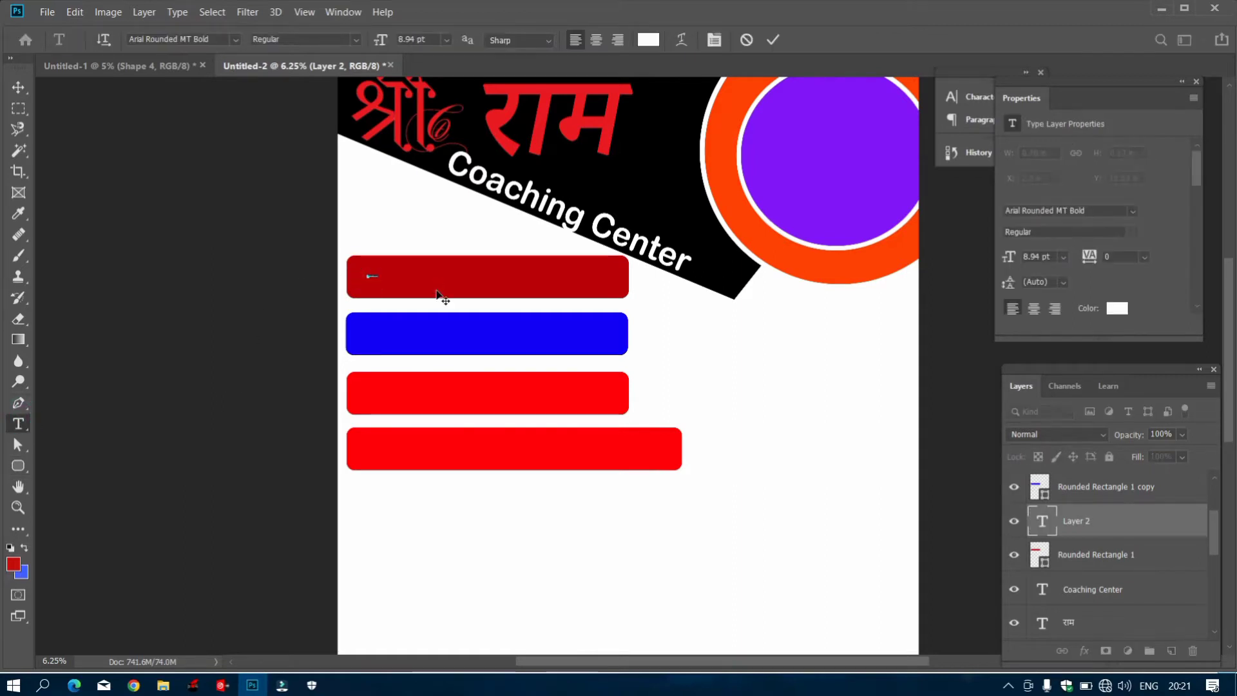
{"action": "left_click_drag", "start_coordinate": [378, 278], "coordinate": [524, 337]}
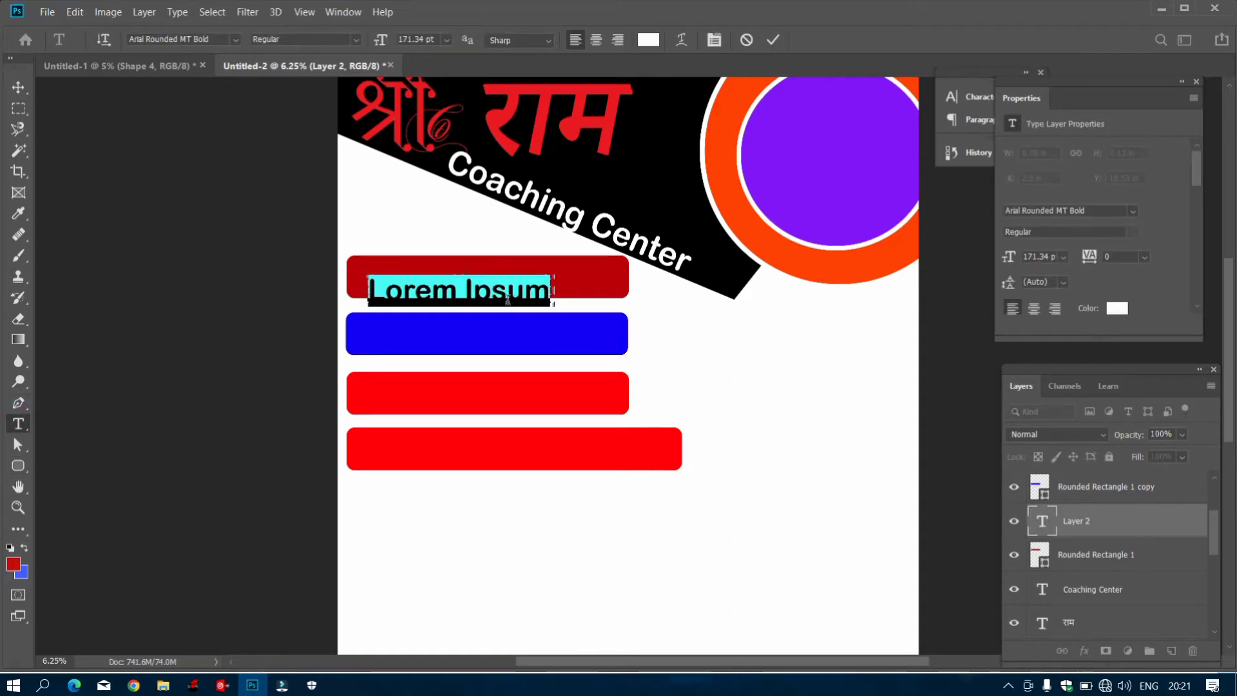
Replace the placeholder text on the first banner with "GROUP TUITION".
{"action": "left_click", "coordinate": [508, 298]}
{"action": "key", "text": "ctrl+a"}
{"action": "key", "text": "BackSpace"}
{"action": "type", "text": "G"}
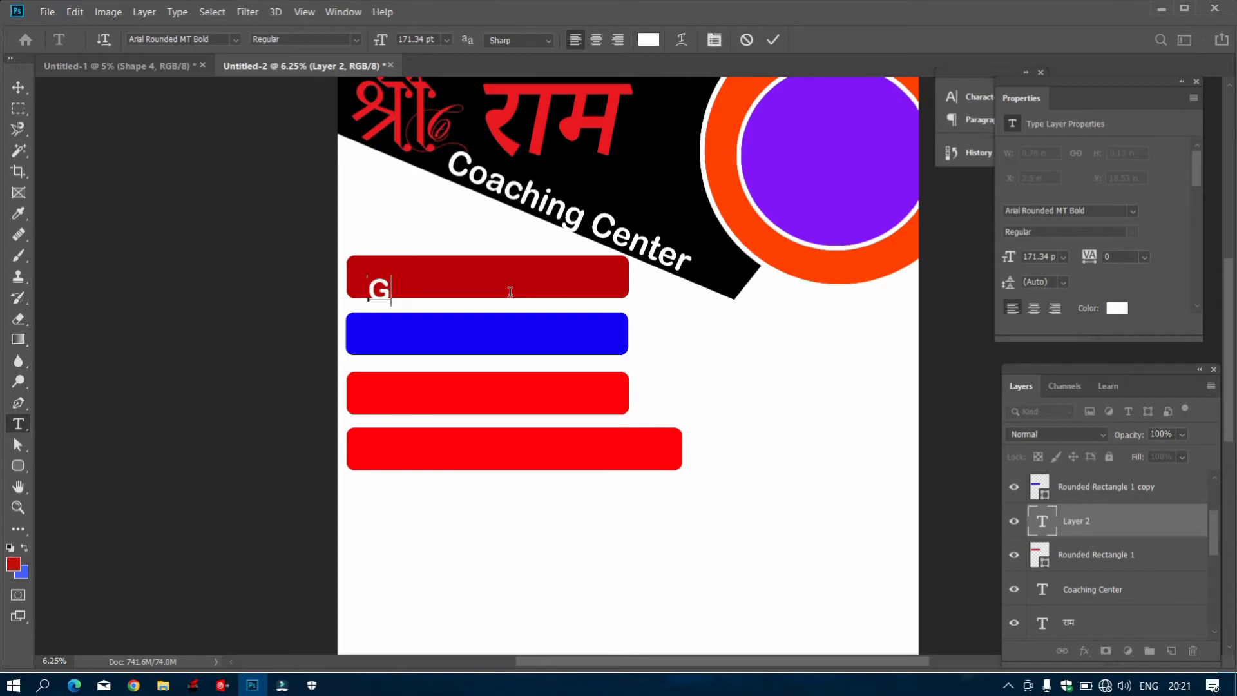
{"action": "type", "text": "ROUP T"}
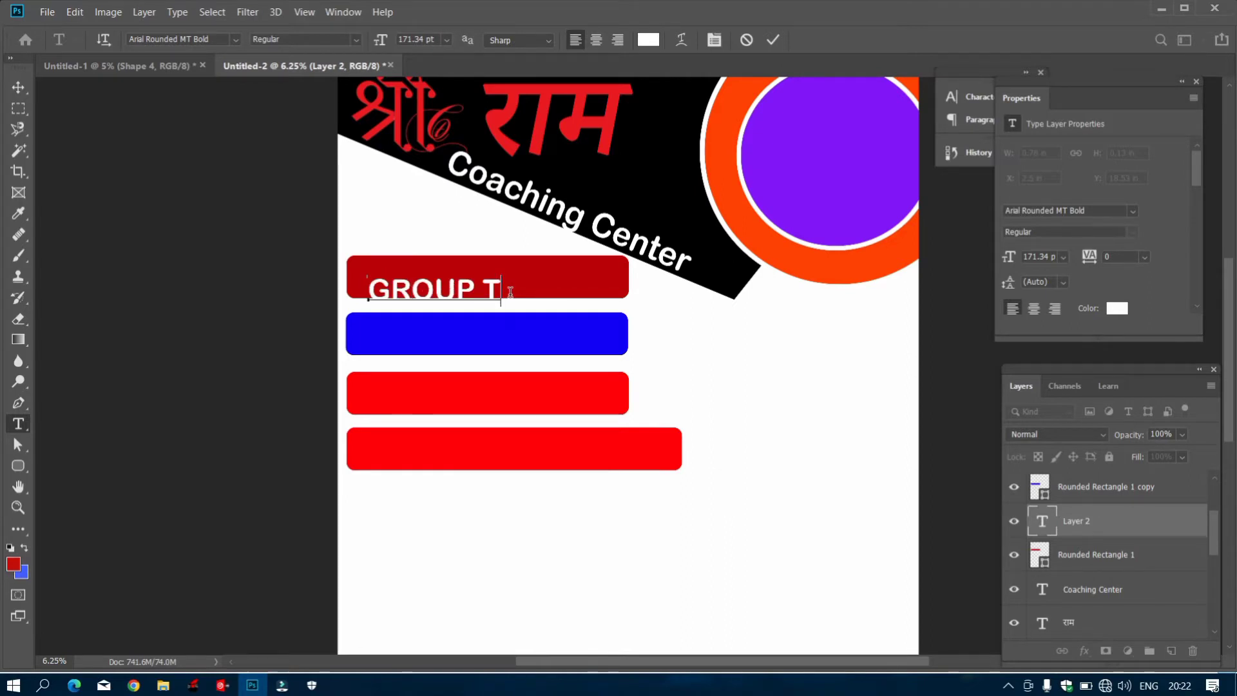
{"action": "type", "text": "UITION"}
Enlarge "GROUP TUITION" to about 202 pt, centre it within the first banner and commit the text.
{"action": "left_click_drag", "start_coordinate": [493, 297], "coordinate": [490, 285]}
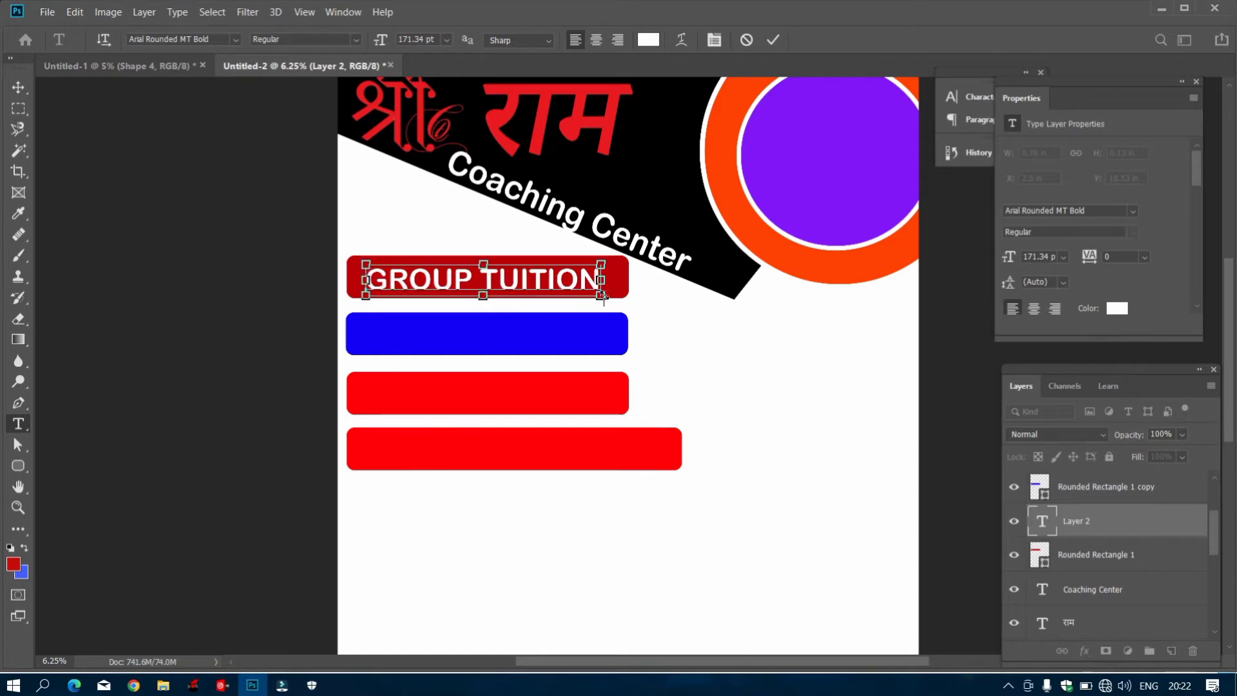
{"action": "left_click_drag", "start_coordinate": [601, 296], "coordinate": [630, 300]}
{"action": "left_click_drag", "start_coordinate": [515, 284], "coordinate": [506, 279]}
{"action": "left_click_drag", "start_coordinate": [621, 296], "coordinate": [634, 298]}
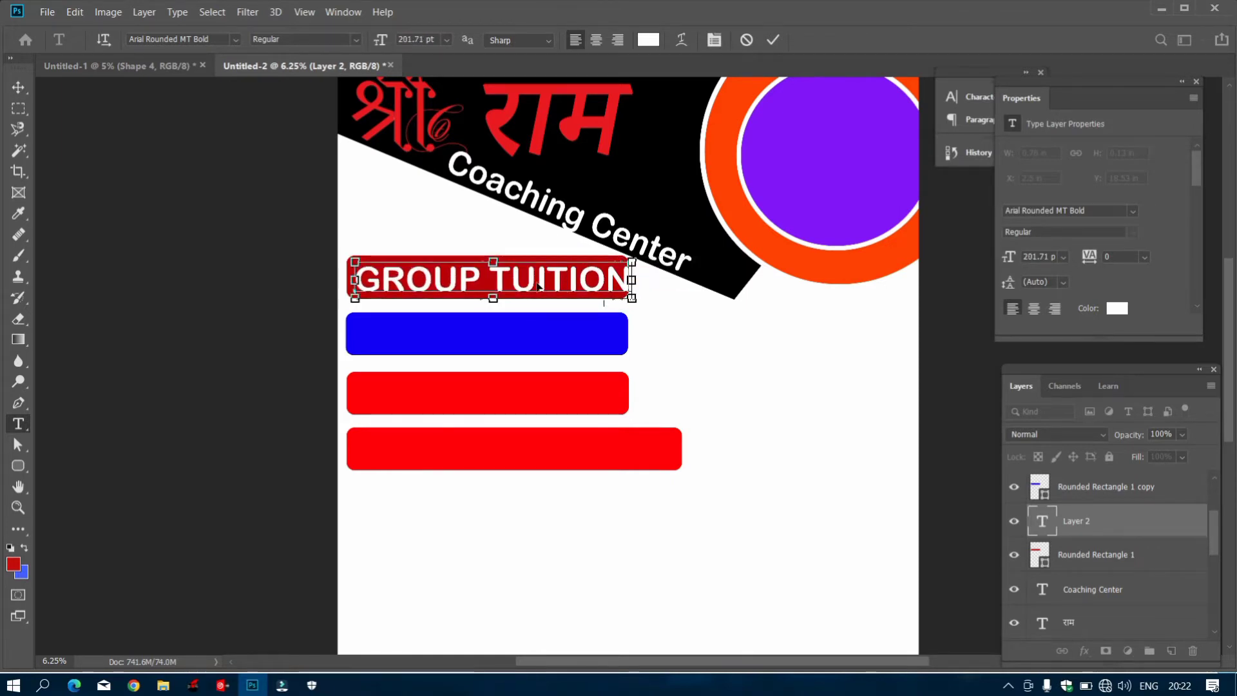
{"action": "left_click_drag", "start_coordinate": [542, 280], "coordinate": [538, 275]}
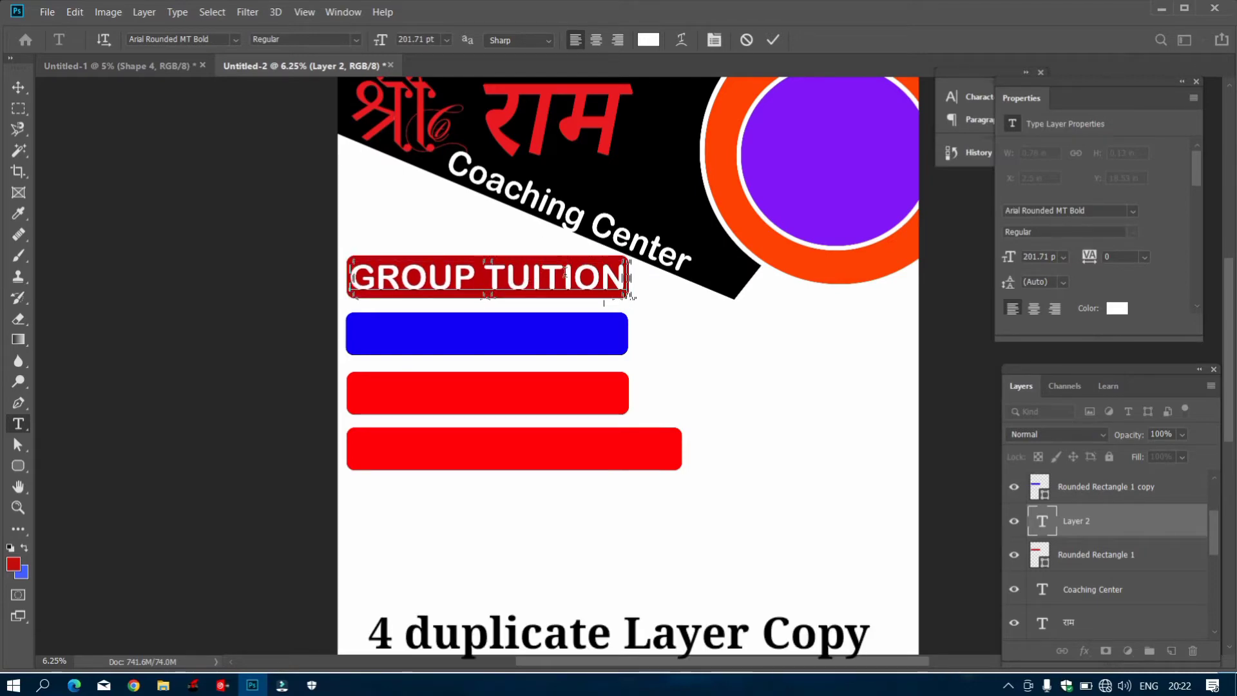
{"action": "left_click", "coordinate": [773, 40]}
Duplicate the "GROUP TUITION" text onto the other three banners, placing the copy 2 layer above Rounded Rectangle 1 copy 3.
{"action": "right_click", "coordinate": [1095, 520]}
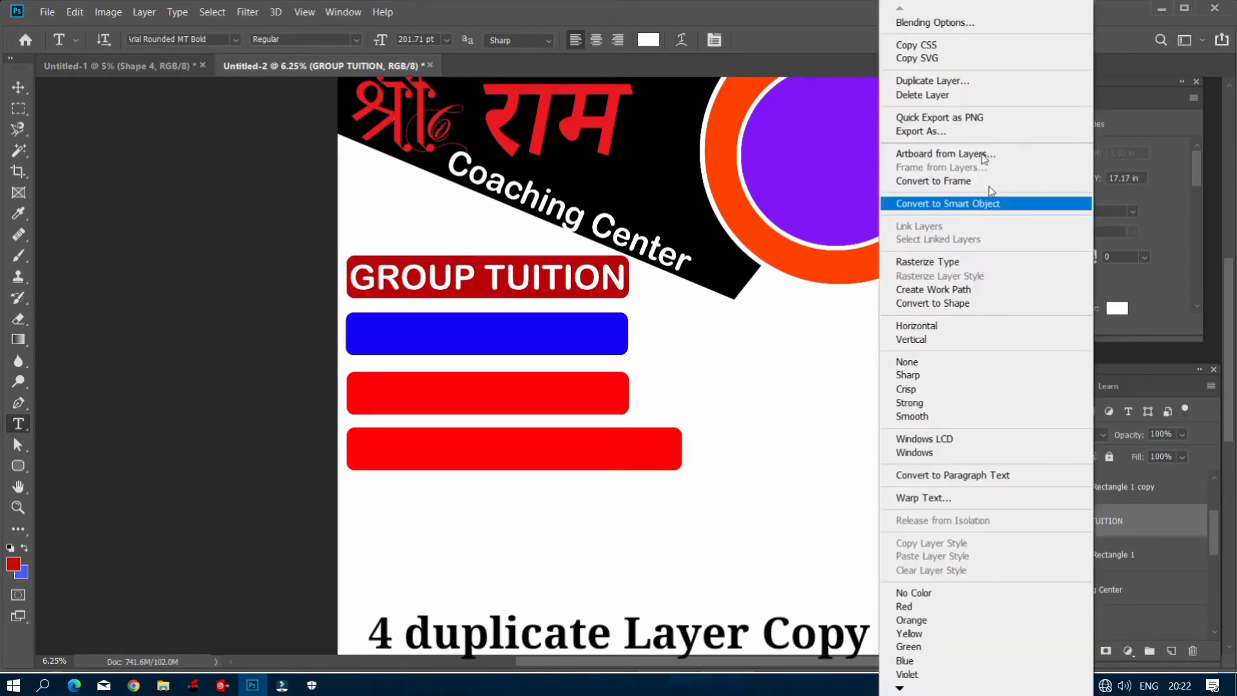
{"action": "left_click", "coordinate": [966, 81]}
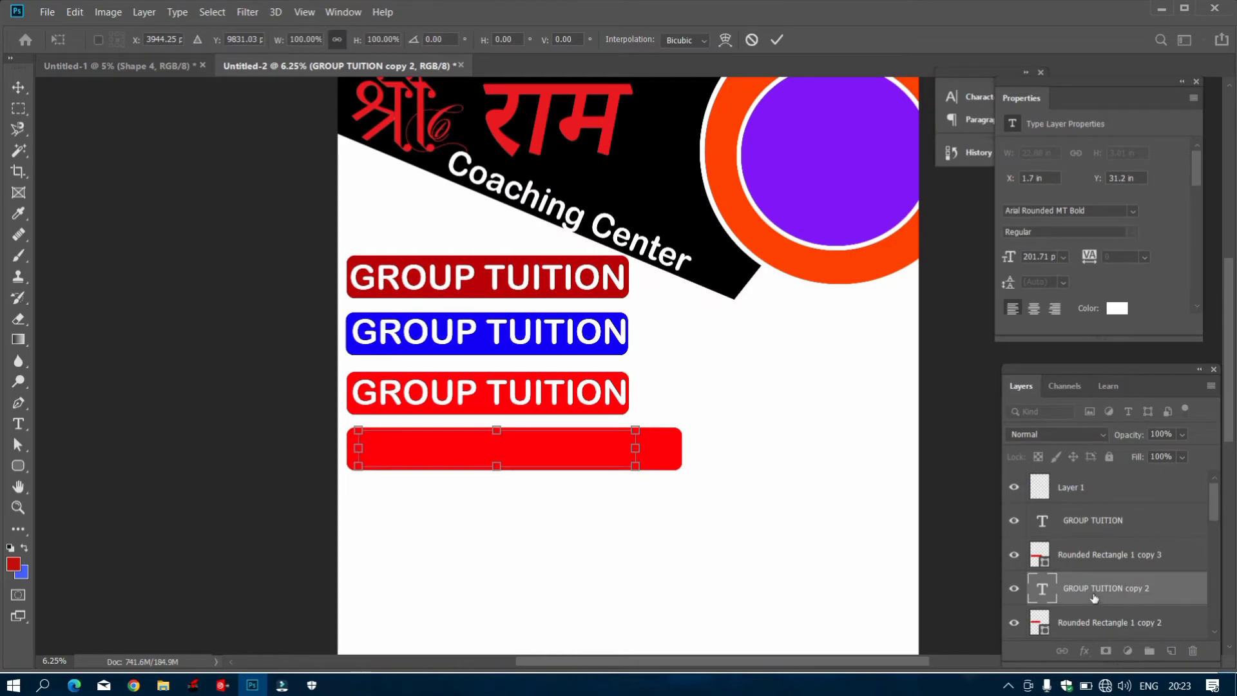
{"action": "key", "text": "t"}
{"action": "left_click_drag", "start_coordinate": [1093, 597], "coordinate": [1085, 553]}
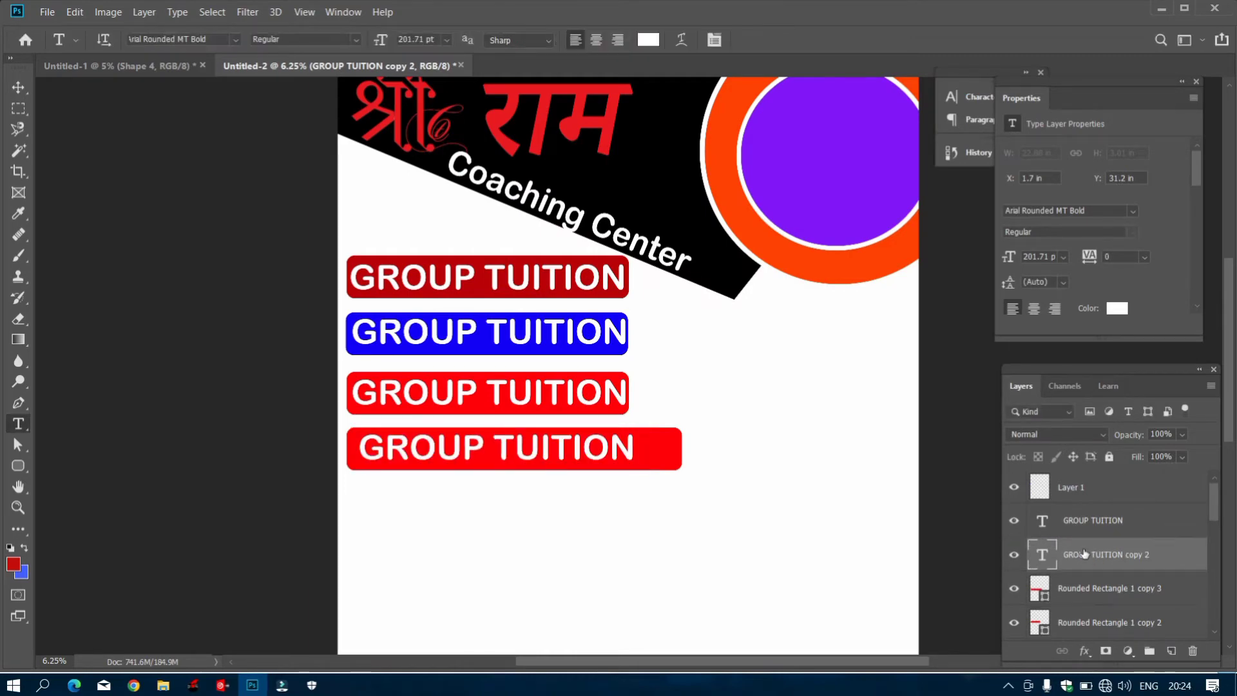
Identify the fourth banner's layer by toggling its visibility and recolour the banner green (#2d8900).
{"action": "scroll", "coordinate": [1095, 541], "scroll_direction": "down", "scroll_amount": 2}
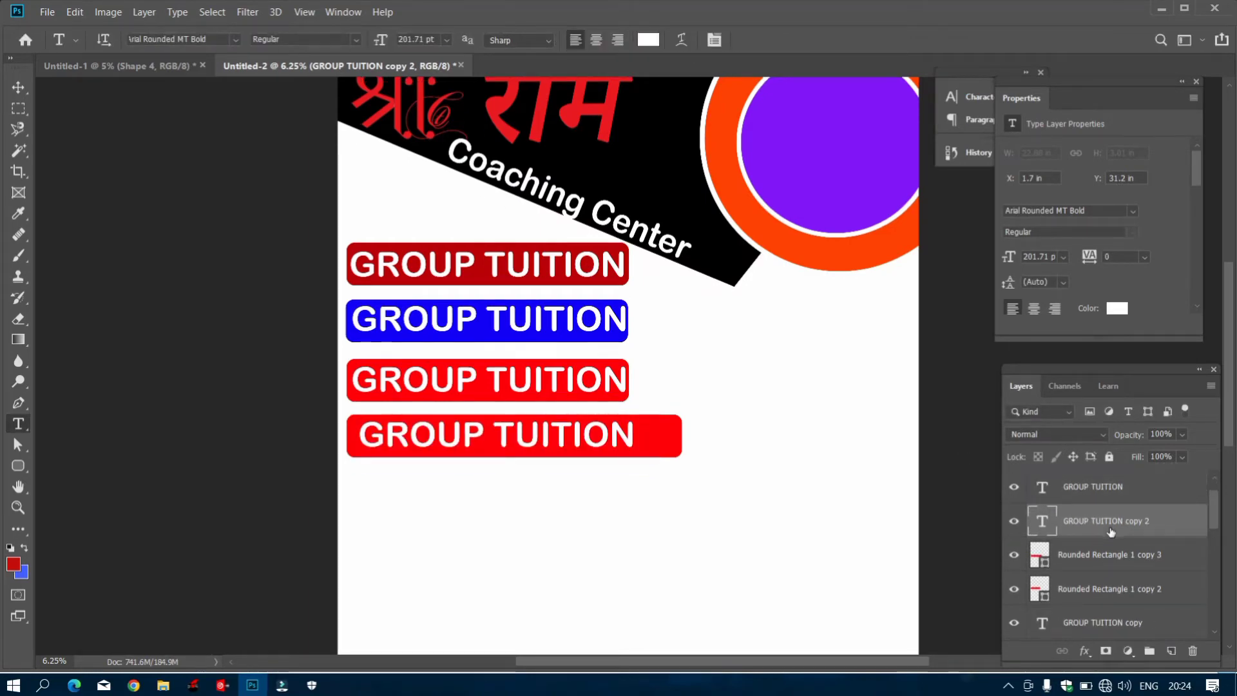
{"action": "left_click", "coordinate": [1013, 558]}
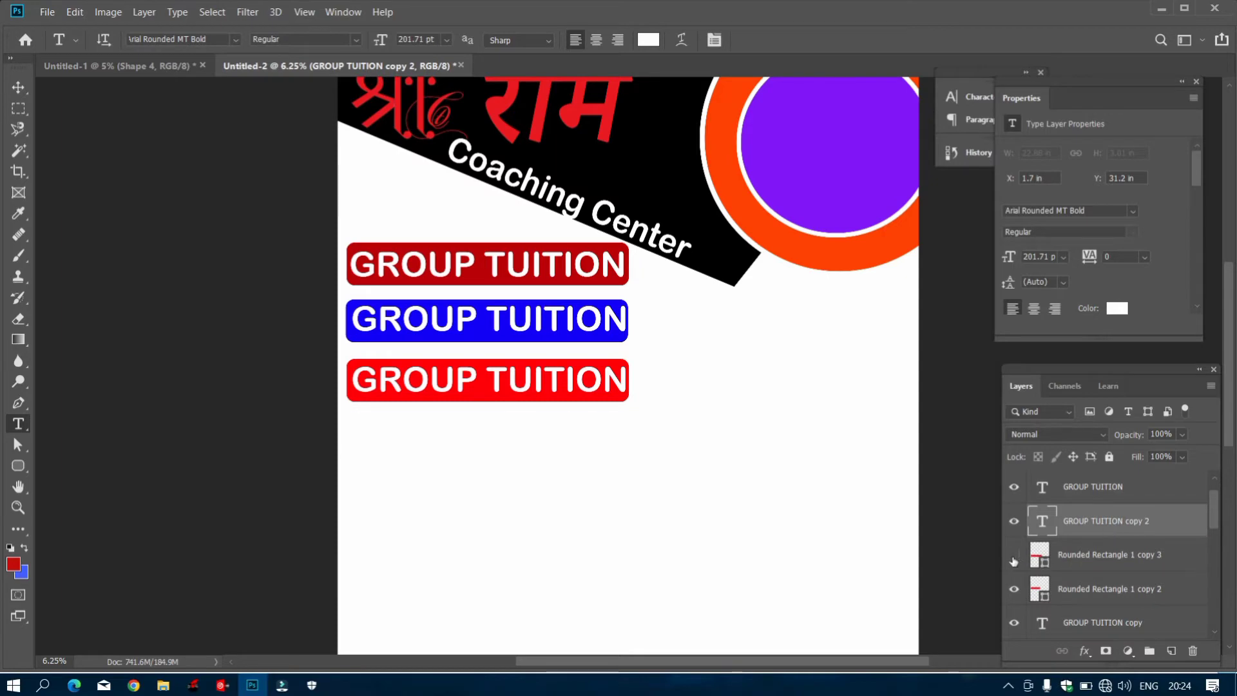
{"action": "left_click", "coordinate": [1013, 558]}
{"action": "left_click", "coordinate": [1014, 558]}
{"action": "left_click", "coordinate": [1013, 558]}
{"action": "double_click", "coordinate": [1039, 555]}
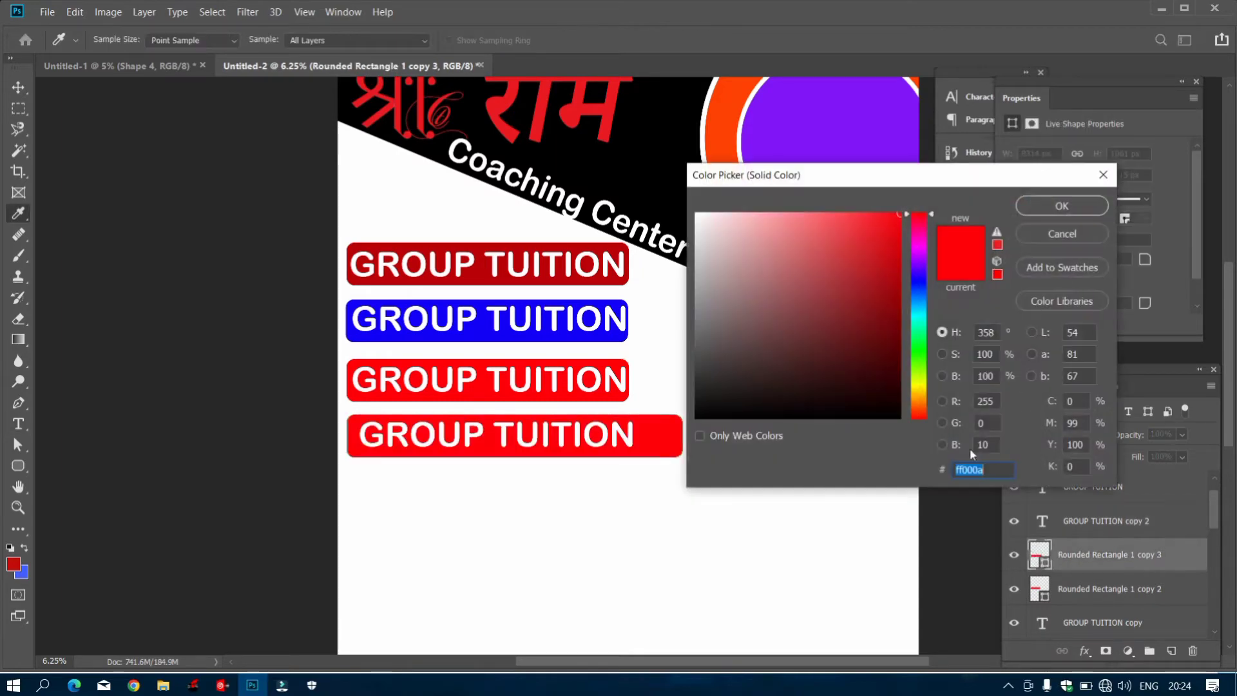
{"action": "left_click", "coordinate": [919, 362]}
{"action": "left_click_drag", "start_coordinate": [897, 271], "coordinate": [914, 308]}
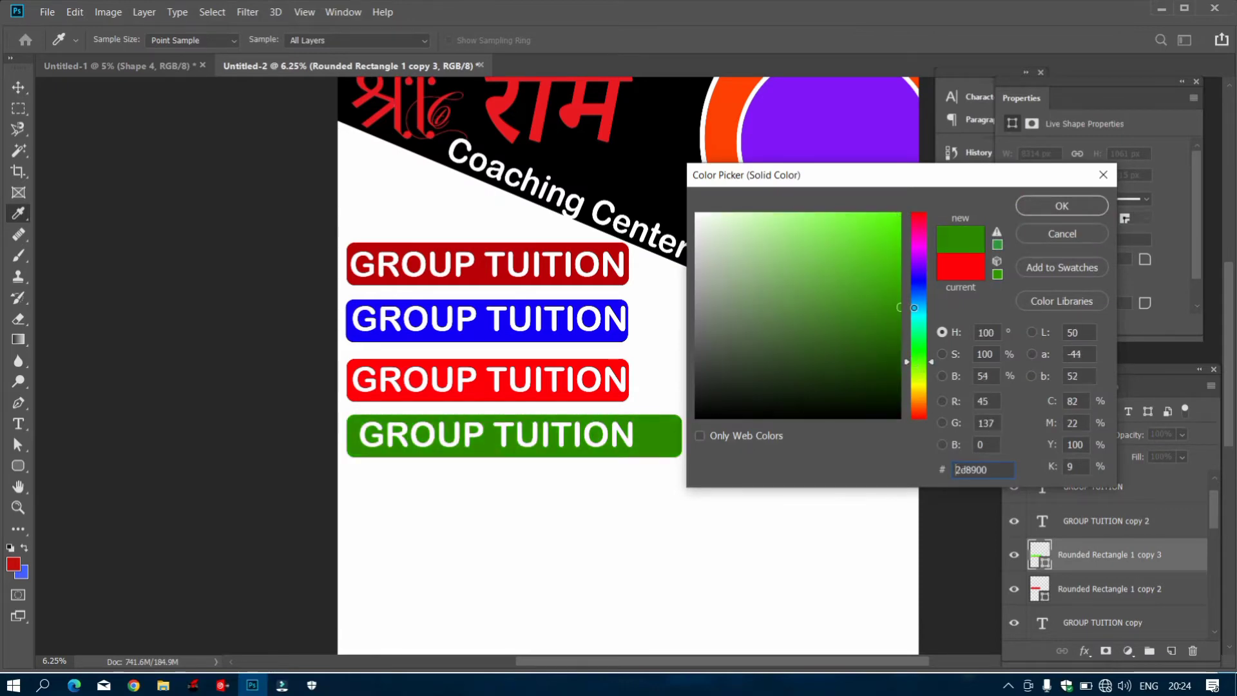
{"action": "left_click", "coordinate": [1055, 208]}
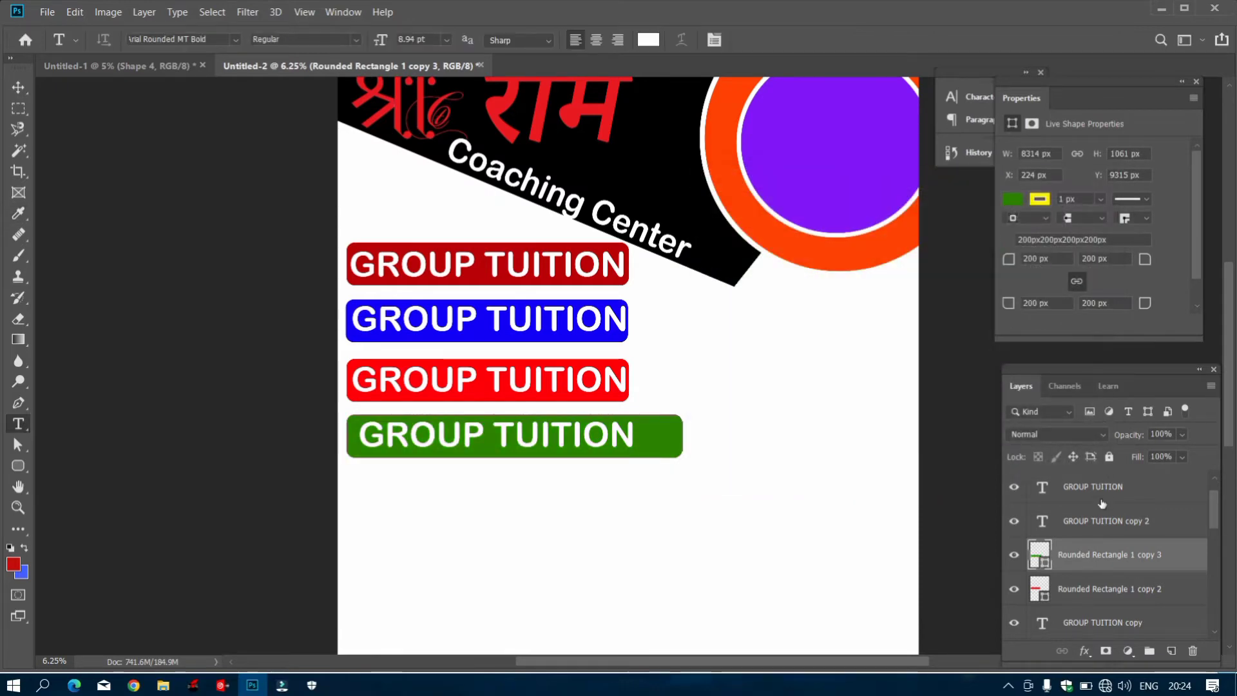
Identify the third banner's layer by toggling its visibility and recolour the banner golden yellow.
{"action": "scroll", "coordinate": [1101, 503], "scroll_direction": "down", "scroll_amount": 3}
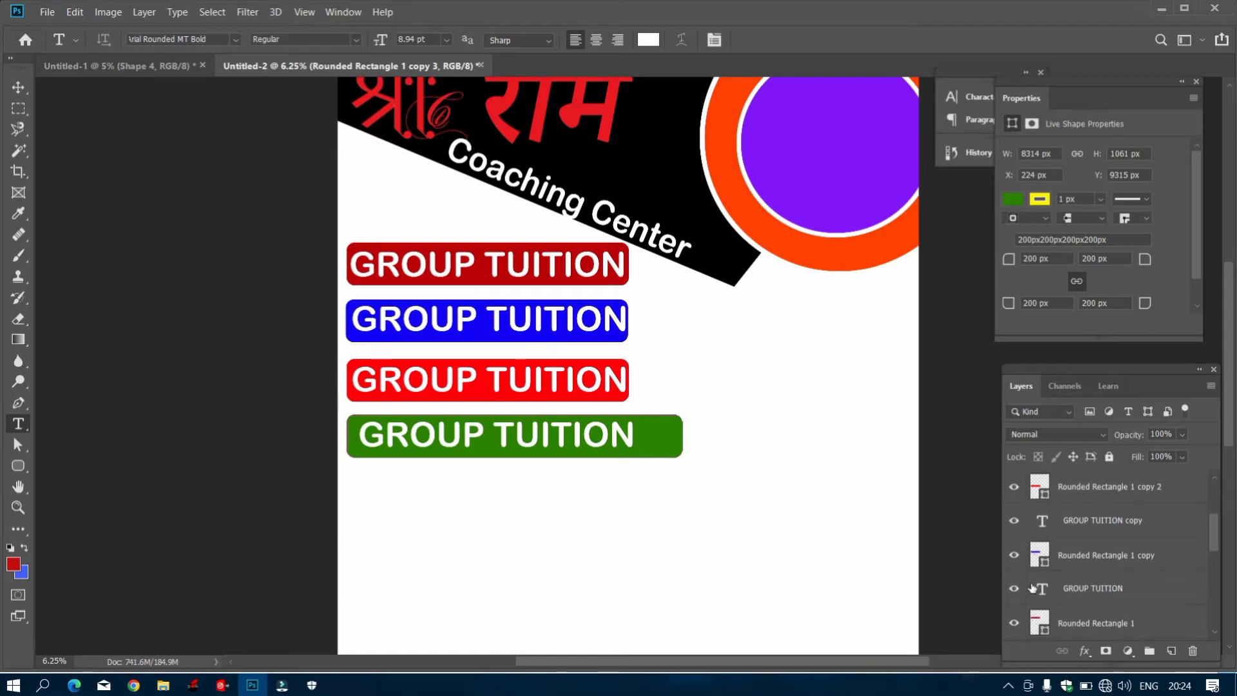
{"action": "scroll", "coordinate": [1030, 583], "scroll_direction": "up", "scroll_amount": 1}
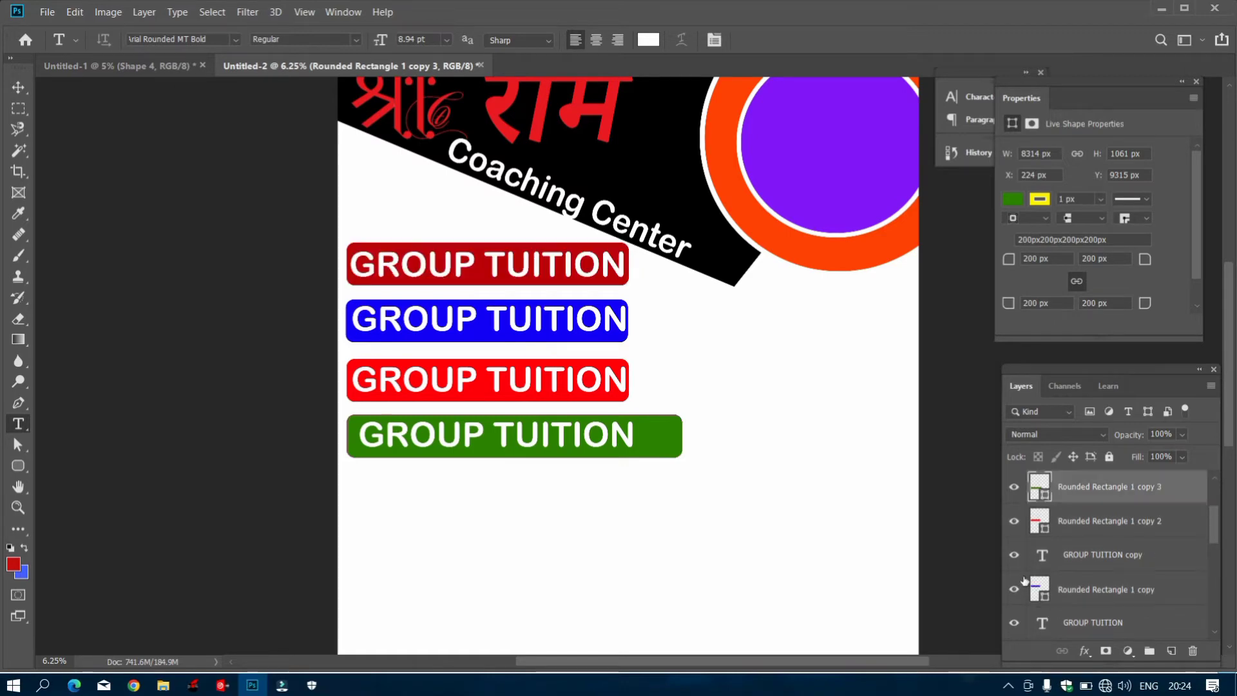
{"action": "scroll", "coordinate": [1025, 583], "scroll_direction": "up", "scroll_amount": 3}
{"action": "scroll", "coordinate": [1021, 589], "scroll_direction": "down", "scroll_amount": 1}
{"action": "left_click", "coordinate": [1014, 589]}
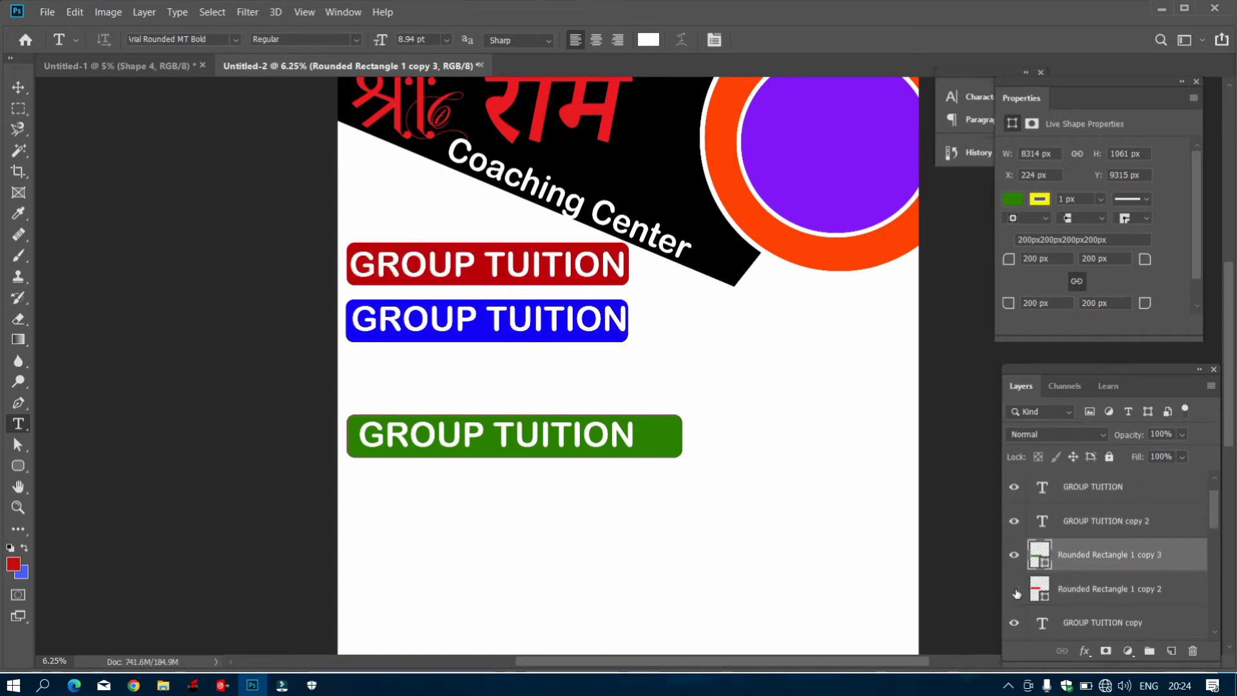
{"action": "left_click", "coordinate": [1015, 590]}
{"action": "double_click", "coordinate": [1039, 588]}
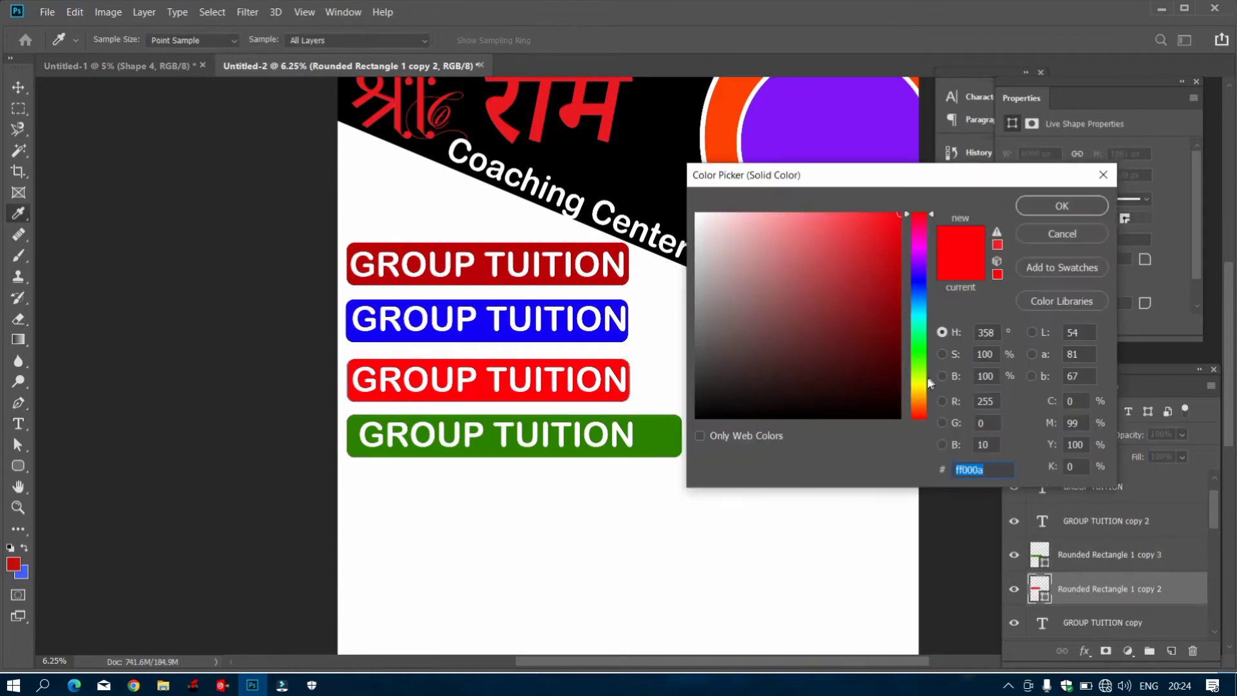
{"action": "left_click", "coordinate": [920, 385]}
{"action": "left_click_drag", "start_coordinate": [890, 299], "coordinate": [900, 214]}
{"action": "left_click", "coordinate": [923, 388]}
{"action": "left_click", "coordinate": [923, 390]}
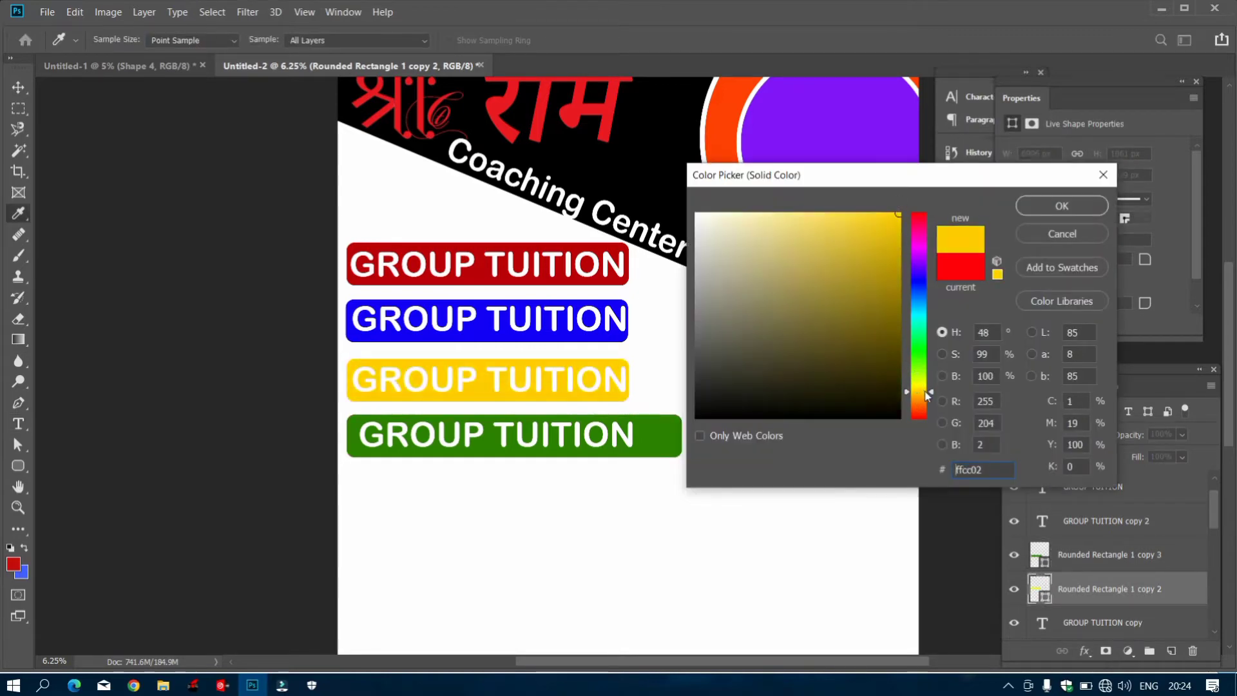
{"action": "left_click", "coordinate": [925, 393]}
{"action": "left_click", "coordinate": [924, 394]}
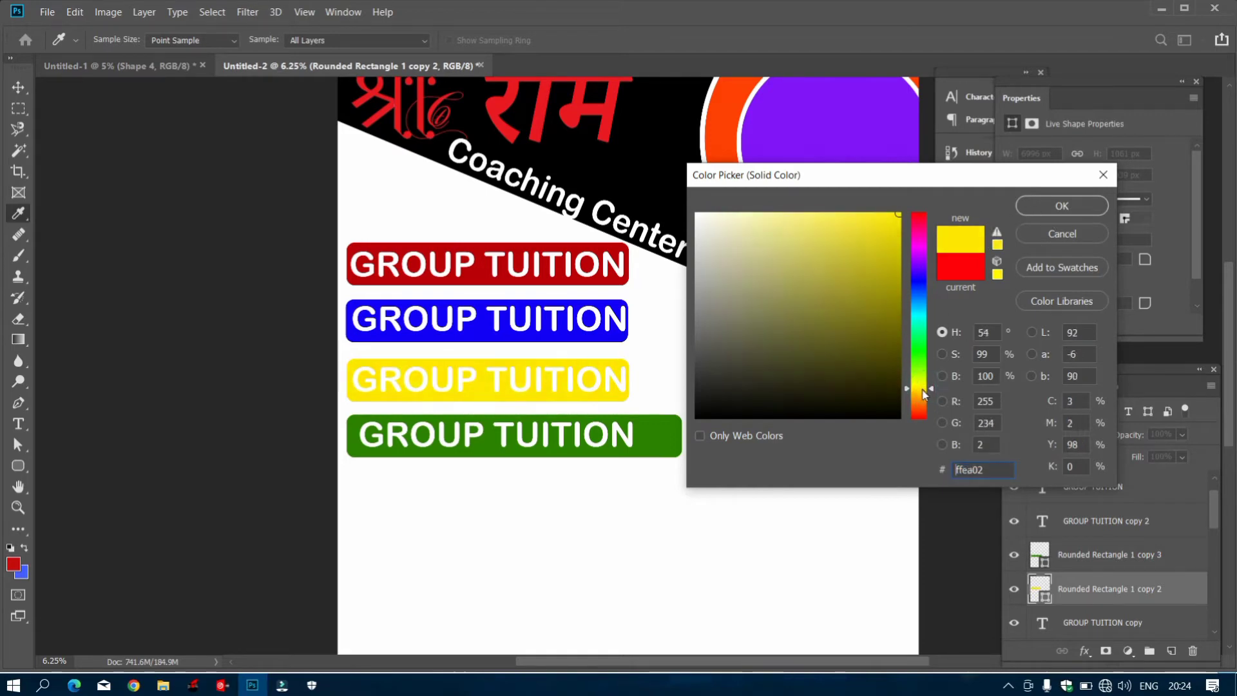
{"action": "left_click", "coordinate": [1061, 205]}
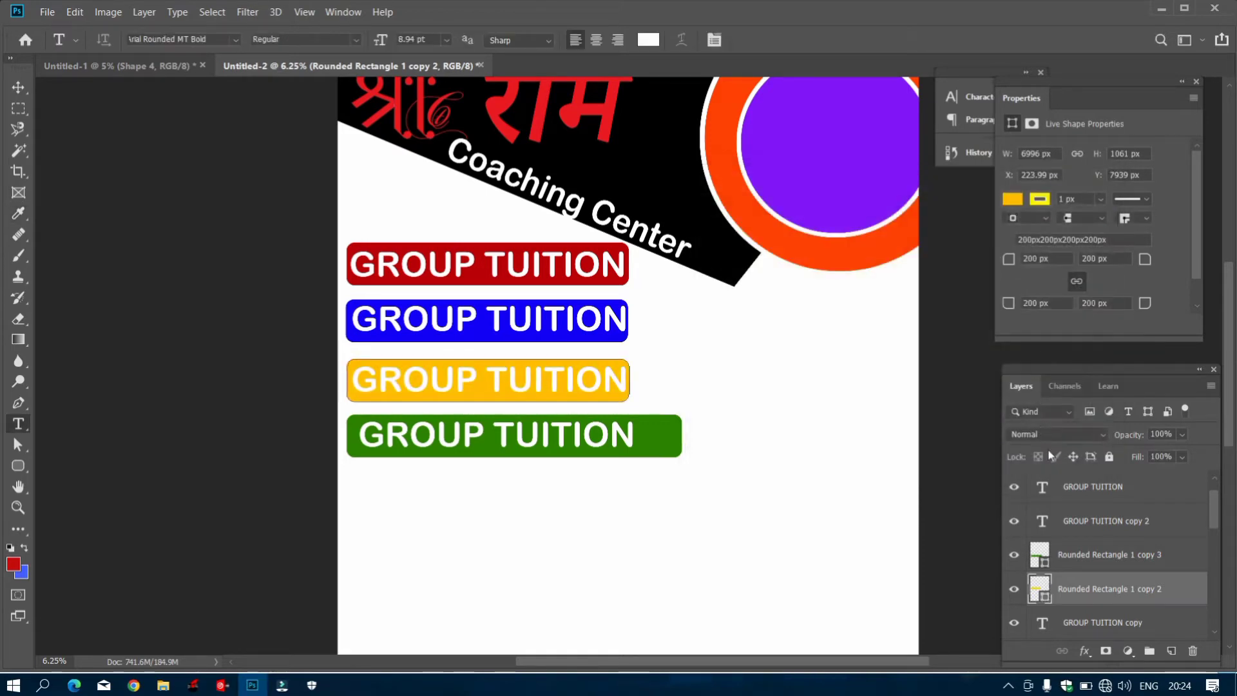
Replace the "GROUP TUITION" text on the blue banner with "KGI-10 ALL SUBJECT".
{"action": "left_click", "coordinate": [570, 324]}
{"action": "key", "text": "ctrl+a"}
{"action": "type", "text": "KG"}
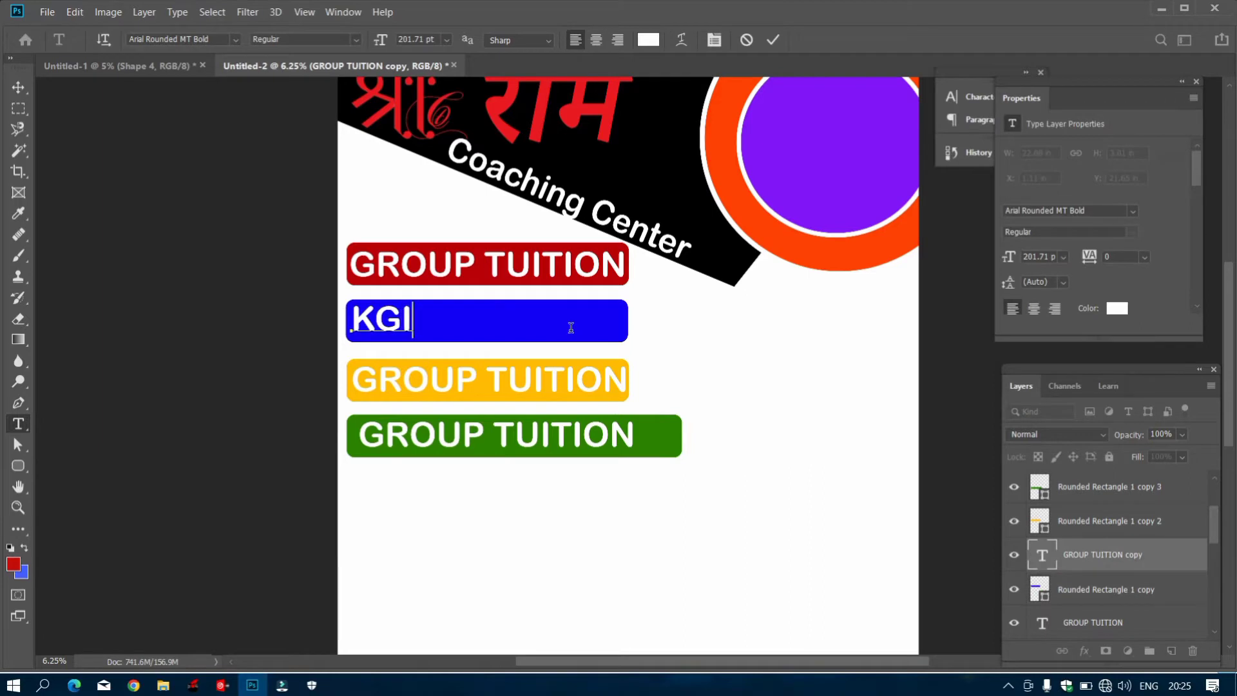
{"action": "type", "text": "I-10"}
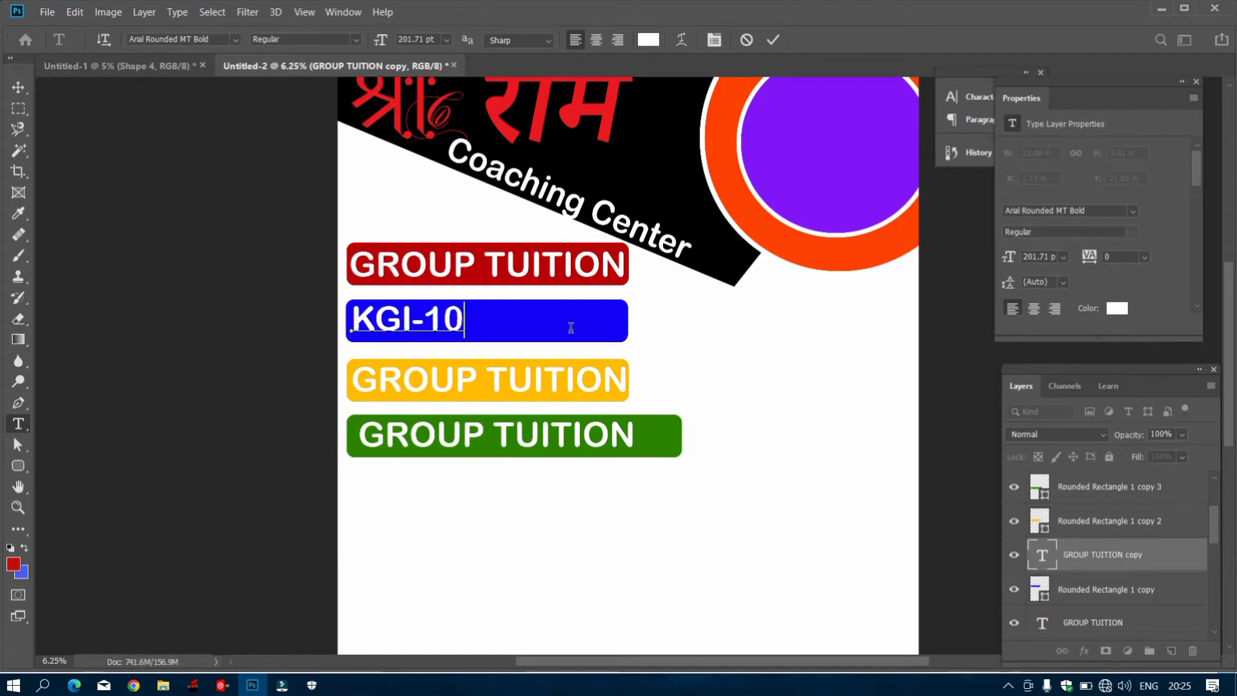
{"action": "type", "text": " ALL SUBJECT"}
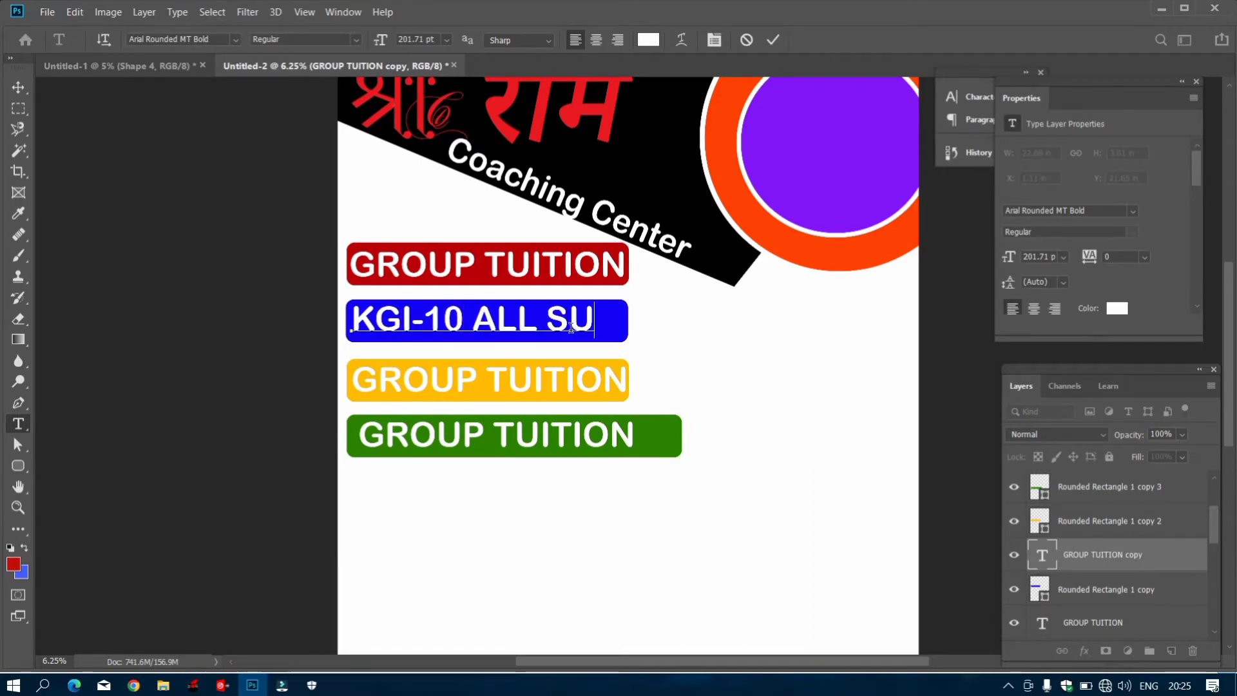
Shrink "KGI-10 ALL SUBJECT" to about 156 pt, centre it within the blue banner and commit the text.
{"action": "left_click_drag", "start_coordinate": [708, 338], "coordinate": [638, 345]}
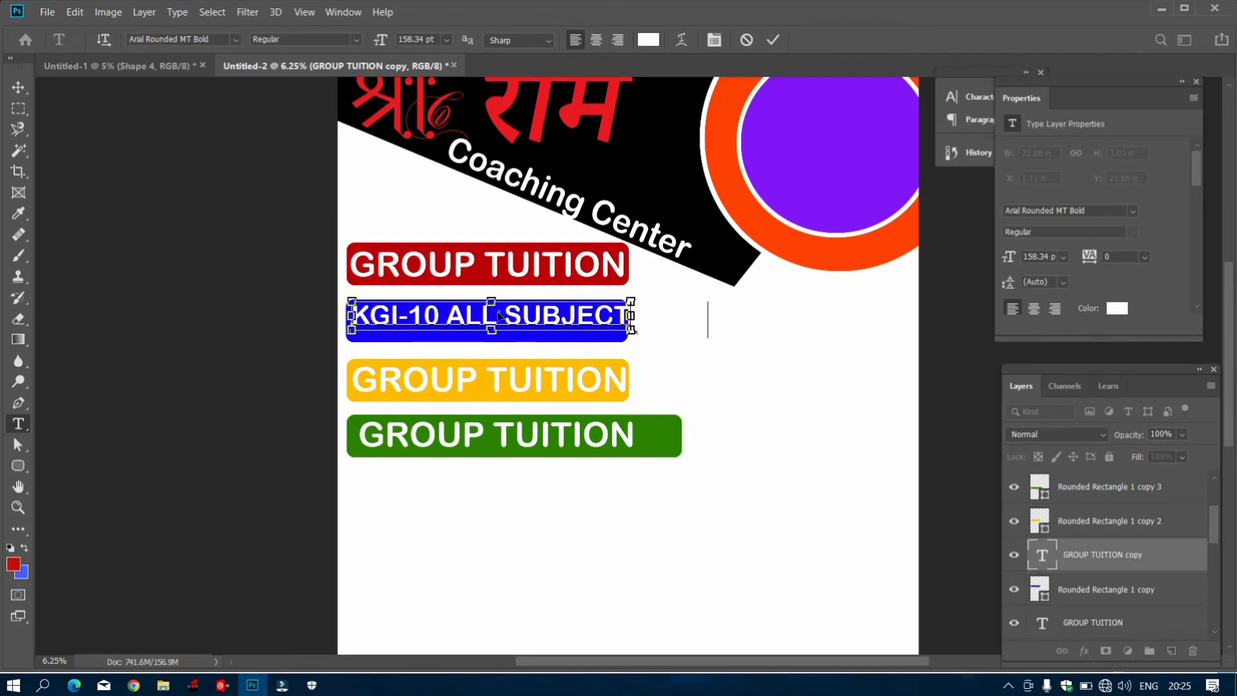
{"action": "left_click_drag", "start_coordinate": [498, 311], "coordinate": [495, 315]}
{"action": "left_click_drag", "start_coordinate": [631, 346], "coordinate": [628, 344]}
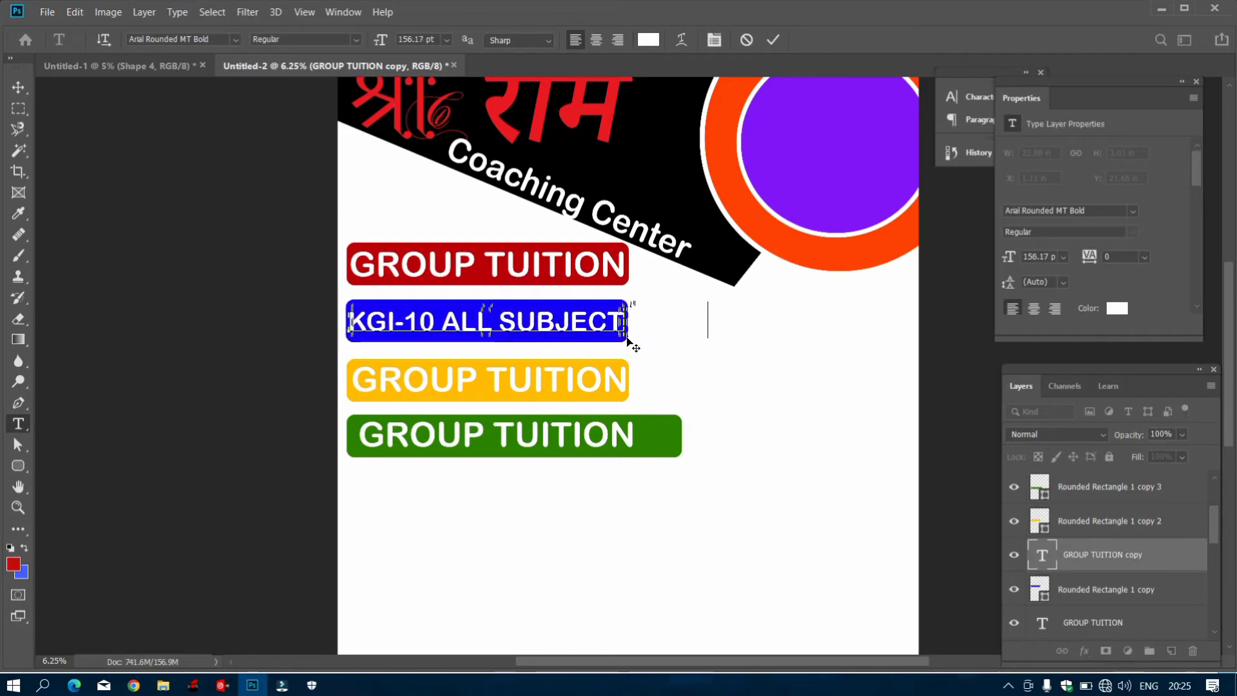
{"action": "left_click", "coordinate": [773, 40]}
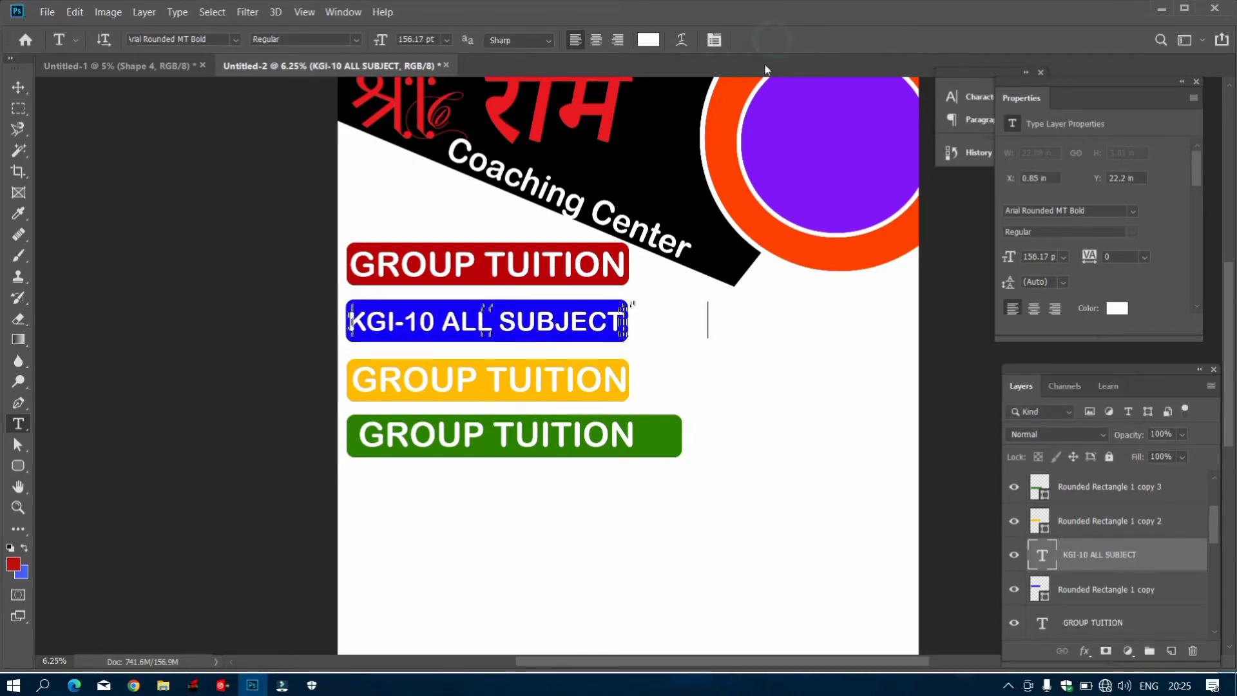
Replace the "GROUP TUITION" text on the yellow banner with "ENGLISH SPOKEN".
{"action": "left_click", "coordinate": [557, 389]}
{"action": "key", "text": "ctrl+a"}
{"action": "key", "text": "BackSpace"}
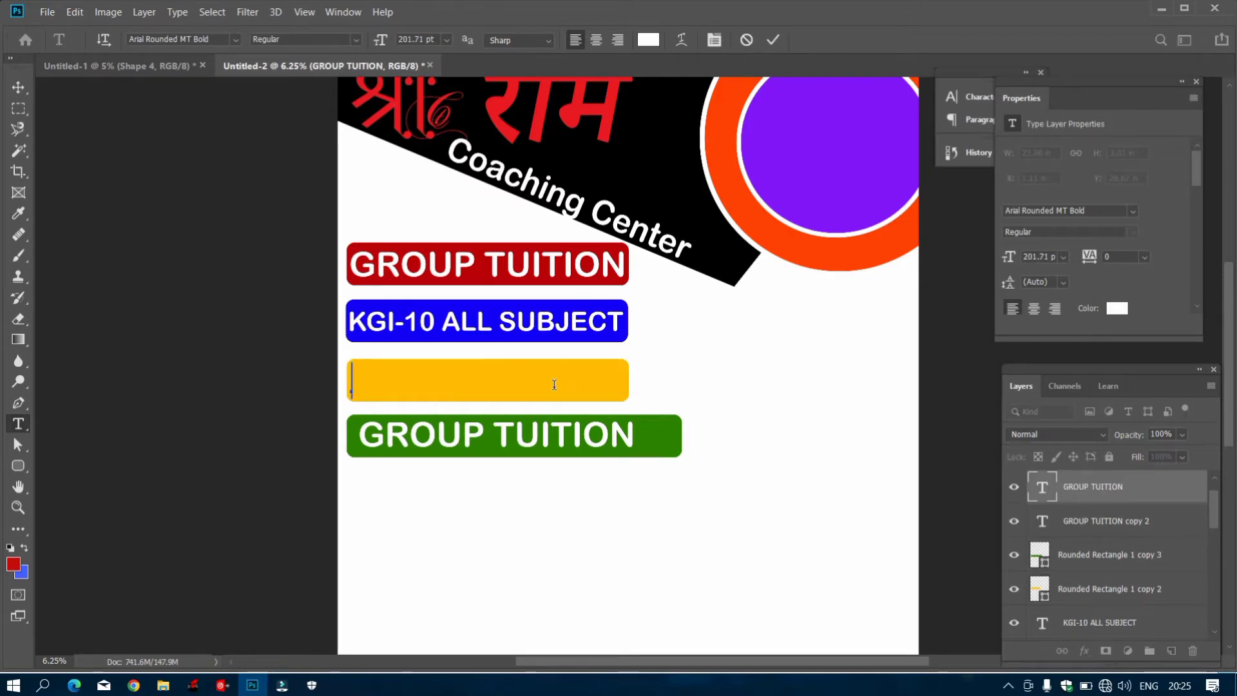
{"action": "type", "text": "ENG"}
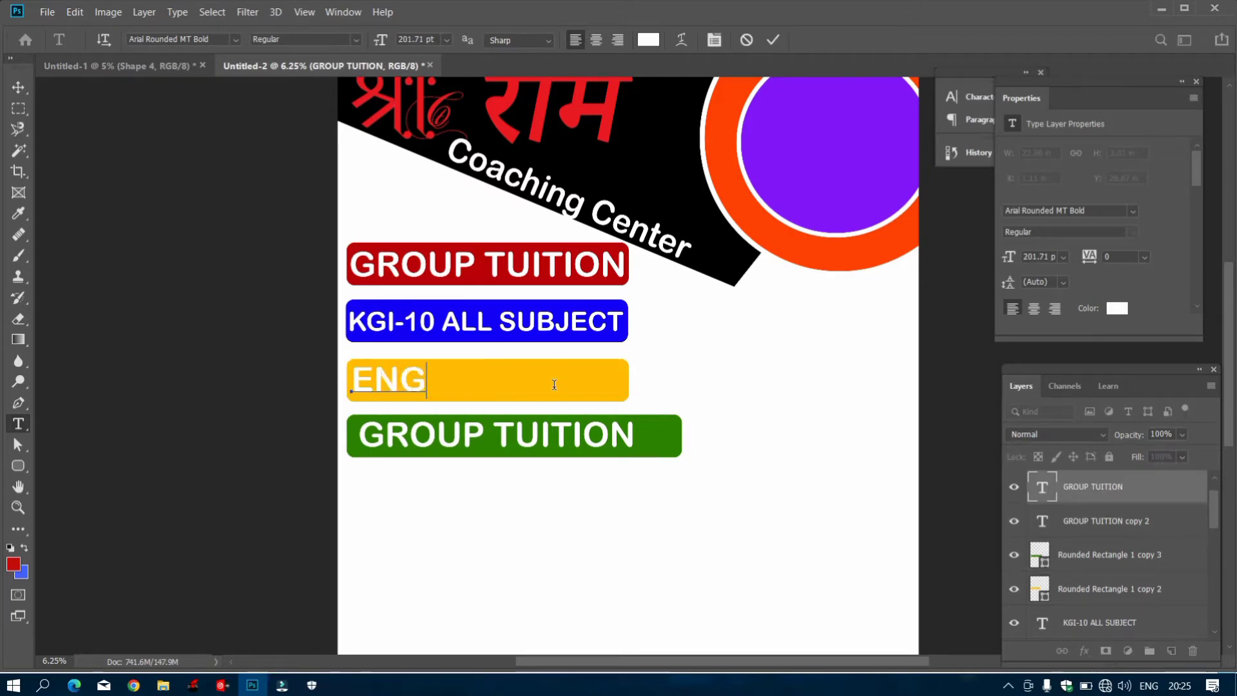
{"action": "type", "text": "LISH SPO"}
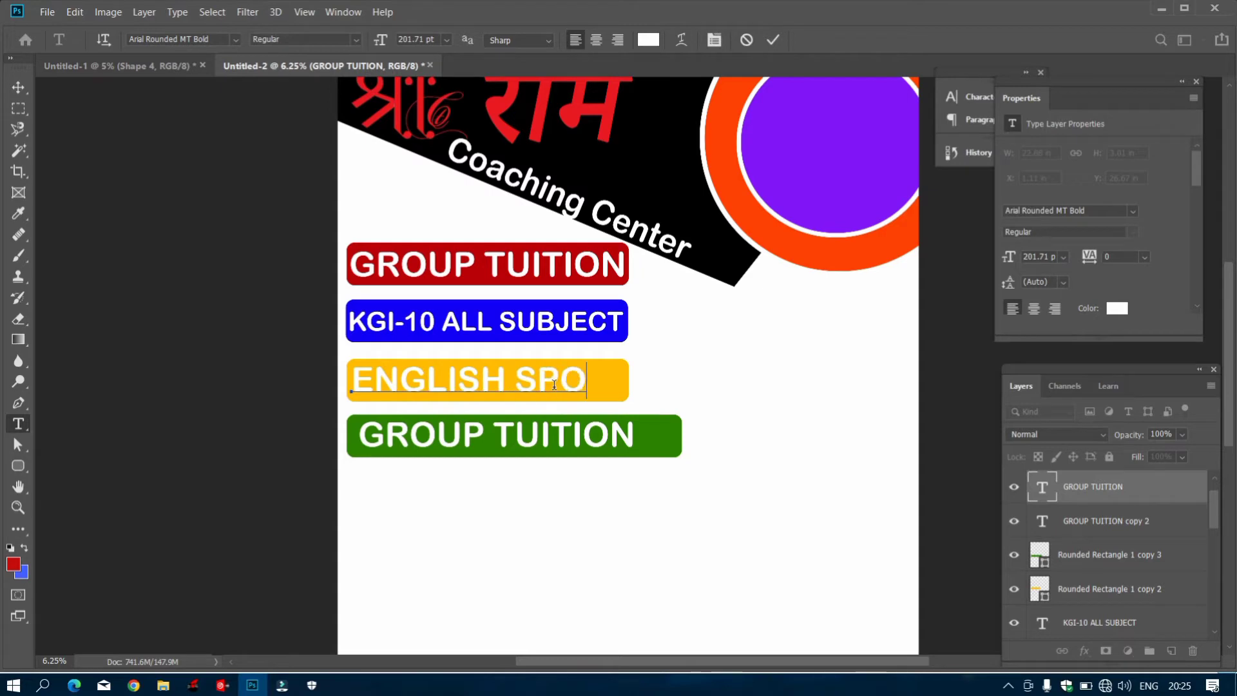
{"action": "type", "text": "KEN"}
Shrink "ENGLISH SPOKEN" to about 181 pt, centre it within the yellow banner and commit the text.
{"action": "left_click_drag", "start_coordinate": [662, 400], "coordinate": [629, 395]}
{"action": "left_click_drag", "start_coordinate": [501, 382], "coordinate": [490, 381]}
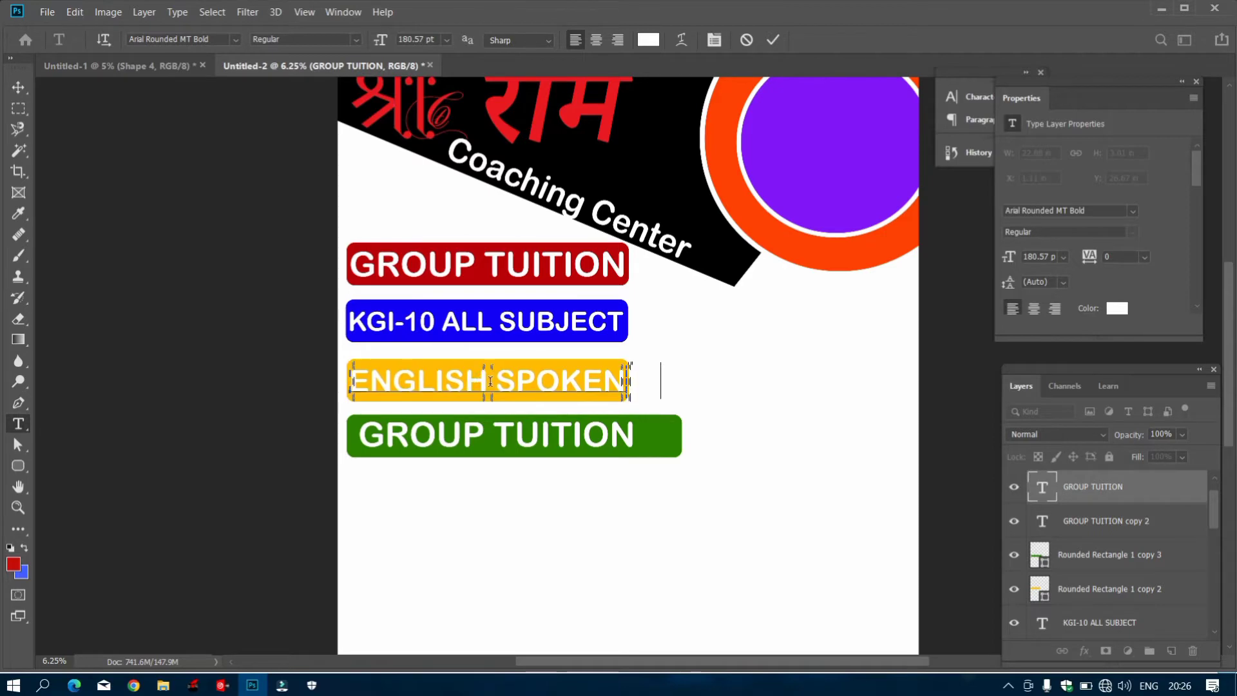
{"action": "left_click", "coordinate": [775, 44]}
Replace the green banner's text with "COMPUTER COURSE" and scale it down to fit within the banner.
{"action": "left_click", "coordinate": [505, 438]}
{"action": "key", "text": "ctrl+a"}
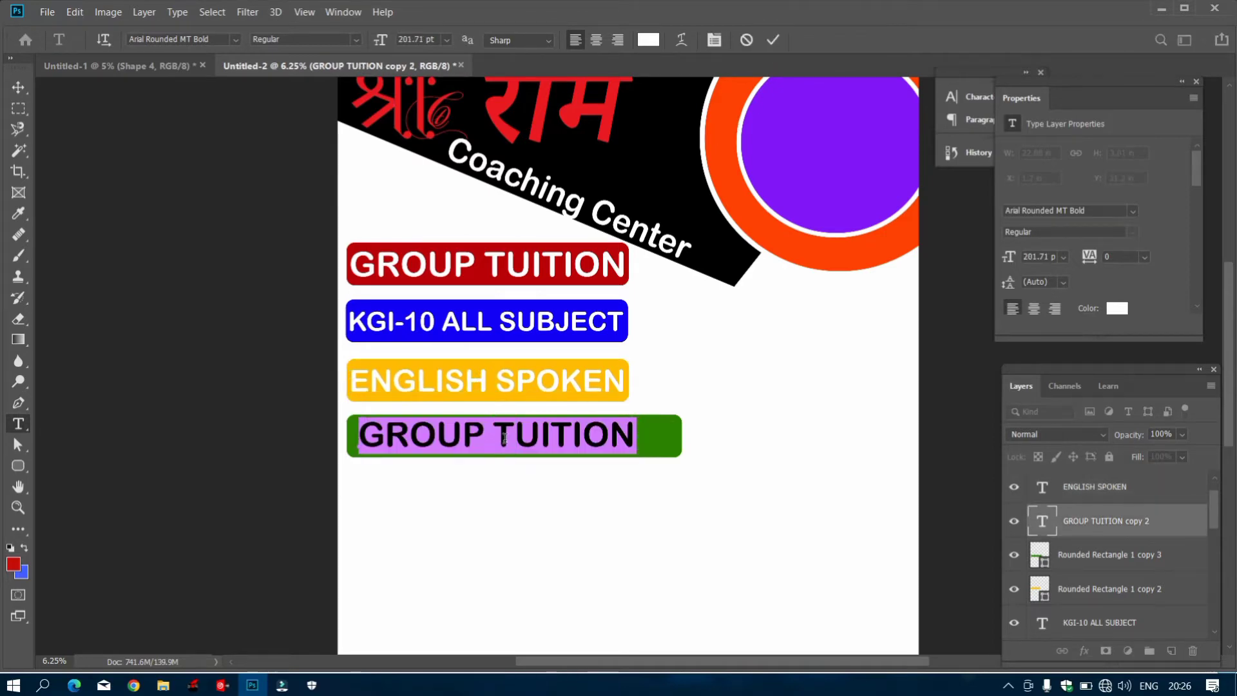
{"action": "key", "text": "BackSpace"}
{"action": "type", "text": "C"}
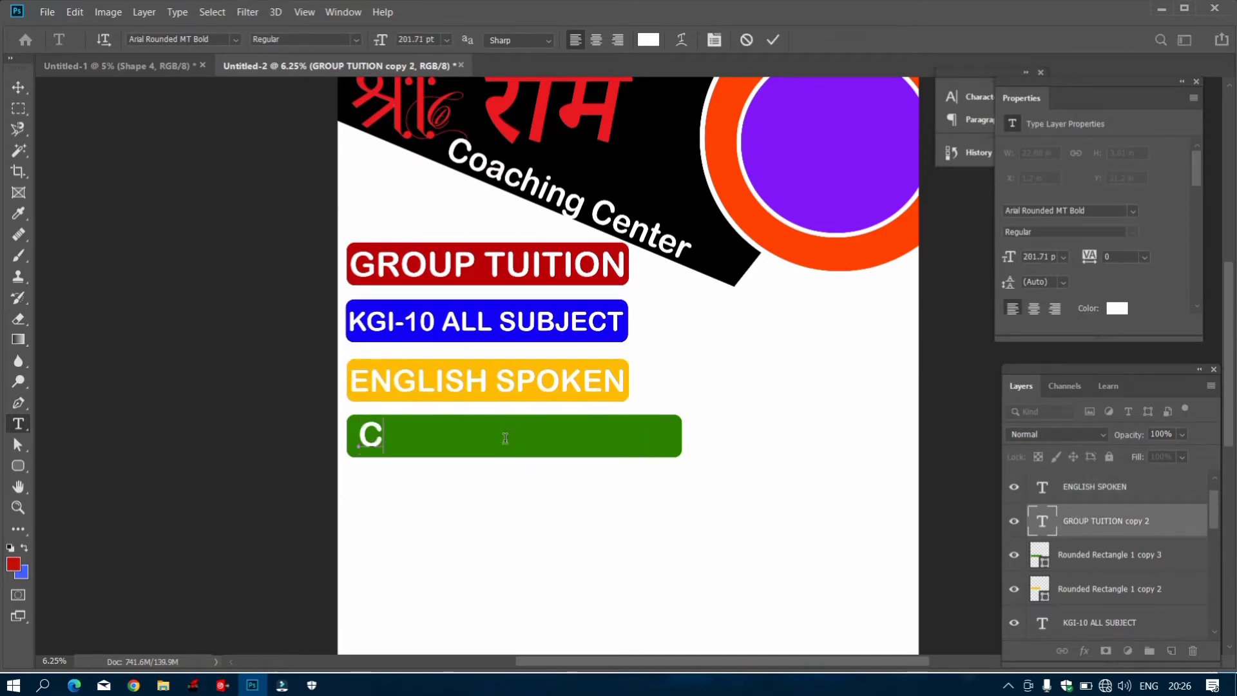
{"action": "type", "text": "OMPUTER CO"}
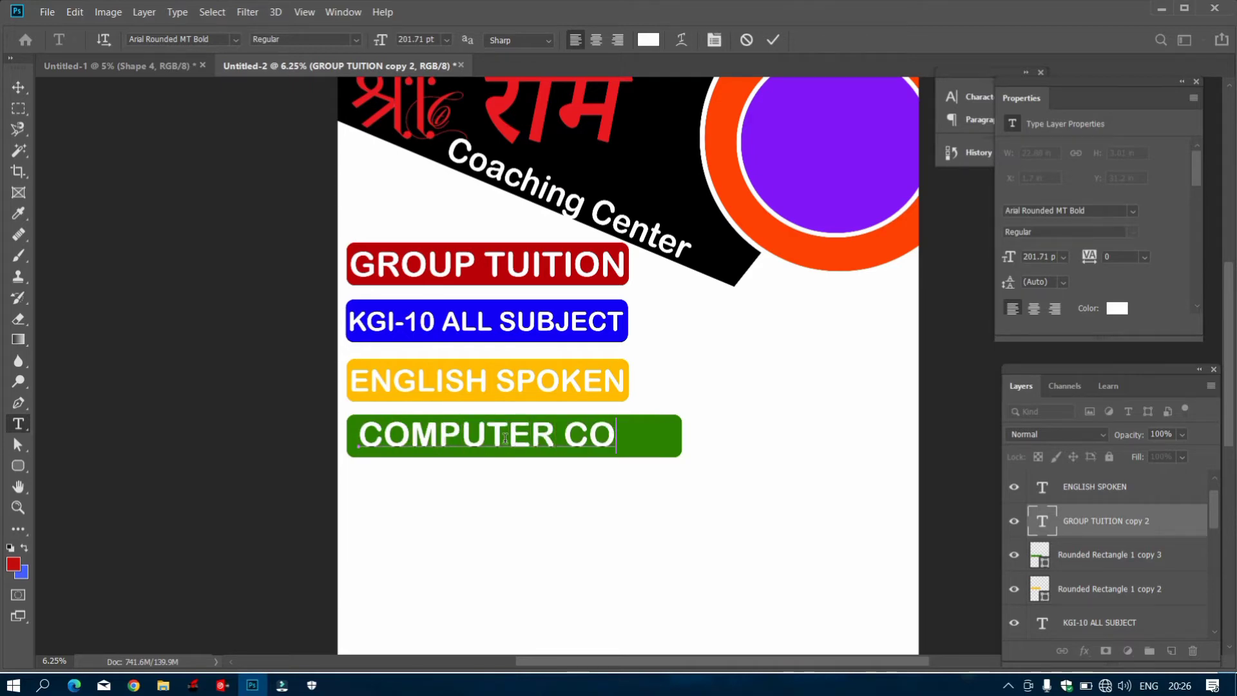
{"action": "type", "text": "URSE"}
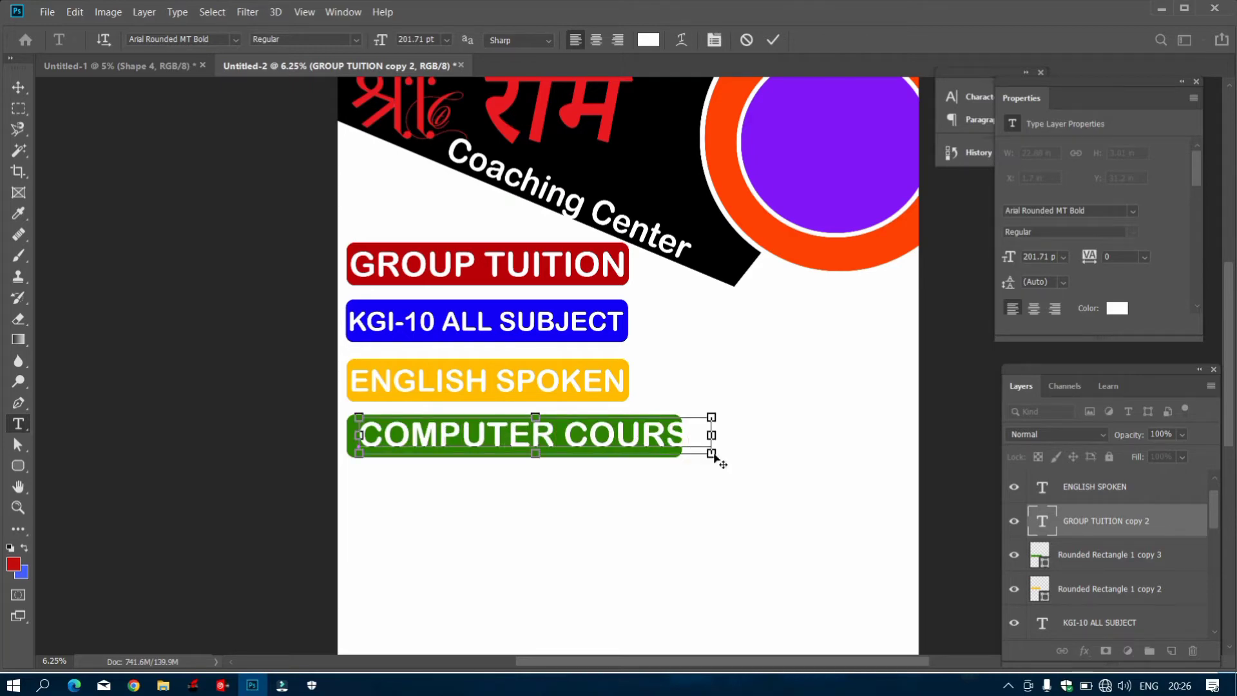
{"action": "left_click_drag", "start_coordinate": [712, 454], "coordinate": [682, 461]}
{"action": "left_click", "coordinate": [773, 40]}
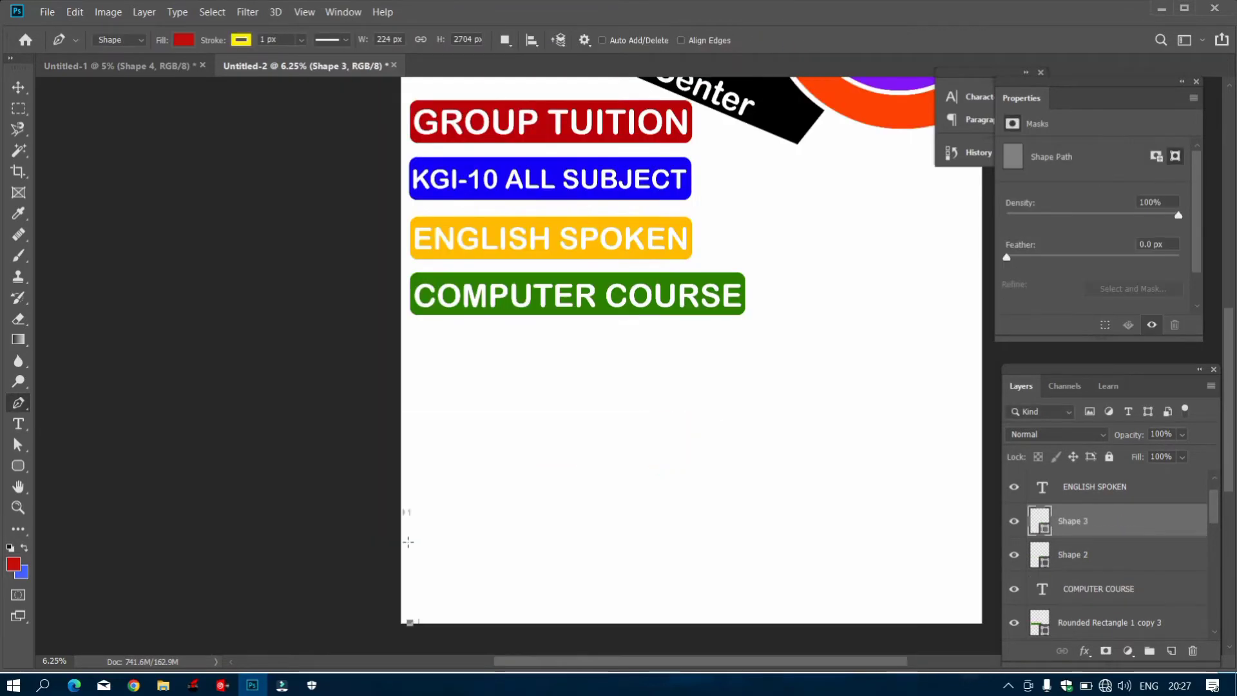
Draw a red zigzag footer shape across the page's lower edge with the Pen tool, with one valley and one tall peak.
{"action": "left_click", "coordinate": [406, 511]}
{"action": "key", "text": "ctrl+z"}
{"action": "left_click", "coordinate": [406, 511]}
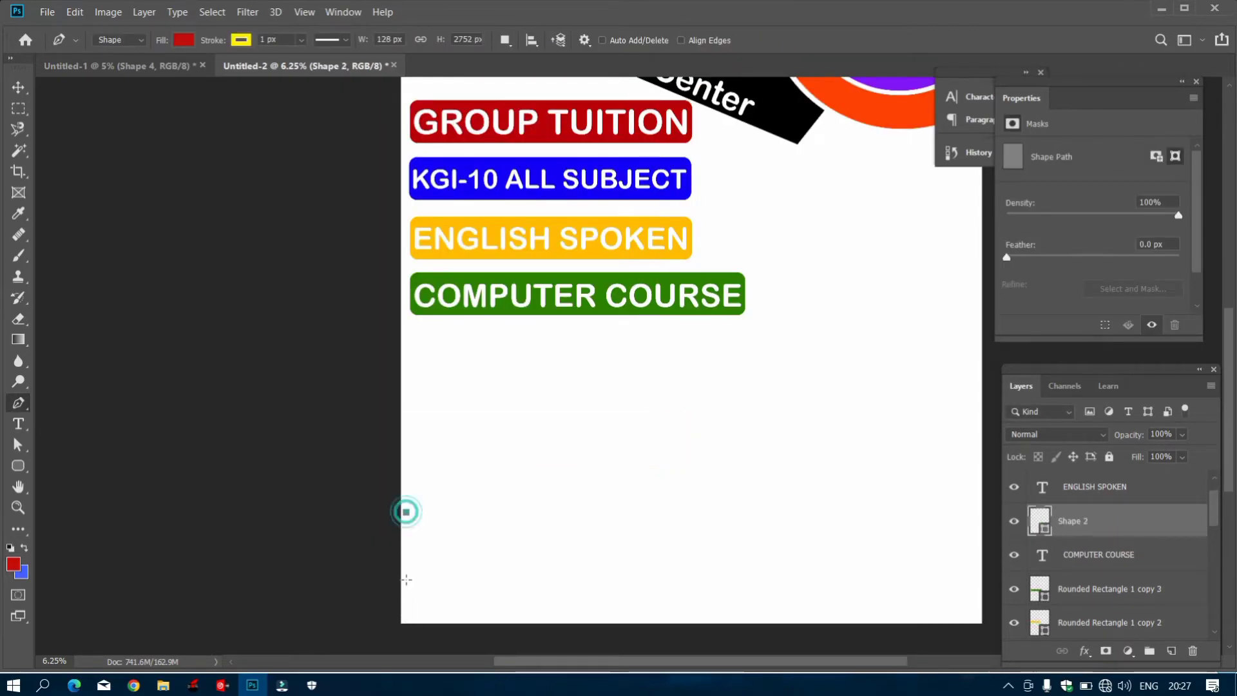
{"action": "left_click", "coordinate": [406, 622]}
{"action": "left_click", "coordinate": [979, 620]}
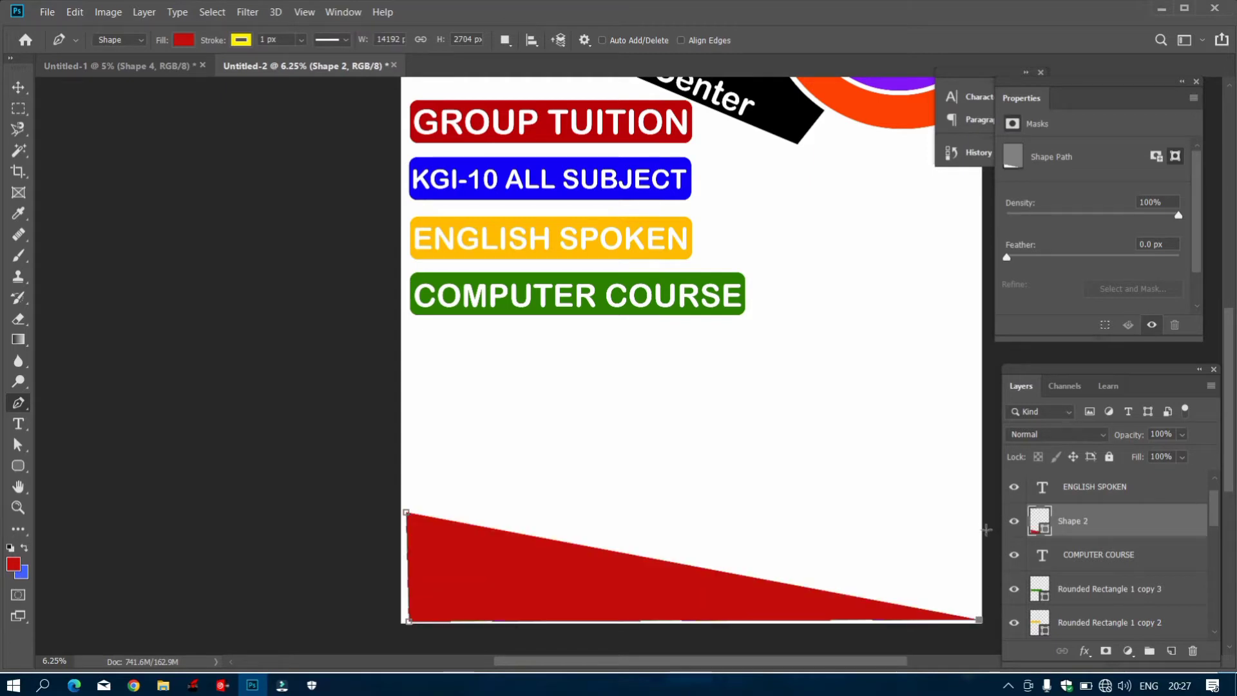
{"action": "left_click", "coordinate": [969, 547]}
{"action": "left_click", "coordinate": [841, 448]}
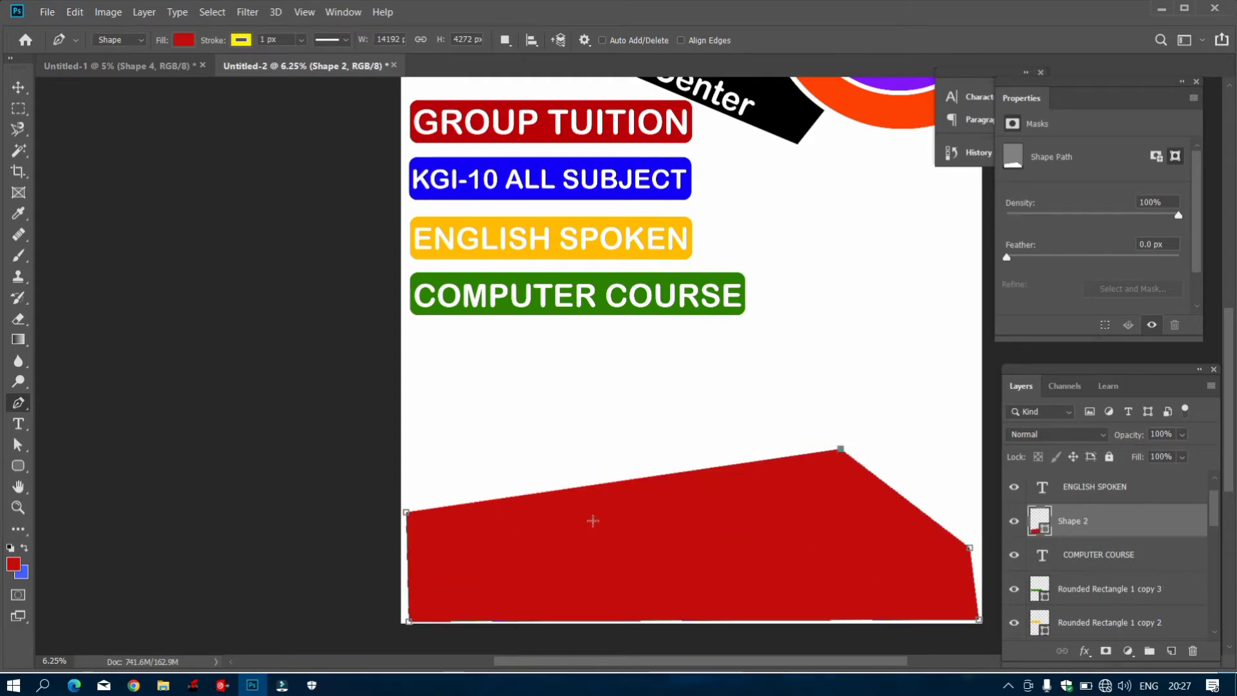
{"action": "left_click", "coordinate": [529, 566]}
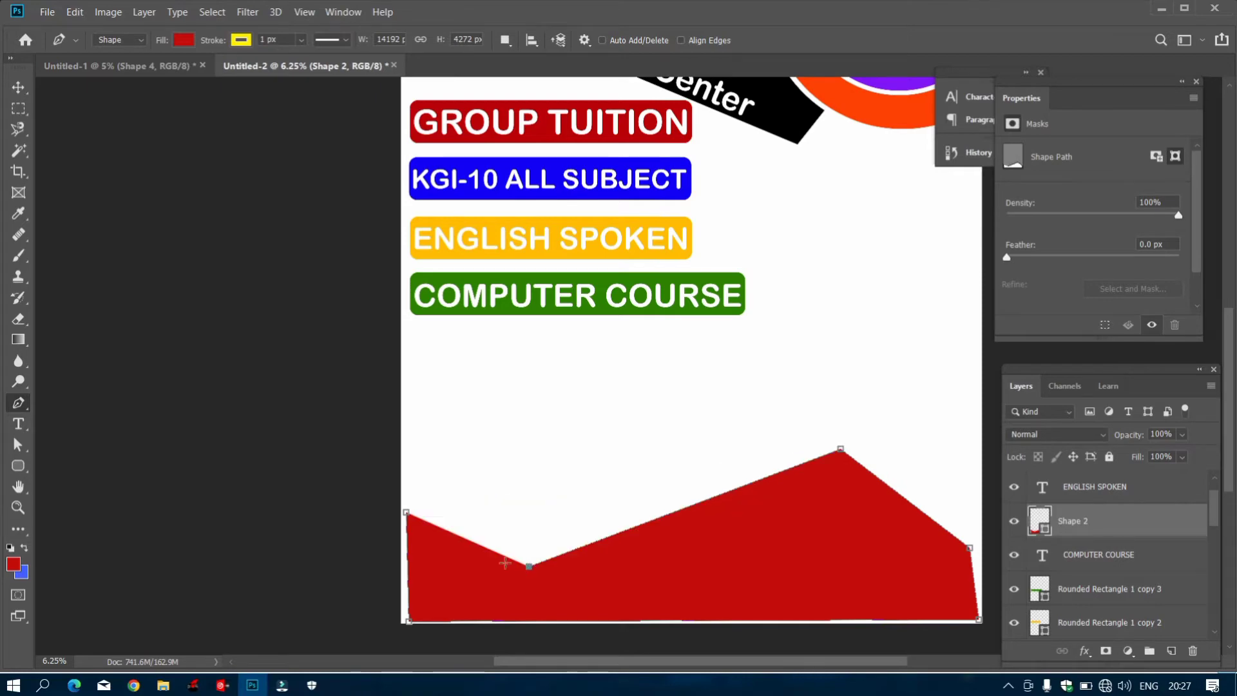
Reposition the footer shape's anchor points, raising its left corner, valley, peak and right shoulder to make it about 5312 px high.
{"action": "left_click_drag", "start_coordinate": [409, 515], "coordinate": [403, 507]}
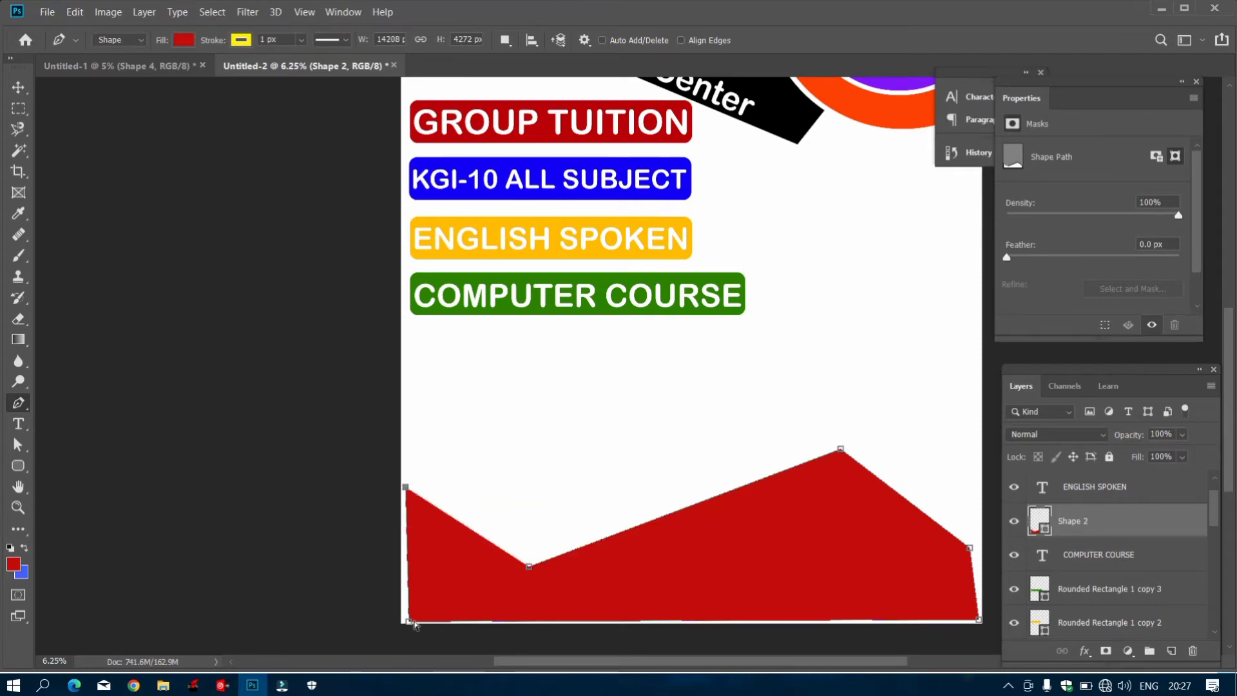
{"action": "left_click_drag", "start_coordinate": [414, 624], "coordinate": [409, 604]}
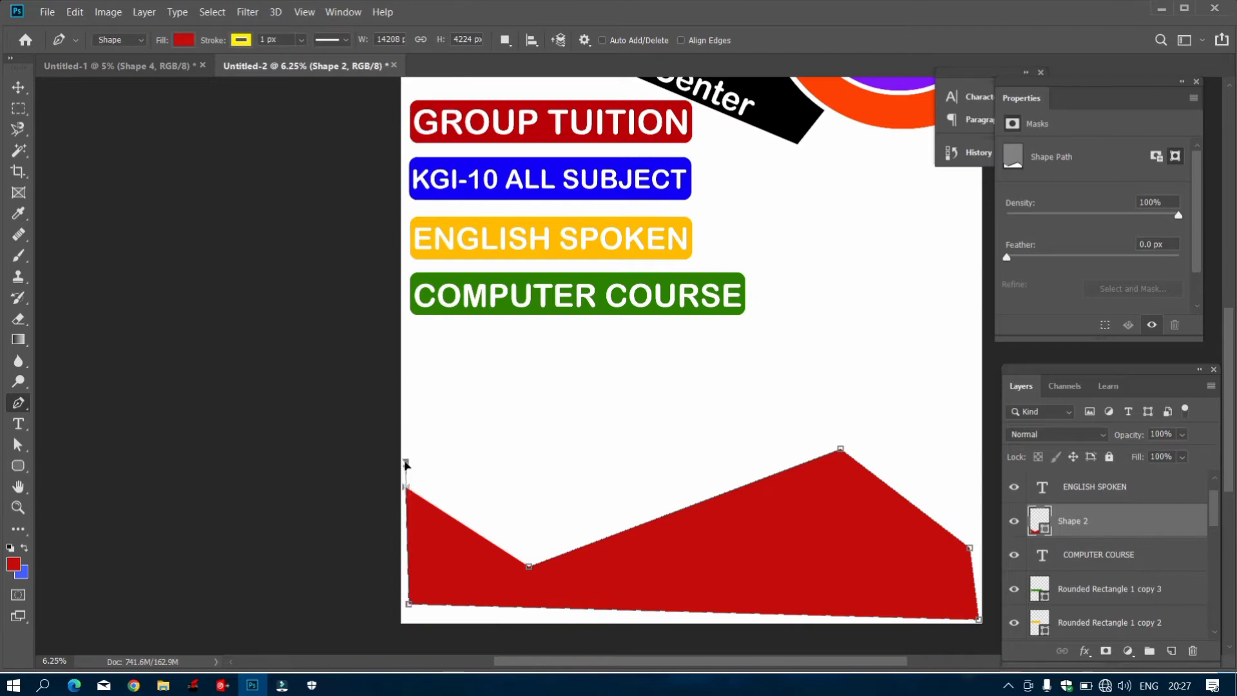
{"action": "left_click_drag", "start_coordinate": [404, 461], "coordinate": [405, 460]}
{"action": "left_click_drag", "start_coordinate": [528, 565], "coordinate": [520, 543]}
{"action": "left_click_drag", "start_coordinate": [840, 448], "coordinate": [797, 405]}
{"action": "left_click_drag", "start_coordinate": [969, 547], "coordinate": [982, 513]}
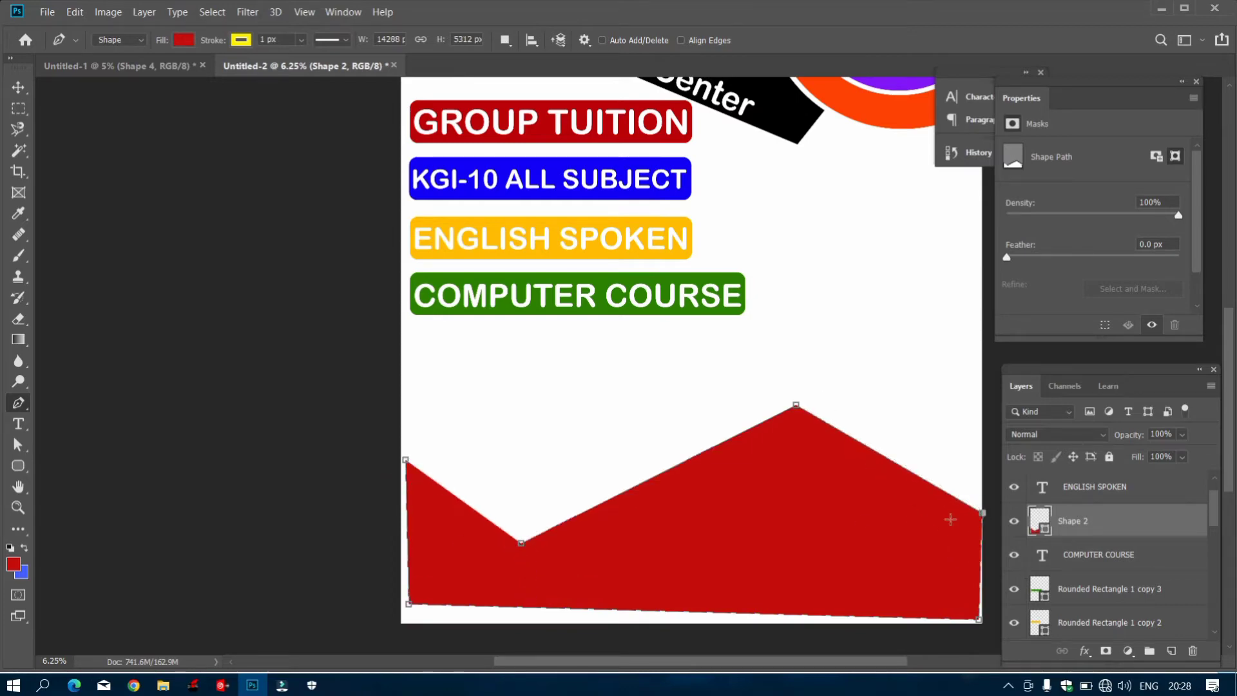
Stretch the red footer shape to about 107% in width and height so it extends past the page's sides and lower edge.
{"action": "left_click", "coordinate": [18, 444]}
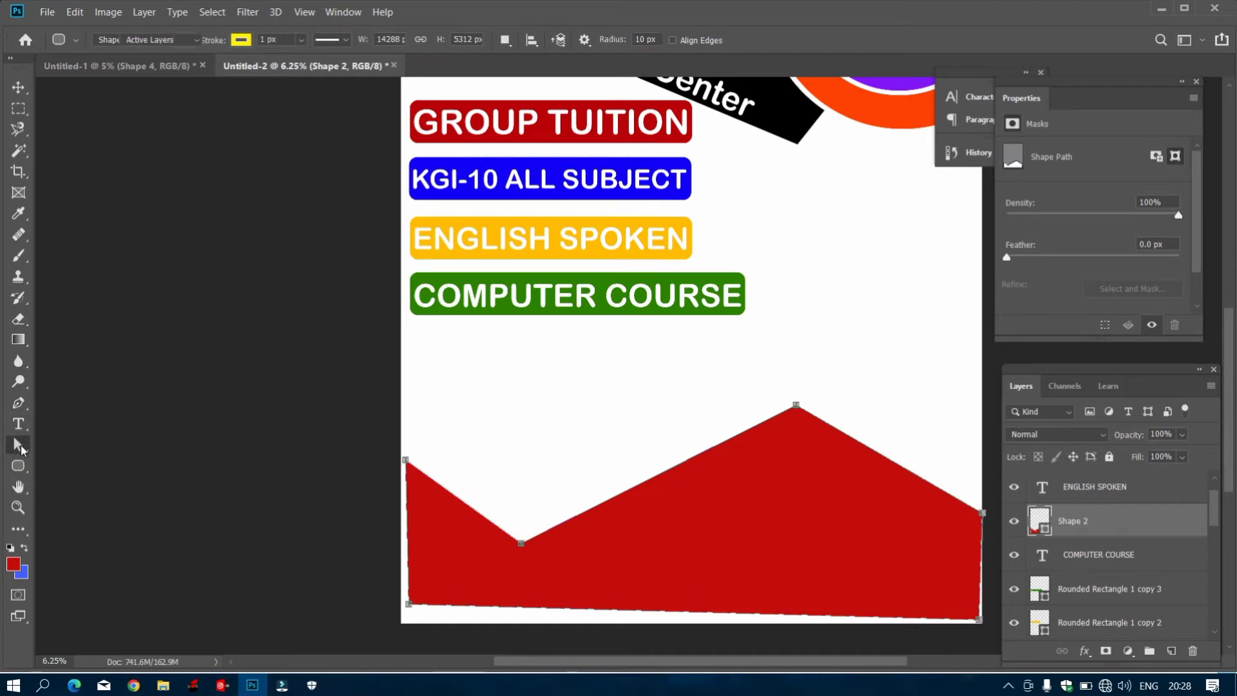
{"action": "key", "text": "ctrl+t"}
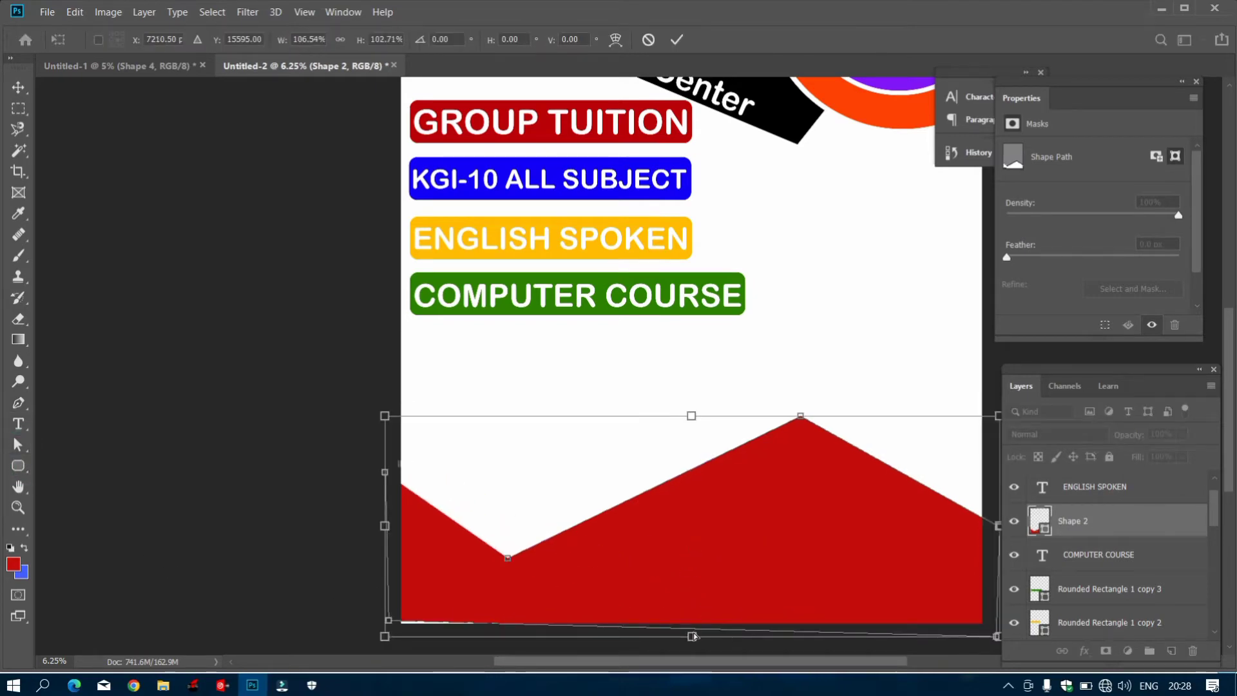
{"action": "left_click_drag", "start_coordinate": [691, 637], "coordinate": [692, 645]}
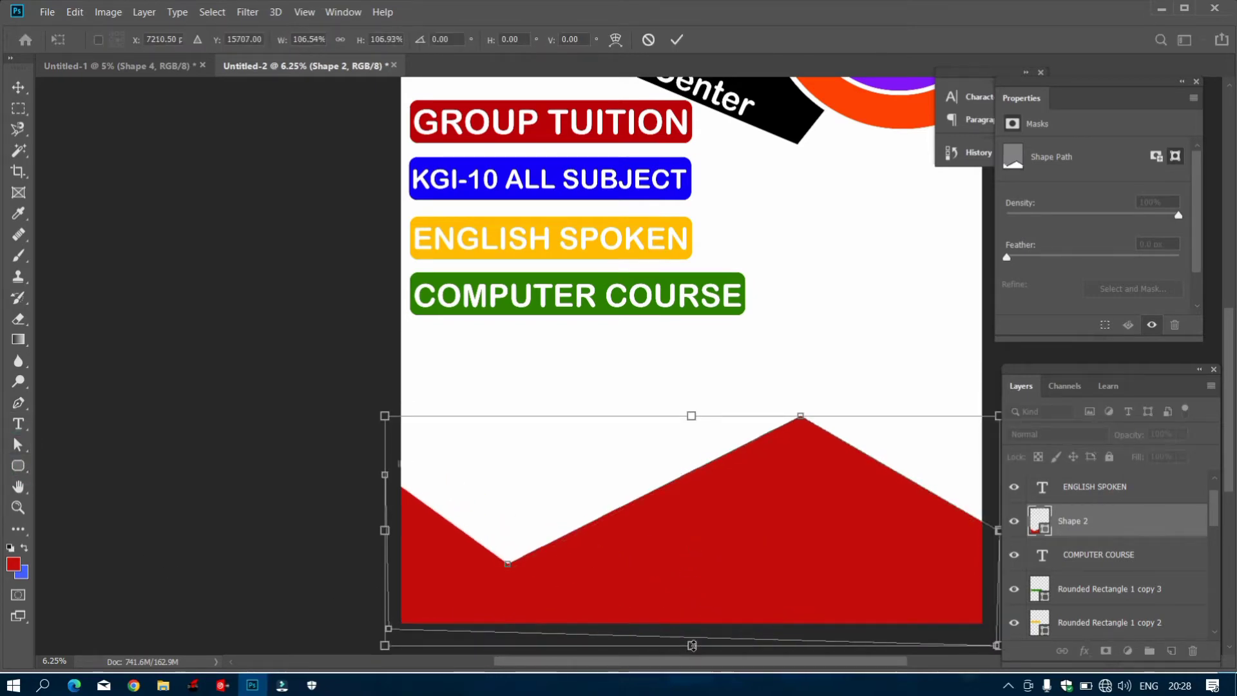
Commit the footer shape's transformation and change its fill to black.
{"action": "double_click", "coordinate": [1036, 520]}
{"action": "left_click", "coordinate": [817, 370]}
{"action": "left_click", "coordinate": [697, 418]}
{"action": "left_click", "coordinate": [1088, 205]}
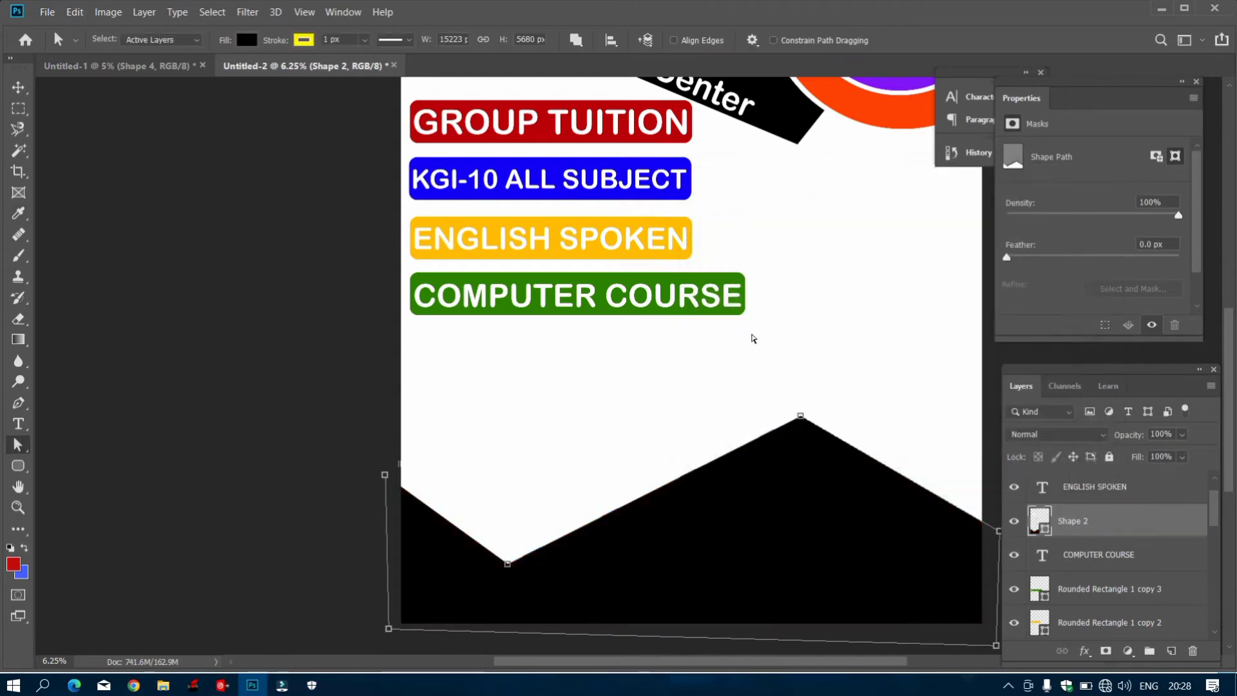
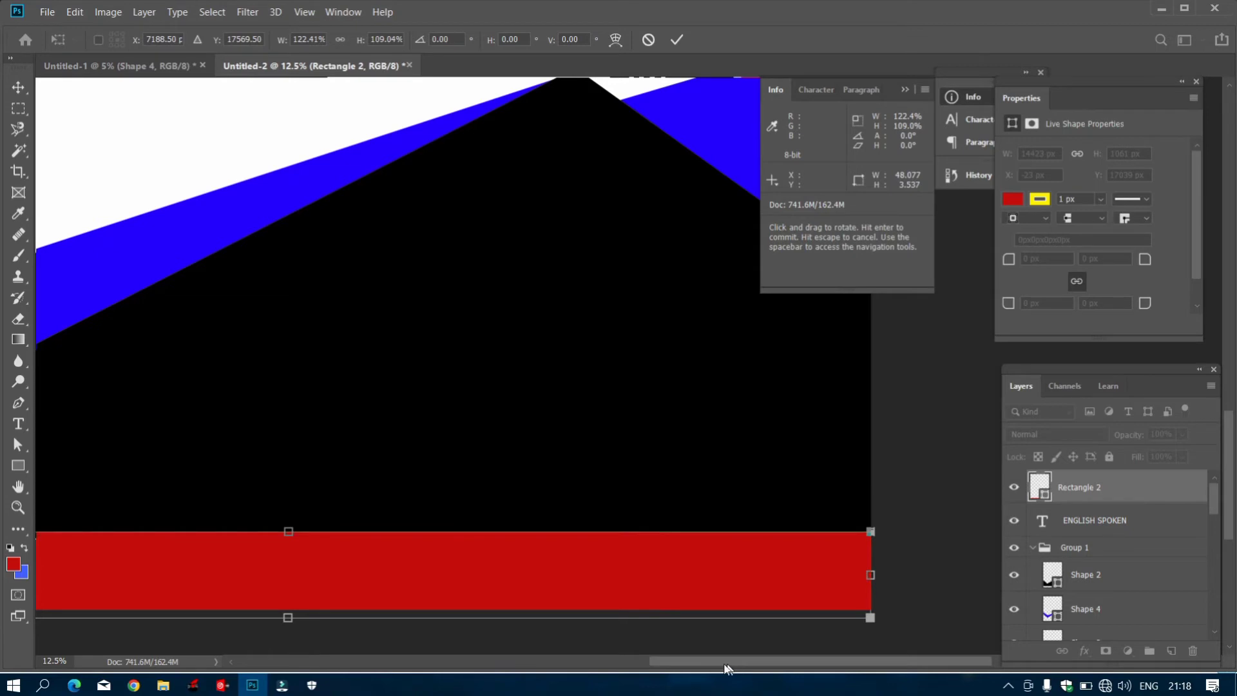
{"action": "left_click_drag", "start_coordinate": [728, 668], "coordinate": [575, 671]}
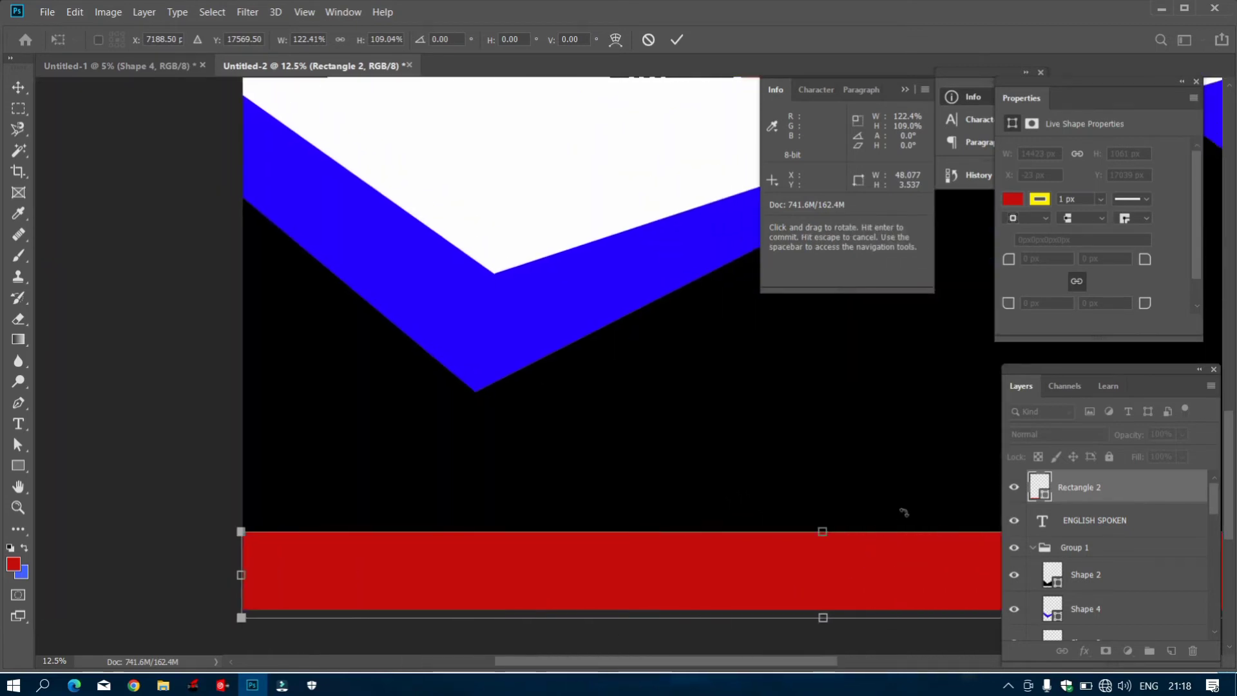
Commit the footer strip's transformation and change its fill to a bright, fully saturated red.
{"action": "double_click", "coordinate": [1037, 489]}
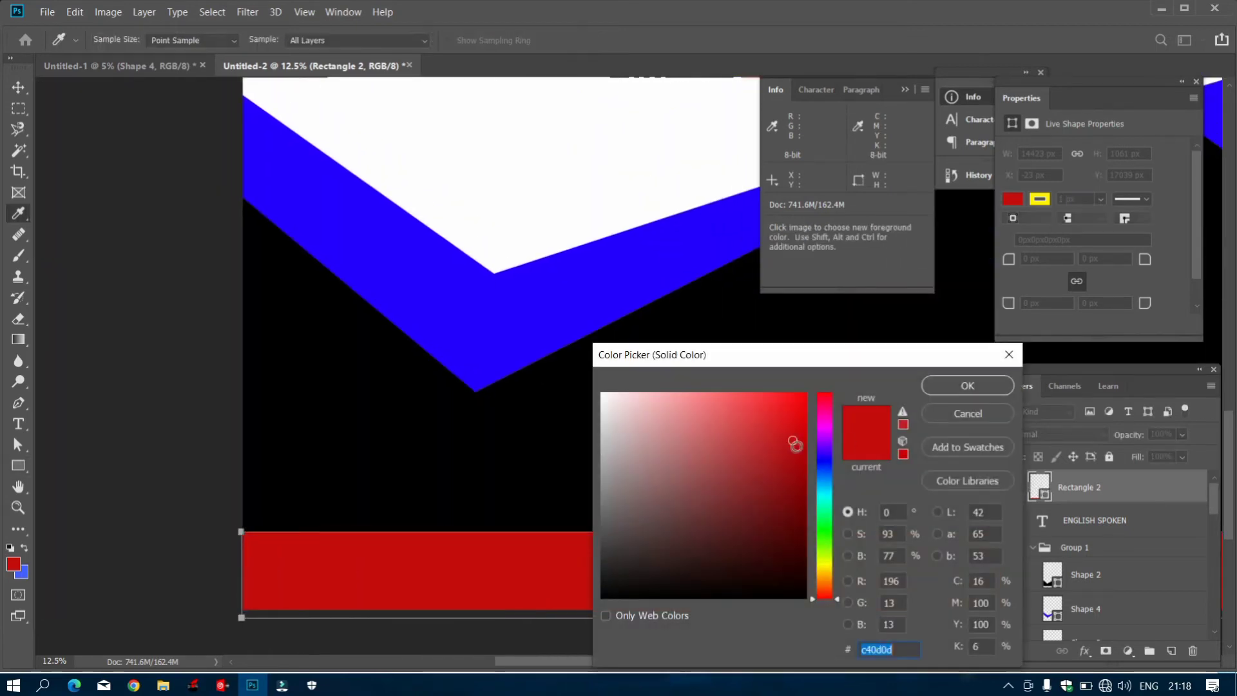
{"action": "mouse_move", "coordinate": [817, 468]}
{"action": "left_mouse_down"}
{"action": "mouse_move", "coordinate": [818, 405]}
{"action": "mouse_move", "coordinate": [803, 448]}
{"action": "left_mouse_up"}
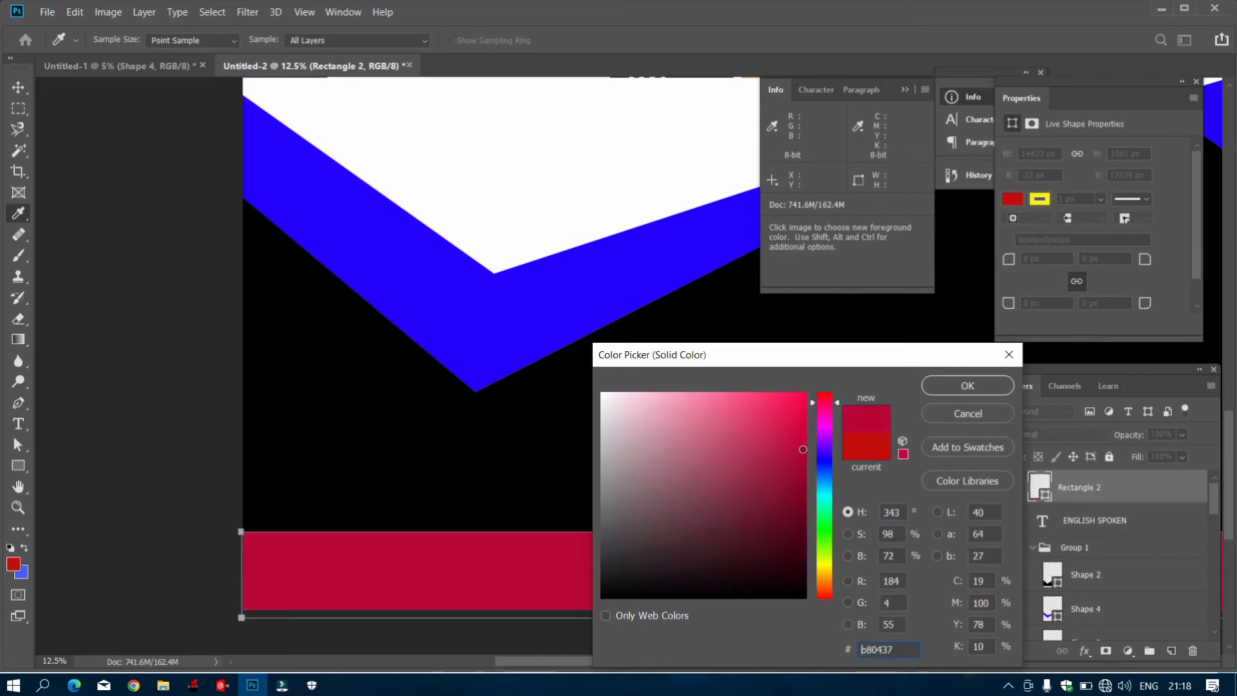
{"action": "left_click_drag", "start_coordinate": [830, 391], "coordinate": [830, 389]}
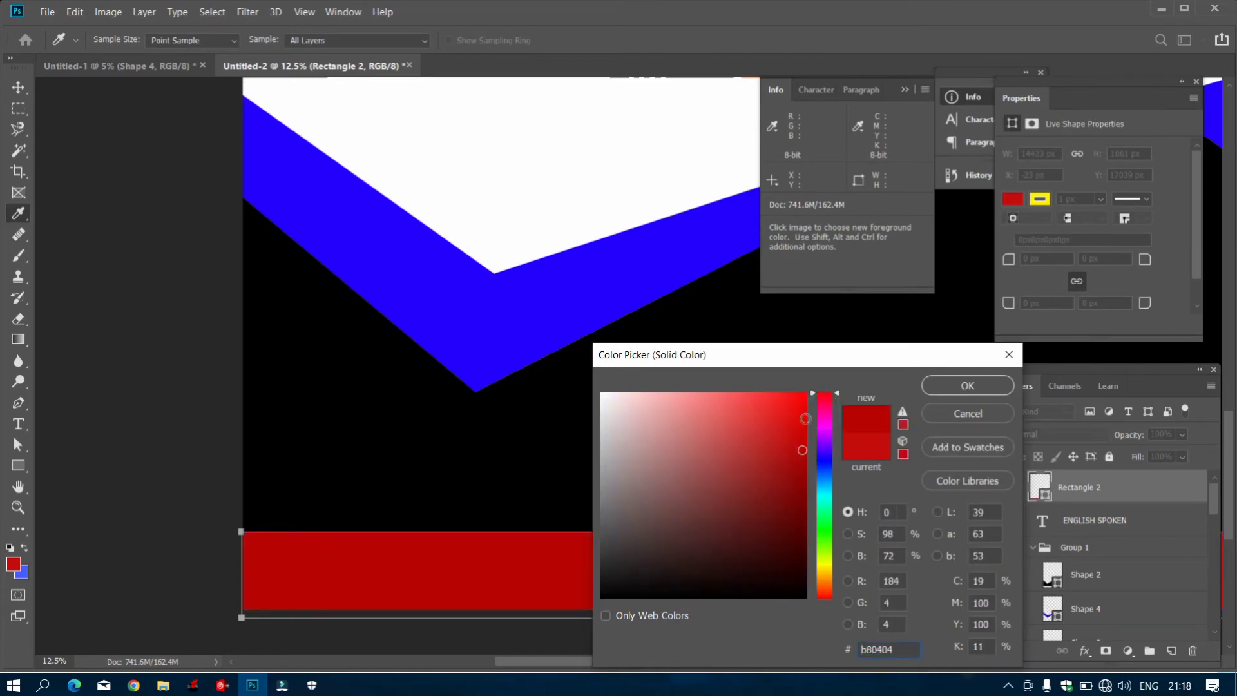
{"action": "mouse_move", "coordinate": [800, 429]}
{"action": "left_mouse_down"}
{"action": "mouse_move", "coordinate": [800, 444]}
{"action": "mouse_move", "coordinate": [801, 389]}
{"action": "left_mouse_up"}
{"action": "left_click", "coordinate": [953, 390]}
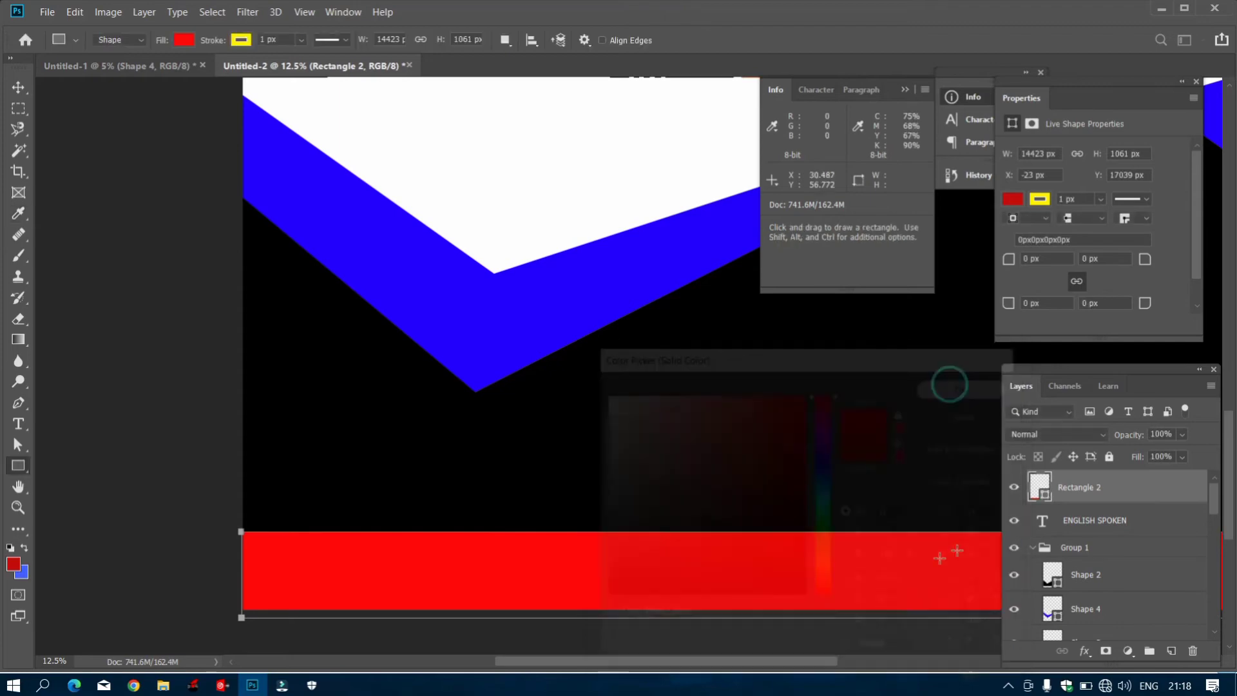
Add a white Arial Rounded MT Bold text line on the red strip reading "Address :" followed by the coaching center's address.
{"action": "left_click_drag", "start_coordinate": [767, 672], "coordinate": [788, 662]}
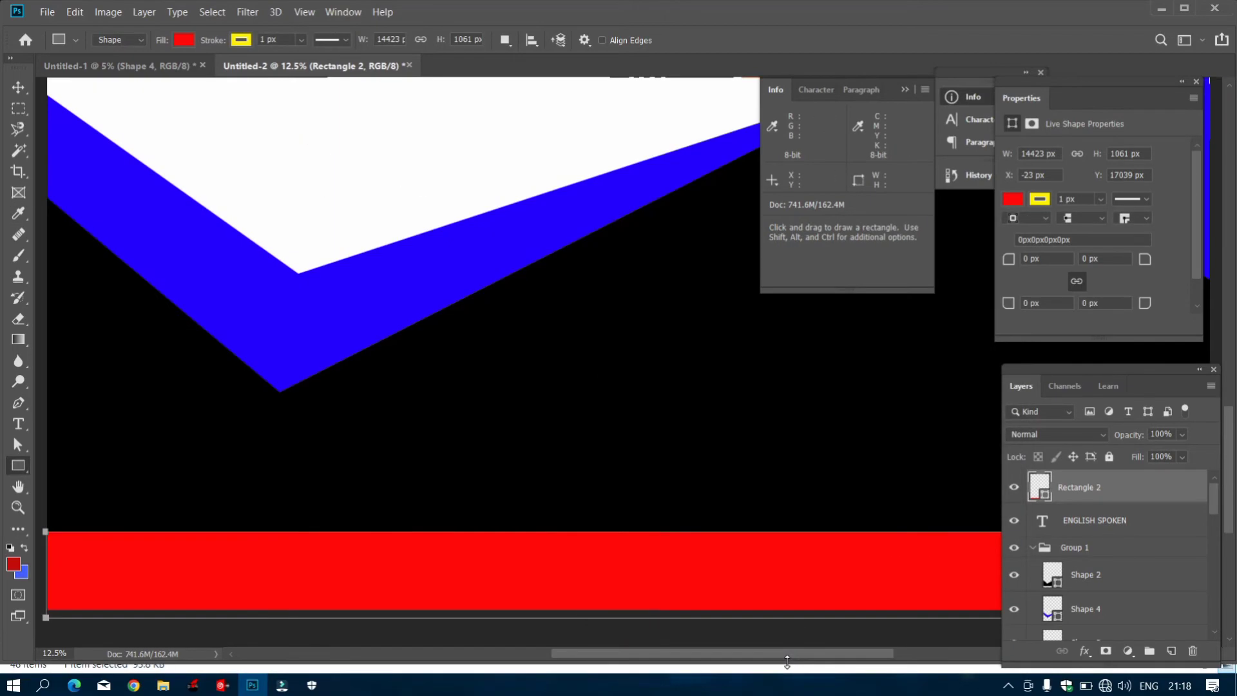
{"action": "key", "text": "ctrl+minus"}
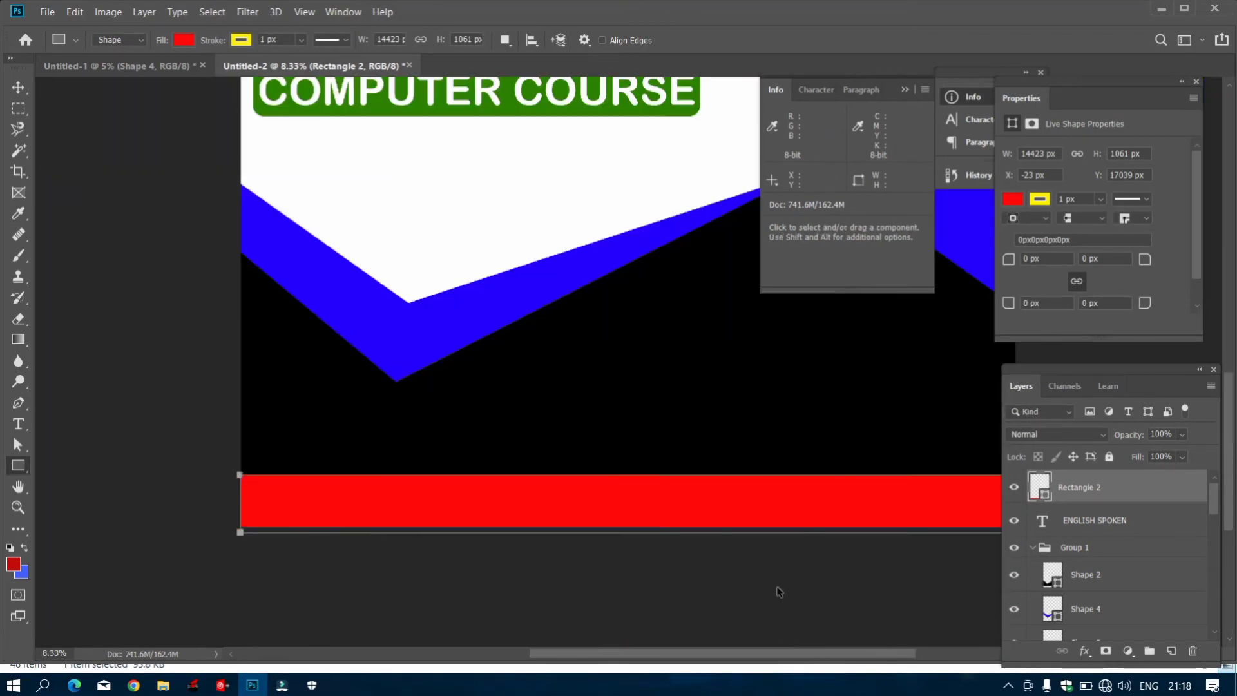
{"action": "key", "text": "ctrl+minus"}
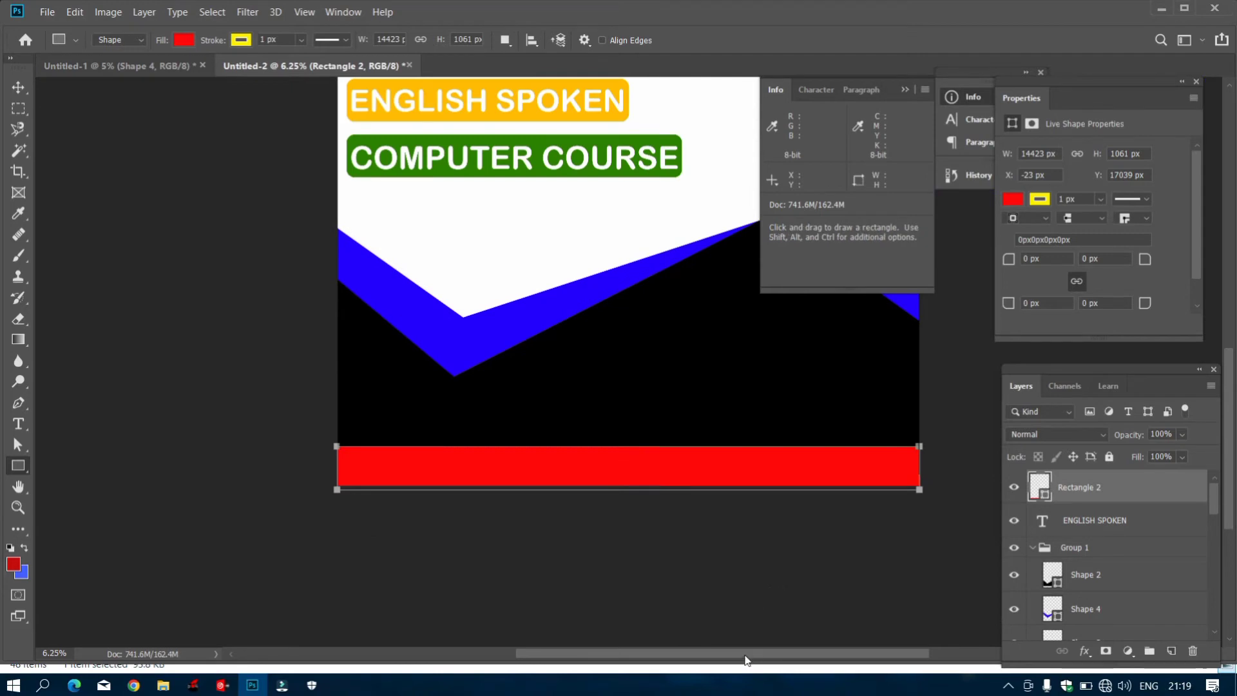
{"action": "scroll", "coordinate": [745, 656], "scroll_direction": "right", "scroll_amount": 3}
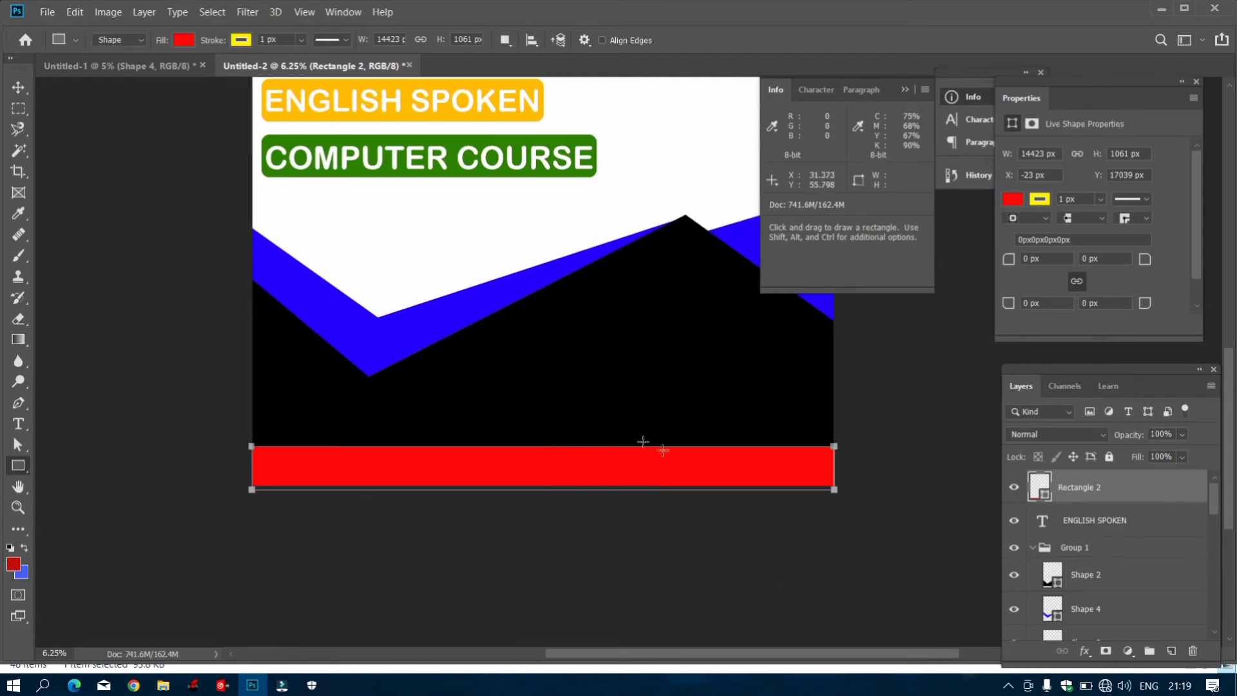
{"action": "scroll", "coordinate": [816, 513], "scroll_direction": "up", "scroll_amount": 1}
{"action": "left_click", "coordinate": [18, 424]}
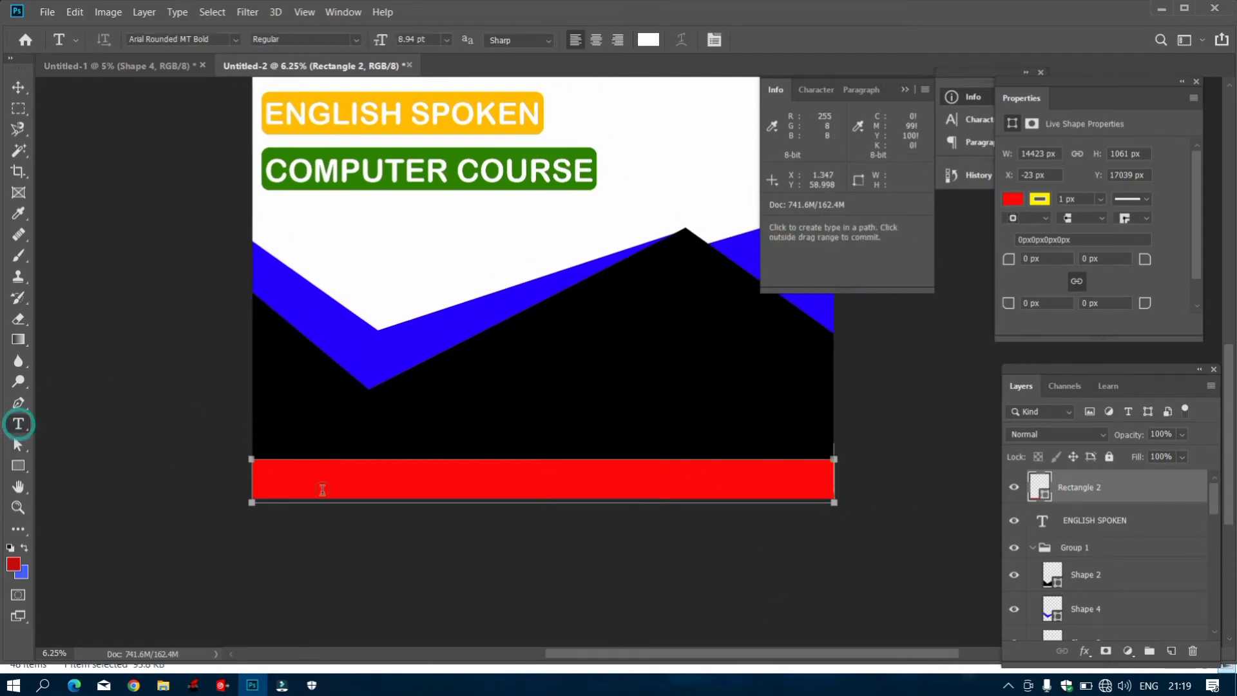
{"action": "left_click", "coordinate": [298, 444]}
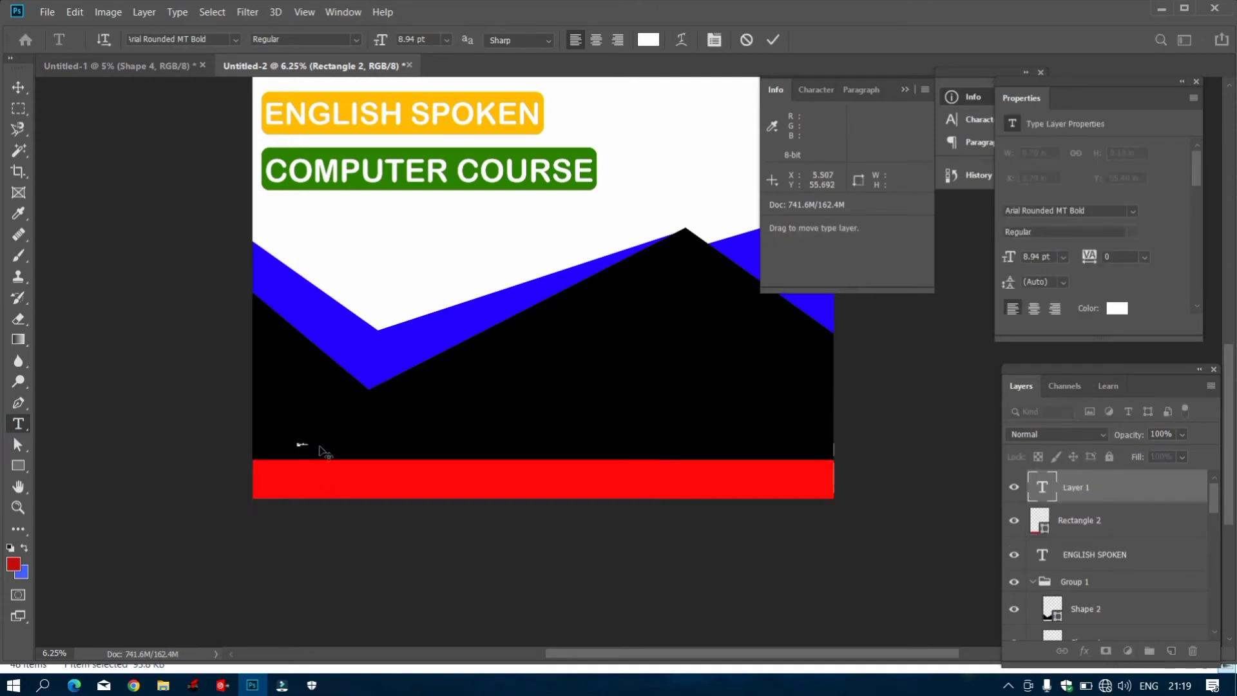
{"action": "left_click_drag", "start_coordinate": [315, 446], "coordinate": [538, 518]}
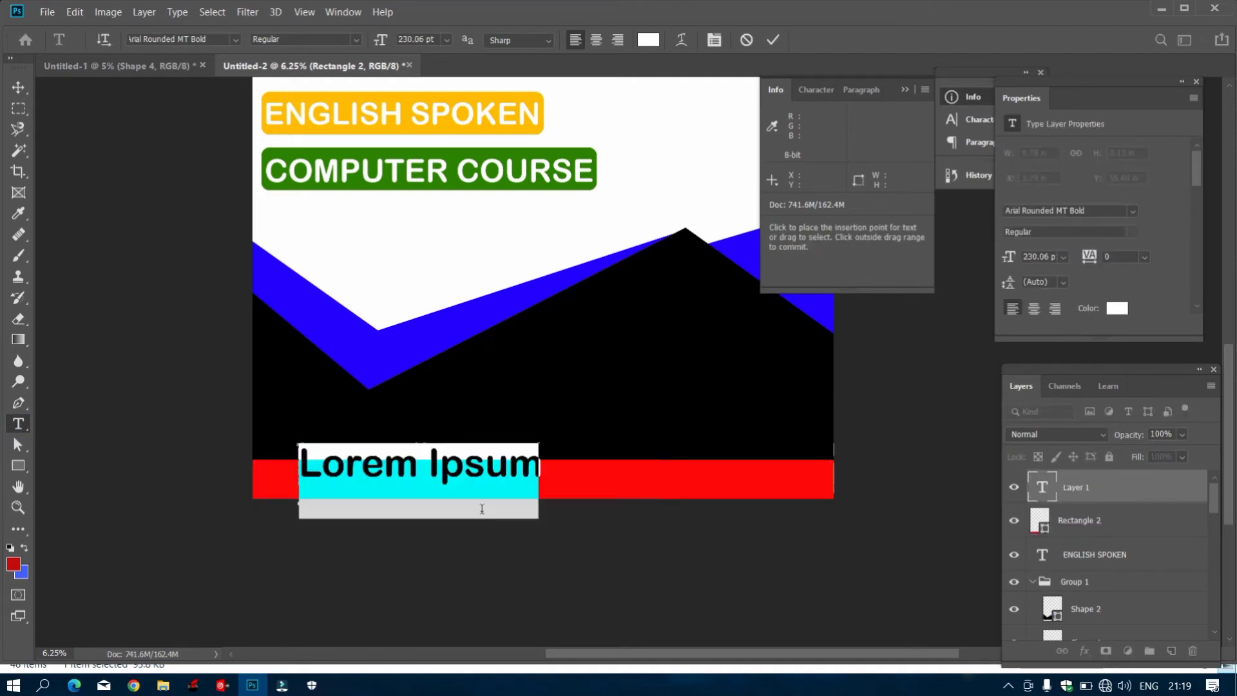
{"action": "key", "text": "BackSpace"}
{"action": "type", "text": "A"}
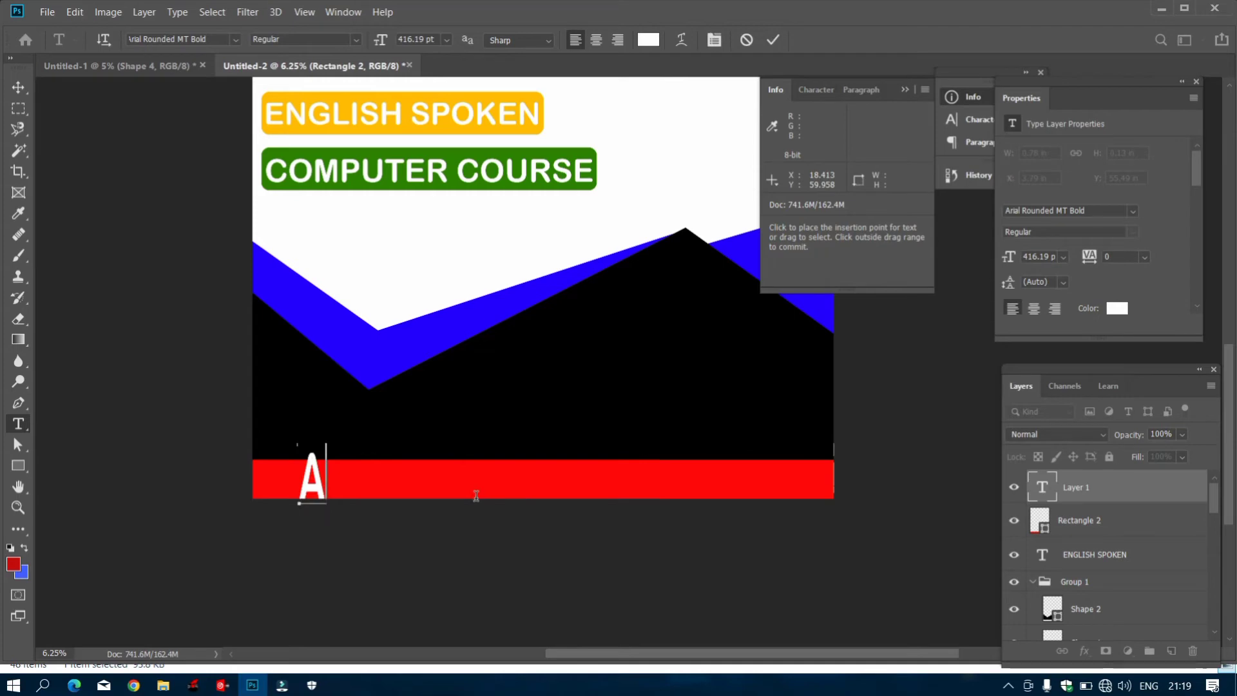
{"action": "type", "text": "dd"}
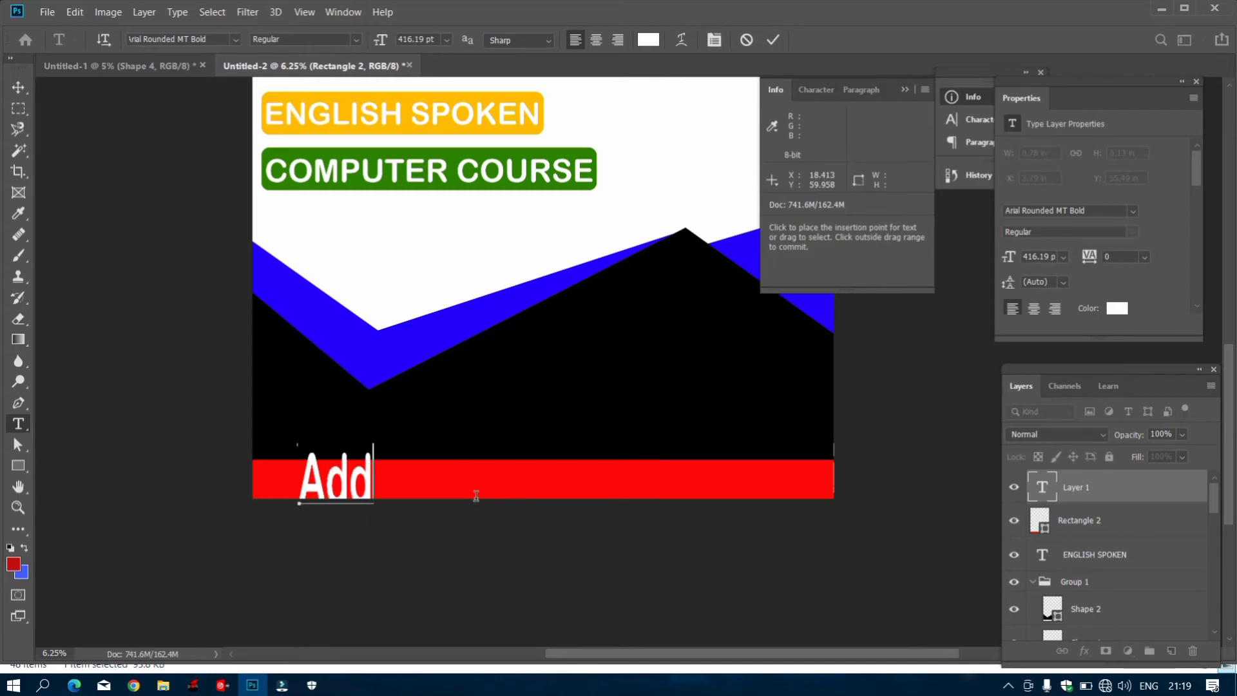
{"action": "type", "text": "ress : M"}
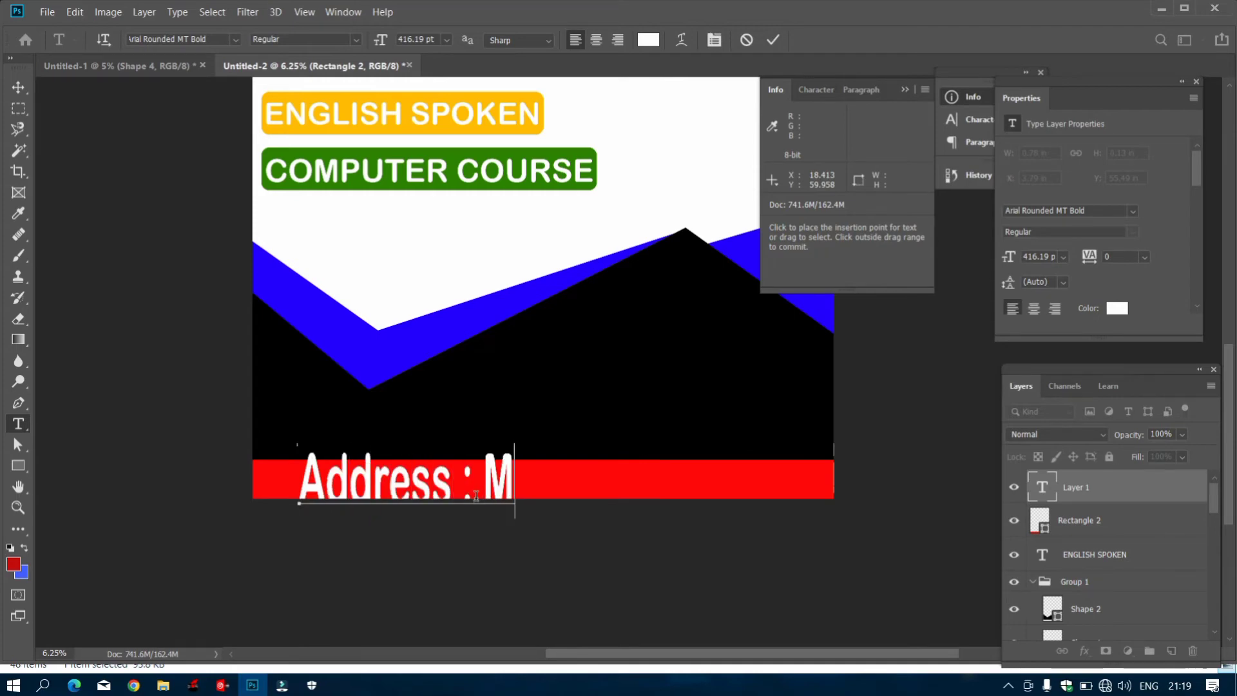
{"action": "type", "text": "ANGLA BILA"}
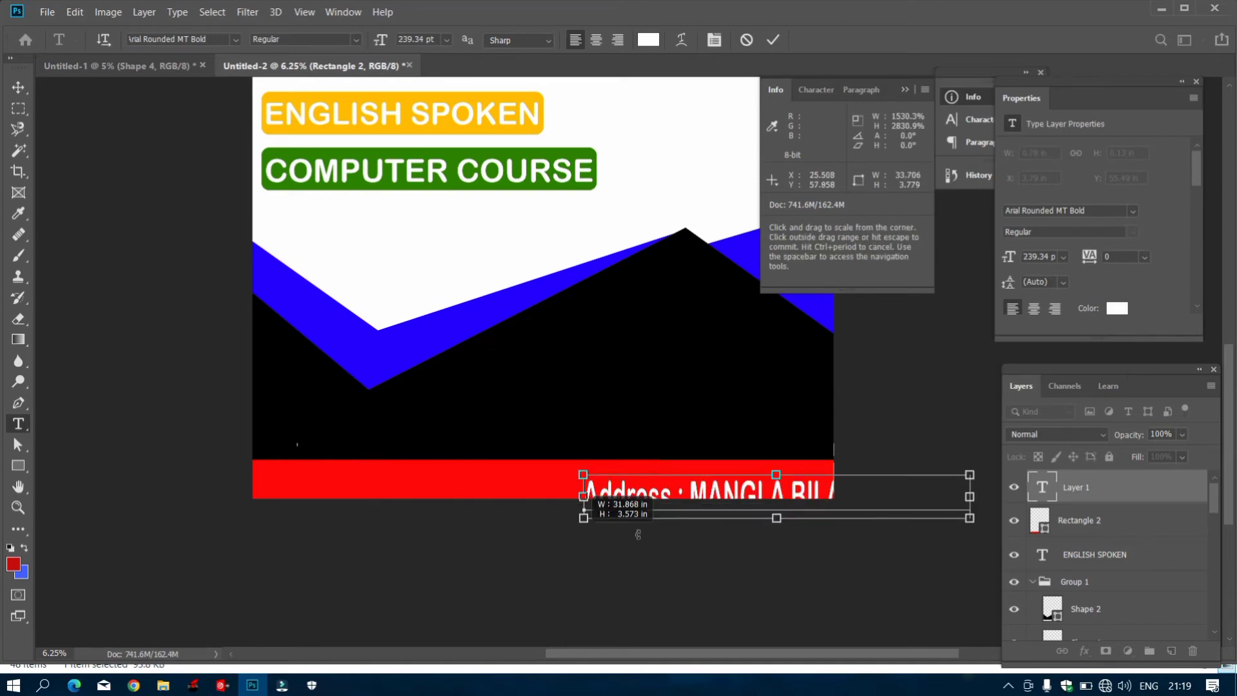
Move the address line to the start of the red strip and stretch it across almost the strip's full width.
{"action": "left_click_drag", "start_coordinate": [638, 534], "coordinate": [638, 534]}
{"action": "left_click_drag", "start_coordinate": [691, 492], "coordinate": [375, 475]}
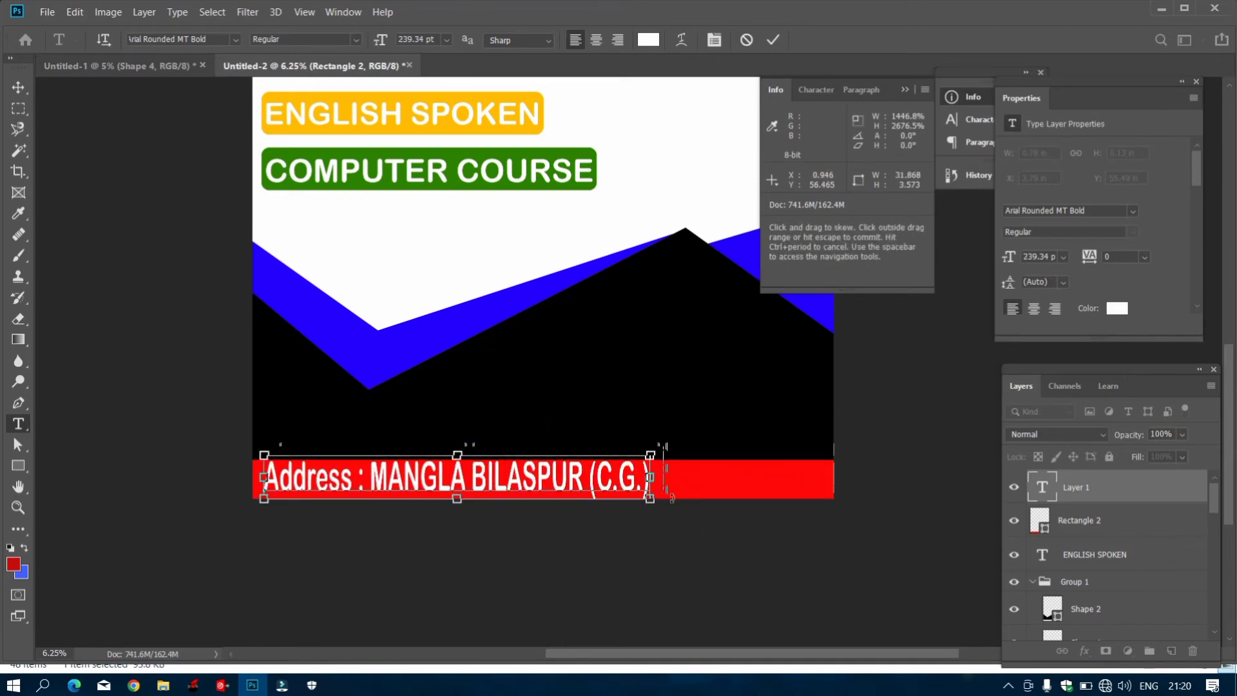
{"action": "left_click_drag", "start_coordinate": [650, 498], "coordinate": [831, 493]}
Delete the space before the colon in the address line and commit the text.
{"action": "double_click", "coordinate": [564, 480]}
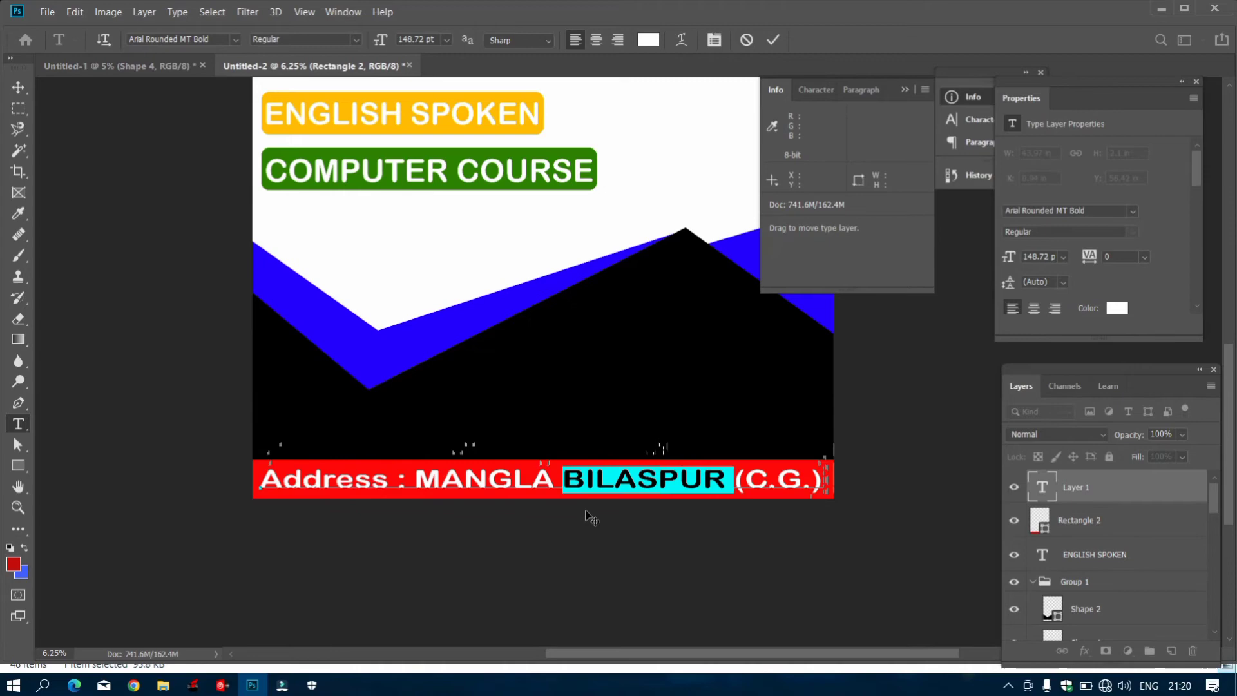
{"action": "left_click", "coordinate": [399, 482]}
{"action": "key", "text": "BackSpace"}
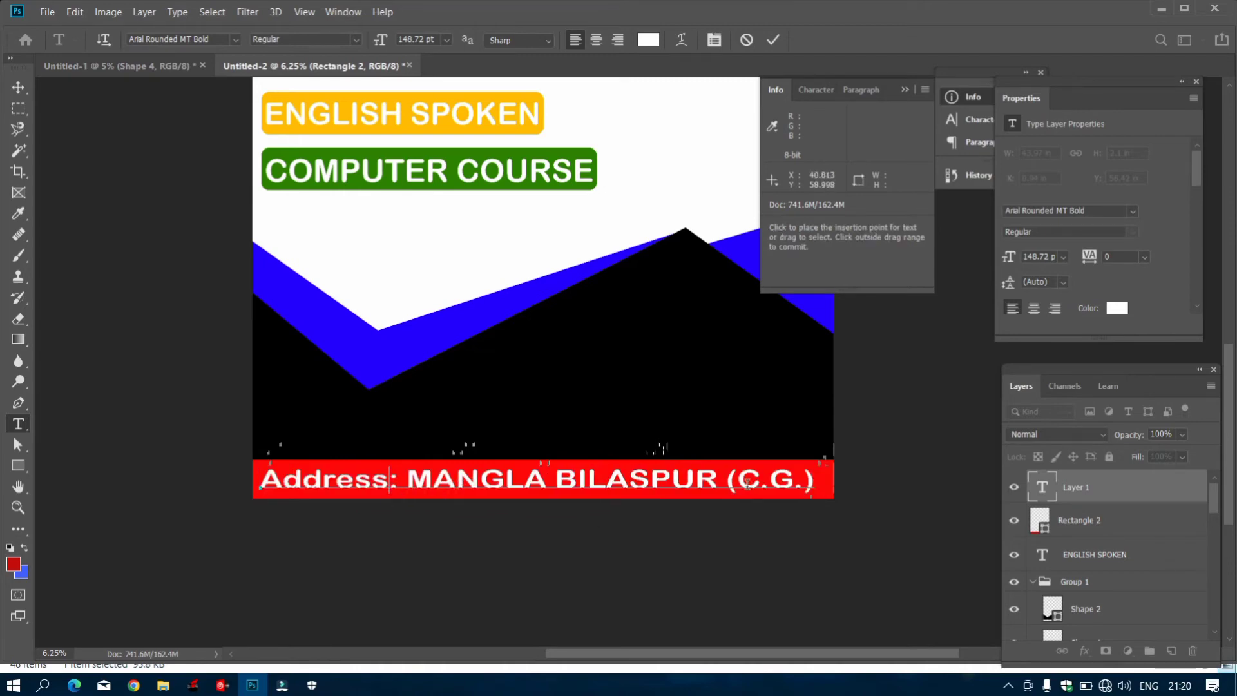
{"action": "left_click", "coordinate": [773, 39]}
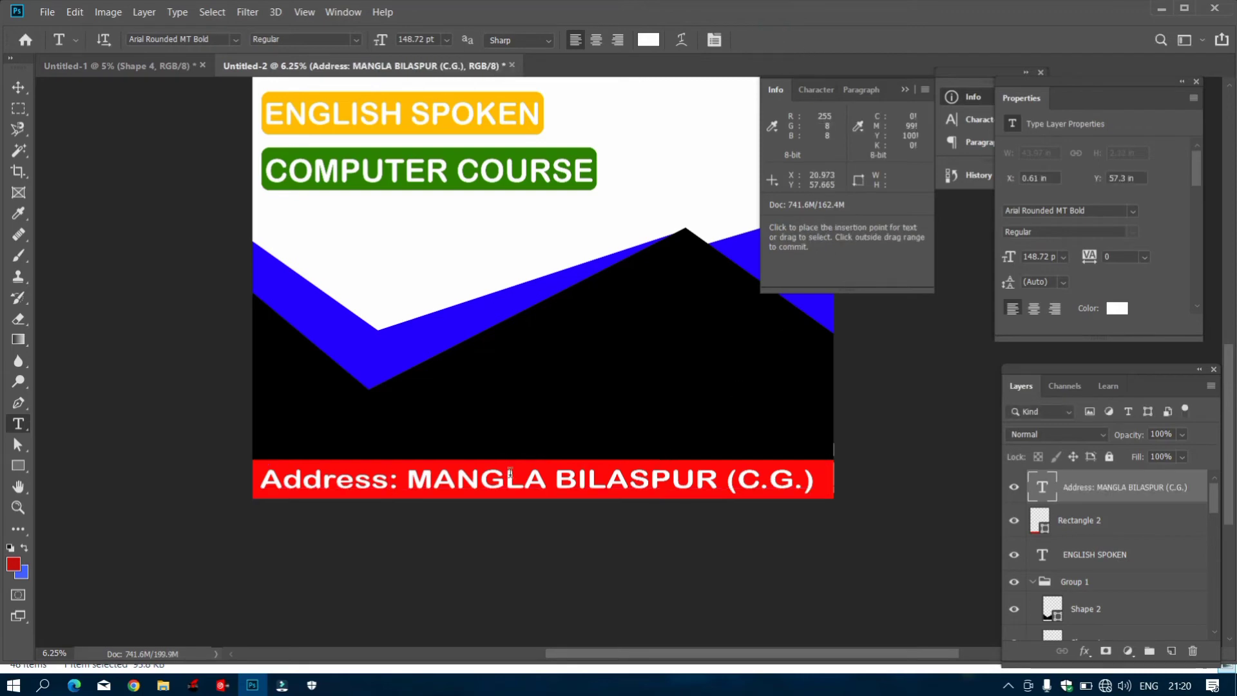
Add a new layer and draw a red ellipse about 3940 px wide and 3637 px high over the footer's valley.
{"action": "scroll", "coordinate": [576, 512], "scroll_direction": "up", "scroll_amount": 1}
{"action": "scroll", "coordinate": [576, 512], "scroll_direction": "up", "scroll_amount": 2}
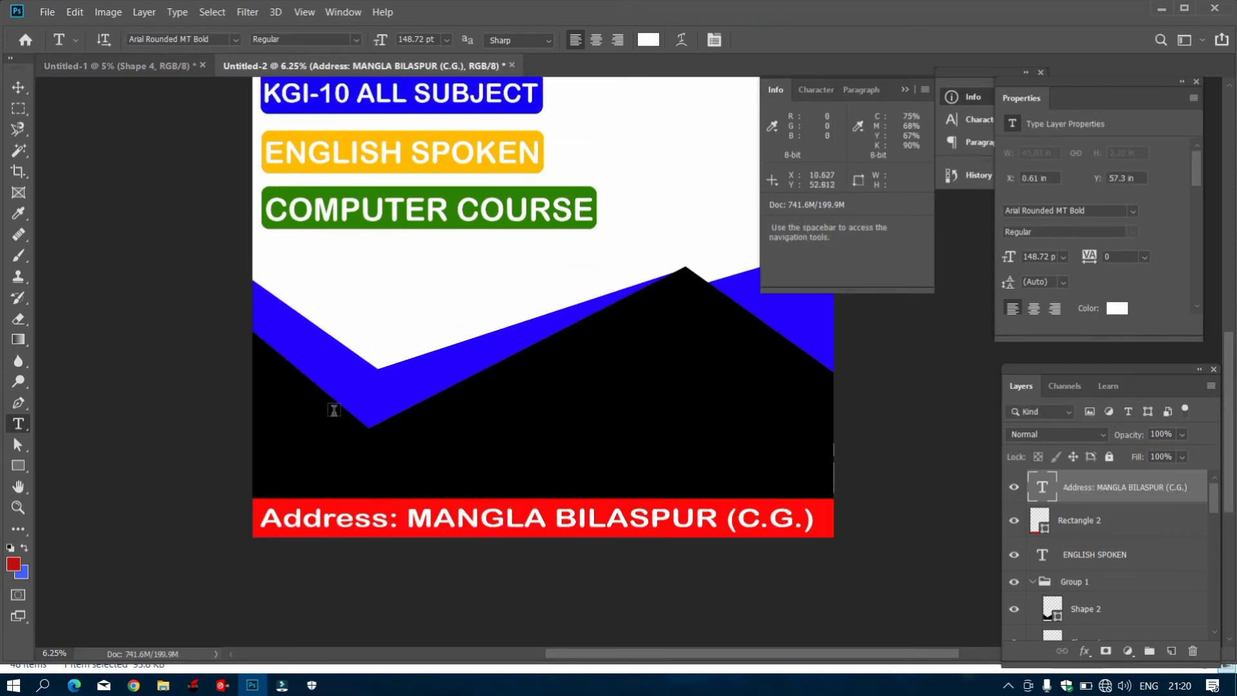
{"action": "left_click", "coordinate": [18, 465]}
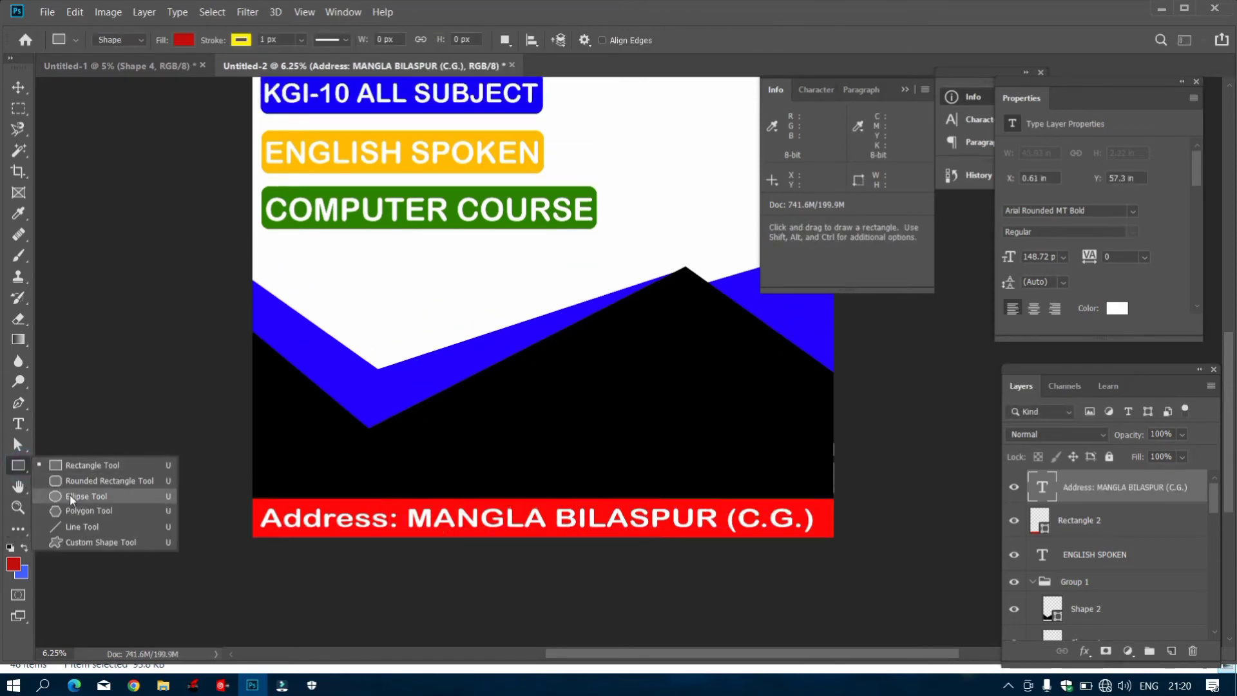
{"action": "left_click", "coordinate": [71, 498]}
{"action": "left_click", "coordinate": [1149, 650]}
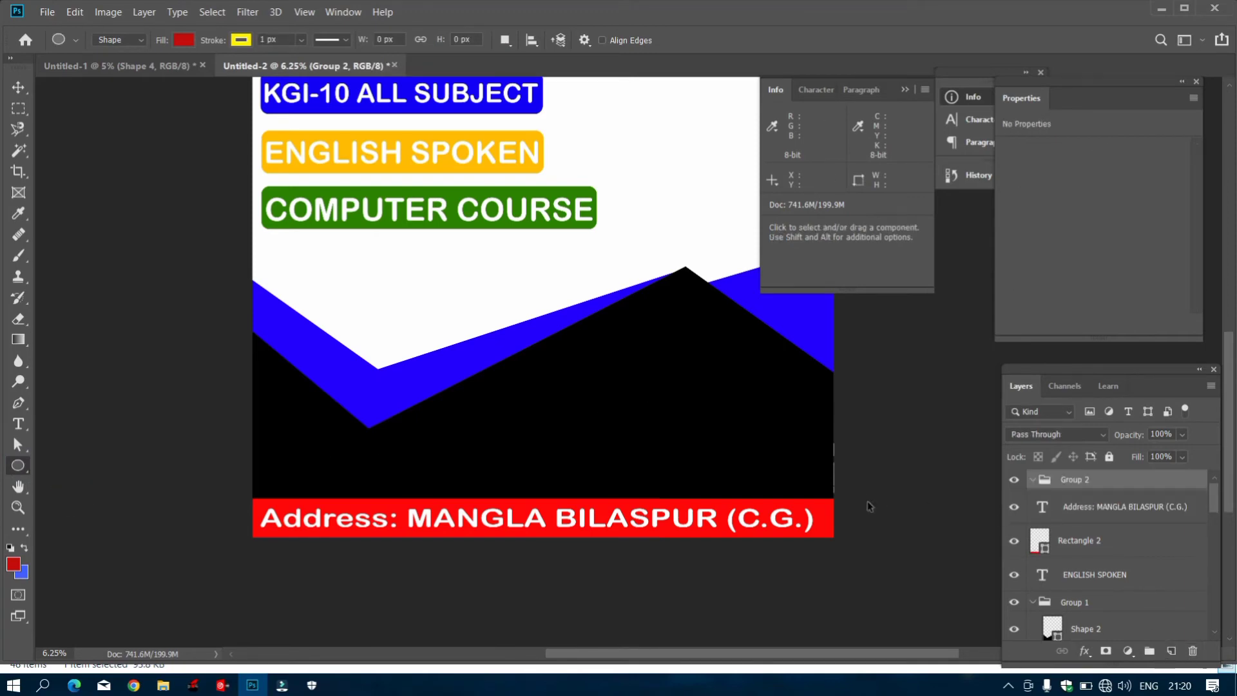
{"action": "key", "text": "ctrl+z"}
{"action": "left_click", "coordinate": [1178, 651]}
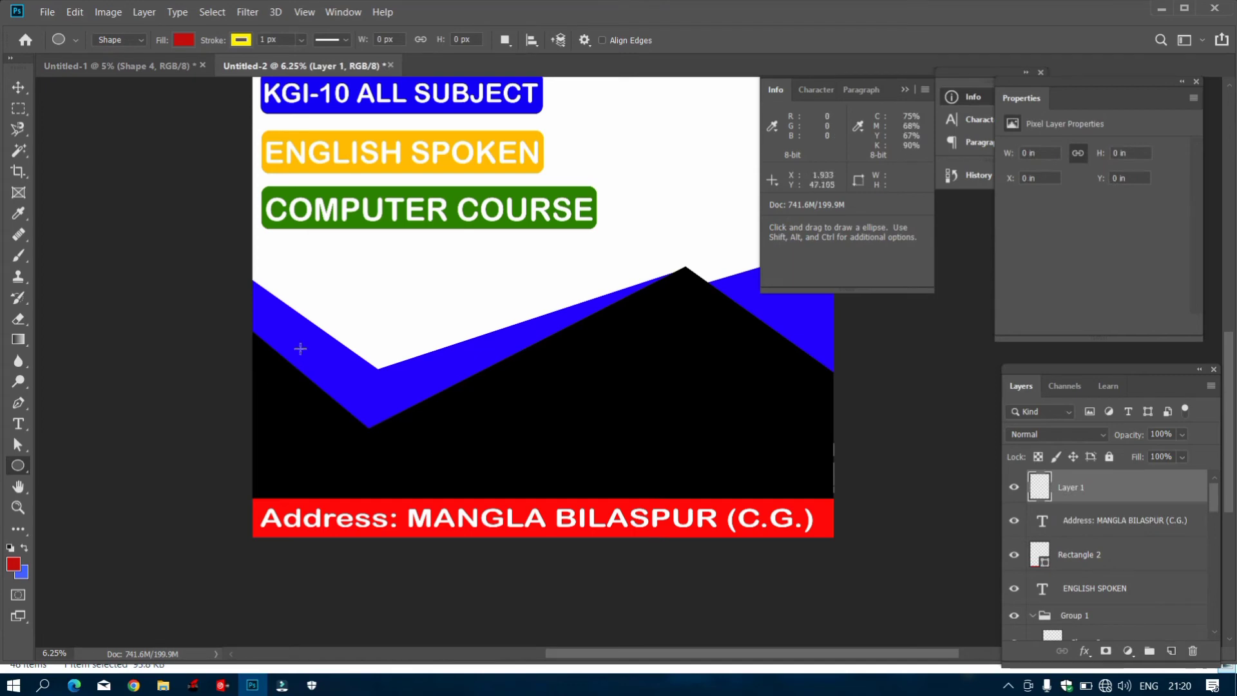
{"action": "left_click_drag", "start_coordinate": [303, 276], "coordinate": [461, 423]}
Shift the red ellipse slightly up and to the right over the valley, to about X 1524 px and Y 11187 px.
{"action": "left_click", "coordinate": [399, 350]}
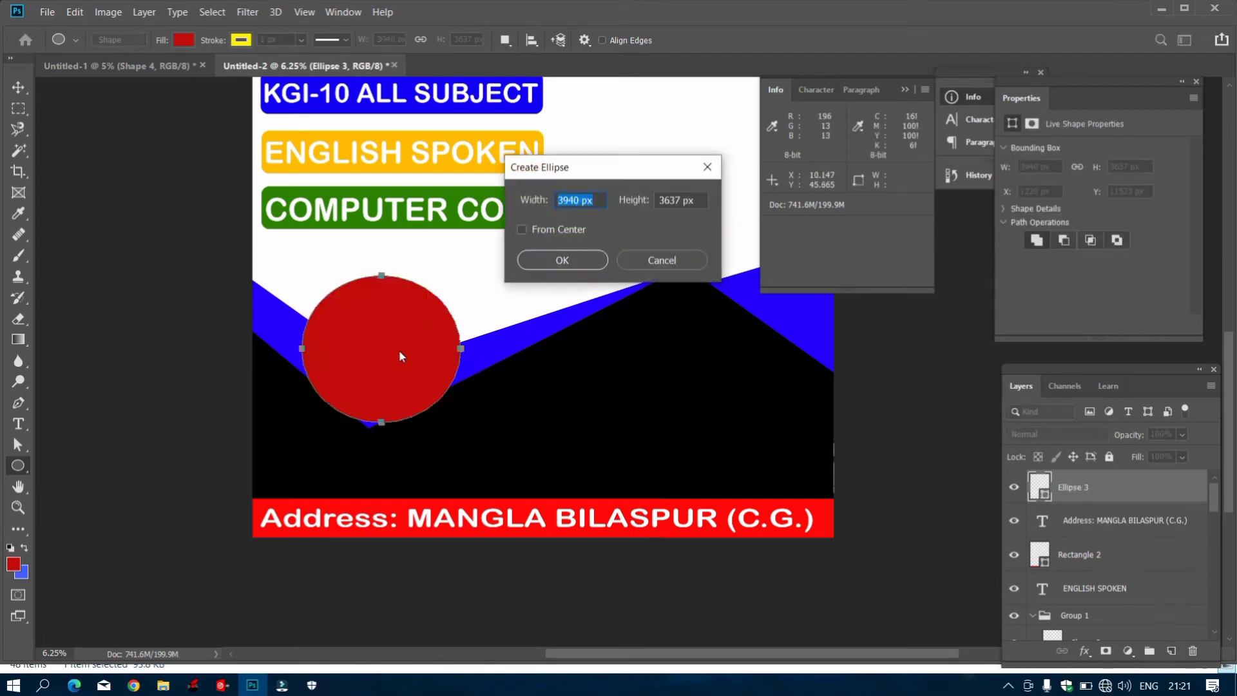
{"action": "left_click", "coordinate": [657, 257]}
{"action": "left_click_drag", "start_coordinate": [379, 354], "coordinate": [390, 339]}
{"action": "left_click", "coordinate": [999, 488]}
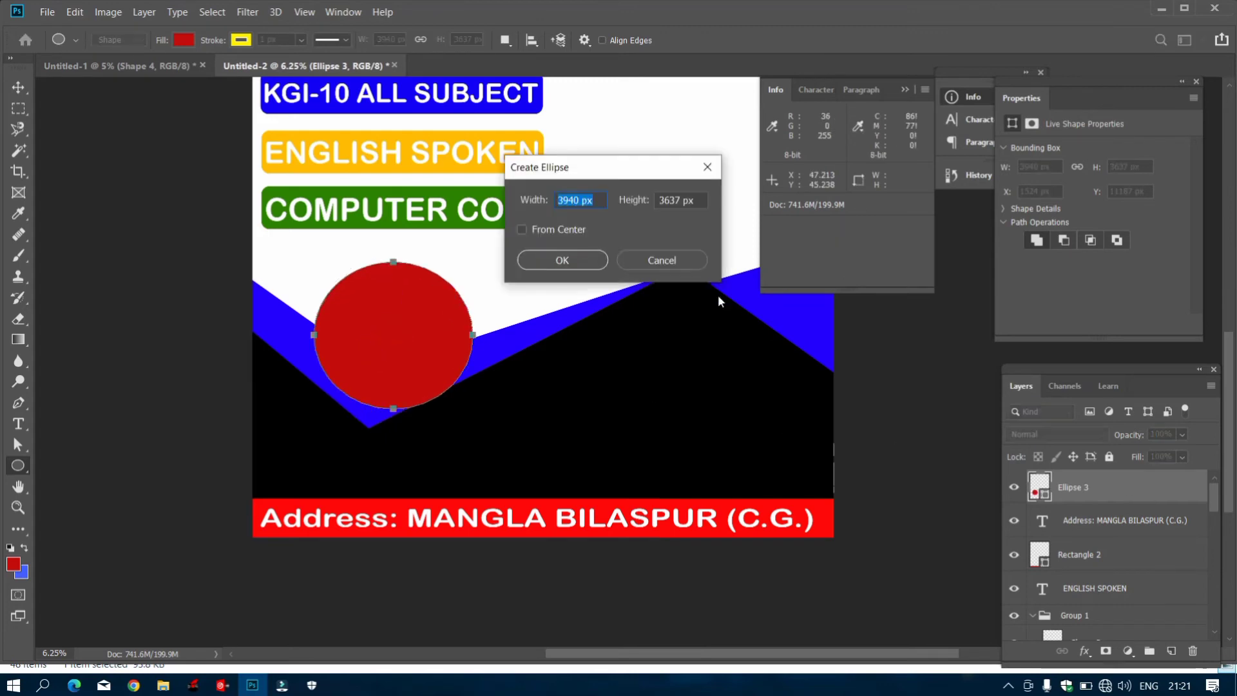
{"action": "left_click", "coordinate": [685, 265]}
Give the ellipse an inside stroke layer style of 106 px in orange-red ff3f04.
{"action": "double_click", "coordinate": [1133, 485]}
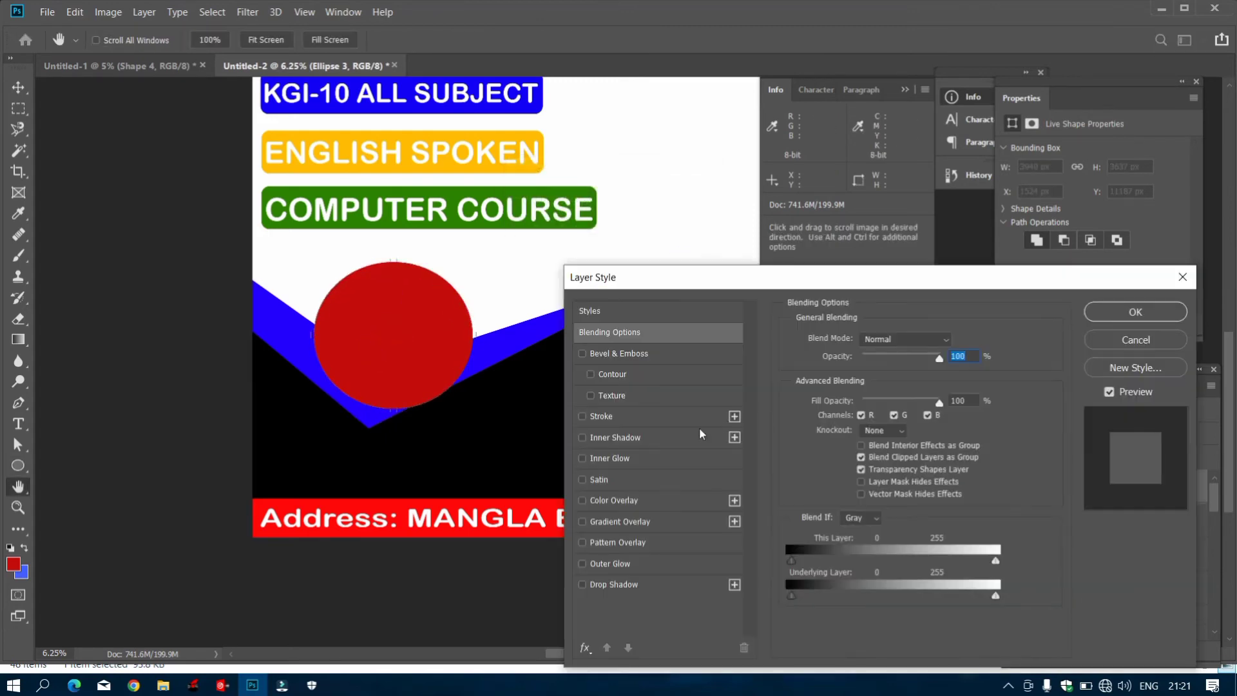
{"action": "left_click", "coordinate": [659, 419]}
{"action": "left_click", "coordinate": [825, 456]}
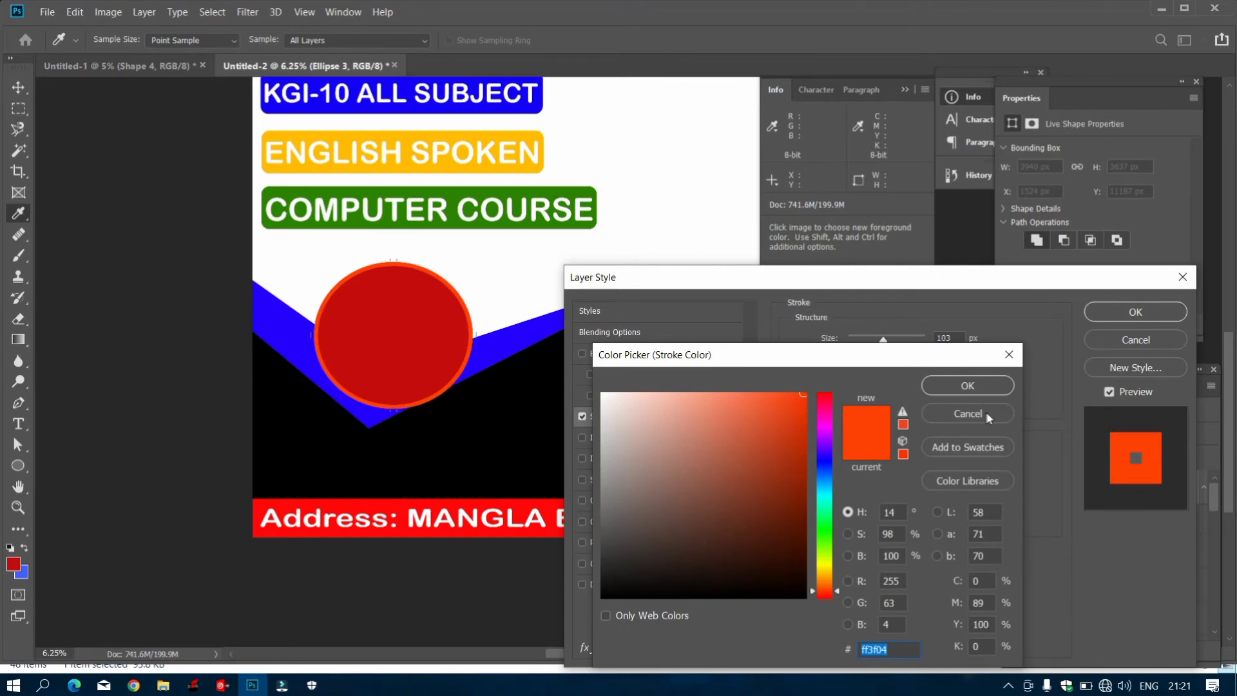
{"action": "left_click", "coordinate": [980, 385]}
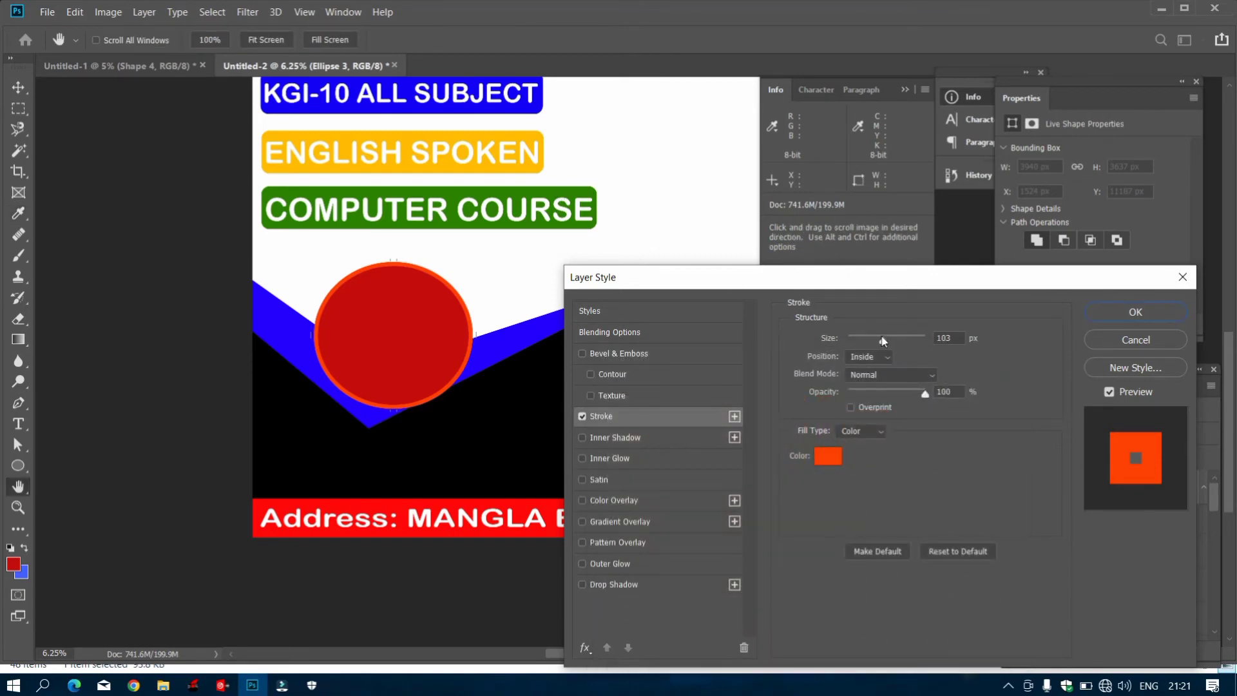
{"action": "left_click_drag", "start_coordinate": [883, 341], "coordinate": [883, 341]}
{"action": "left_click", "coordinate": [1134, 312]}
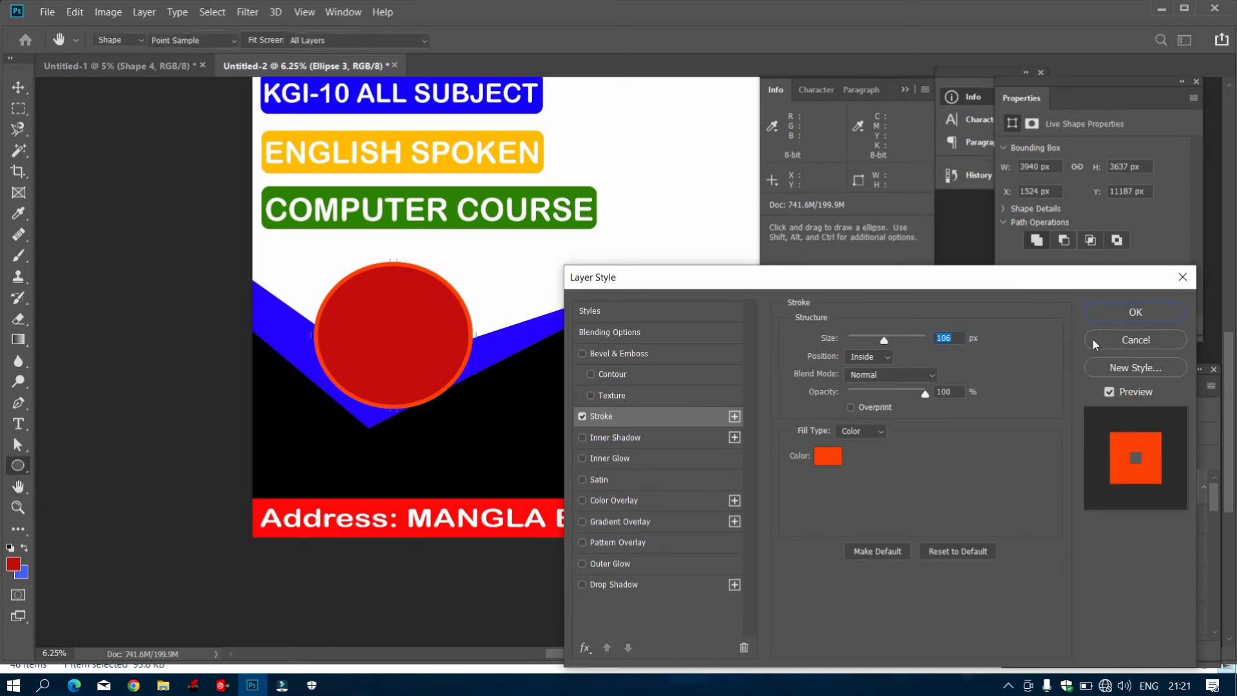
Change the ellipse's fill colour to white.
{"action": "double_click", "coordinate": [1037, 491]}
{"action": "left_click_drag", "start_coordinate": [694, 430], "coordinate": [599, 385]}
{"action": "left_click", "coordinate": [947, 386]}
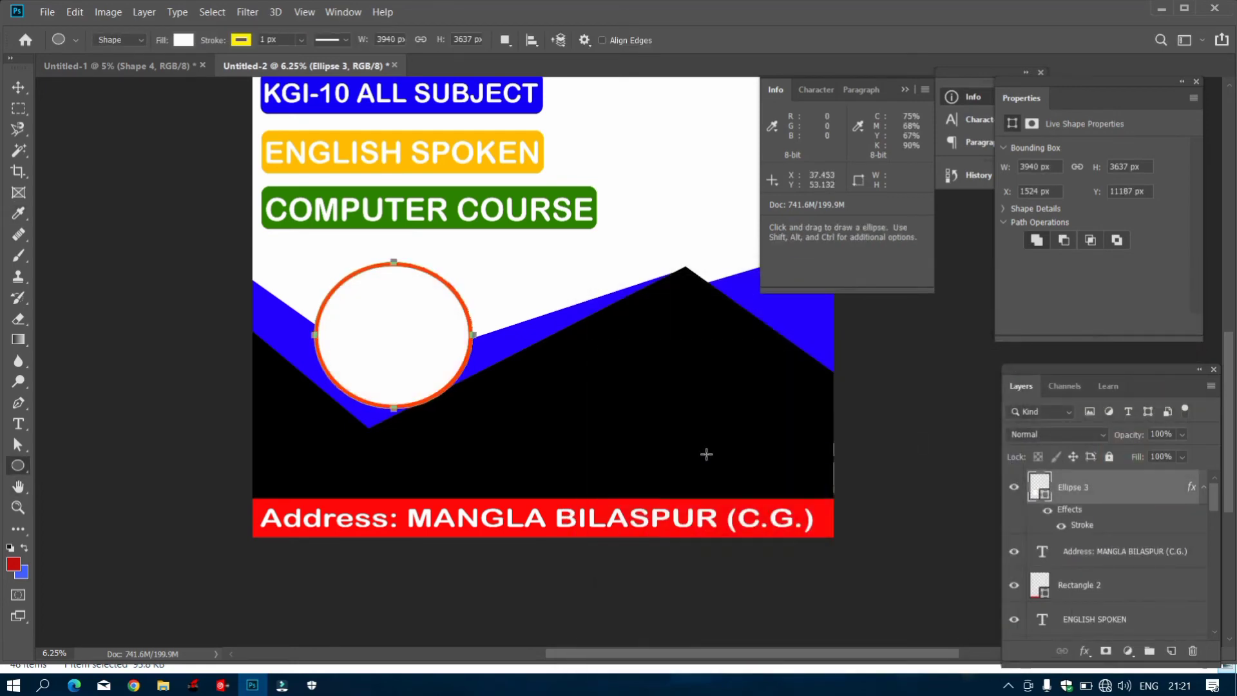
Add the white text "Teaches by" at about 97.74 pt on the black footer just below the circle.
{"action": "left_click", "coordinate": [18, 423]}
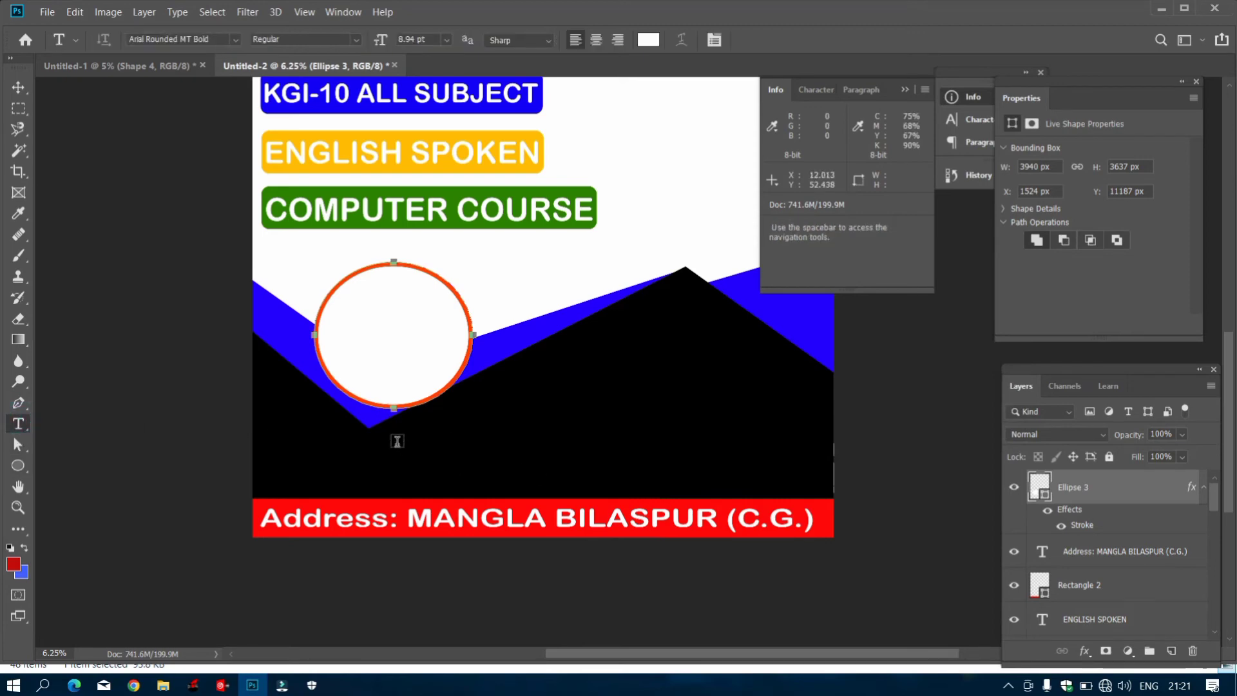
{"action": "left_click", "coordinate": [398, 440]}
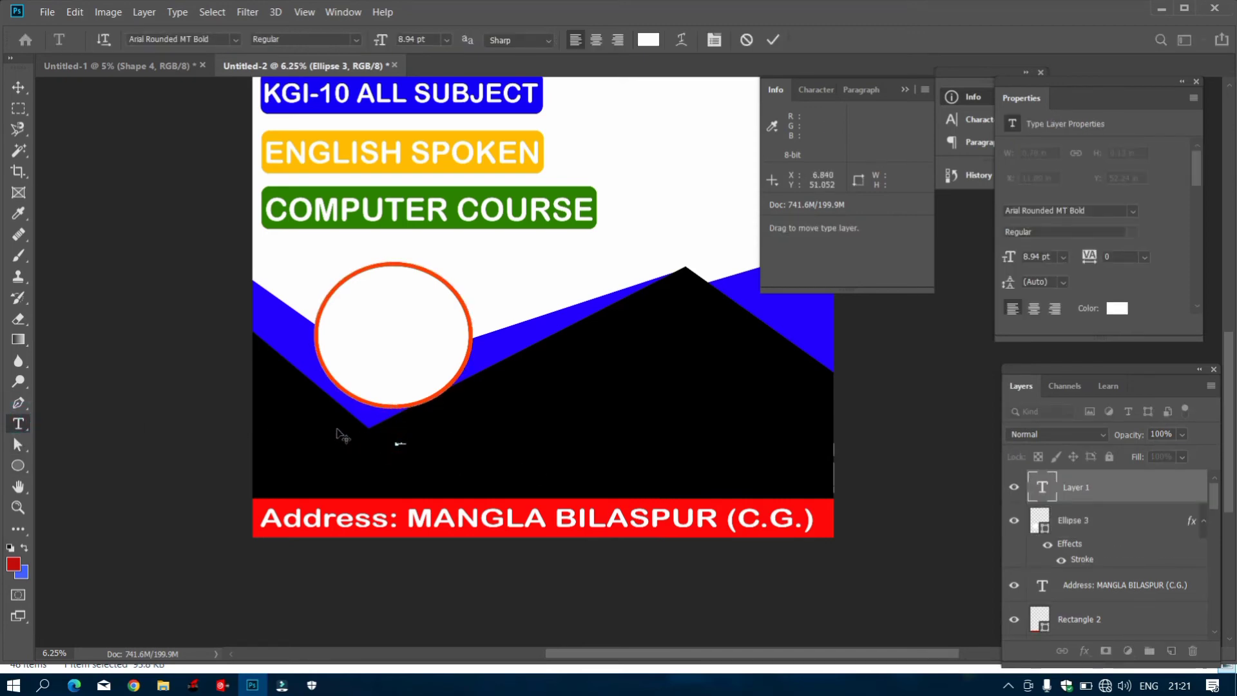
{"action": "left_click", "coordinate": [400, 442]}
{"action": "key", "text": "BackSpace"}
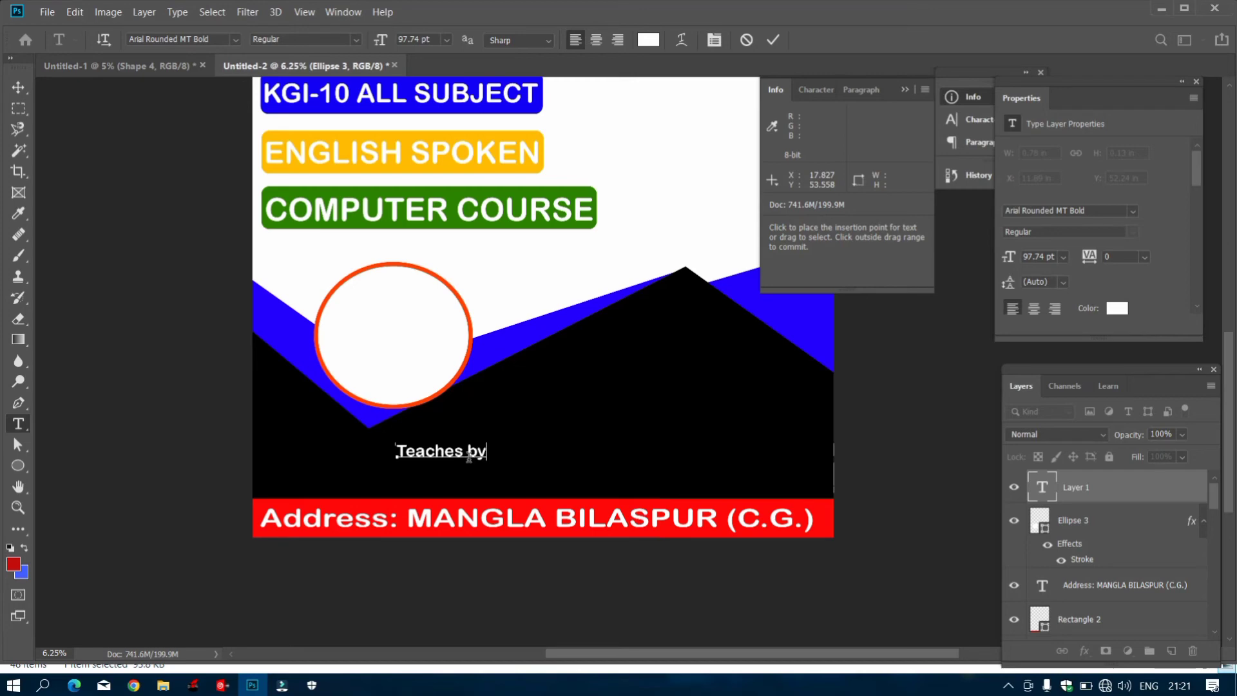
Set the "Teaches by" text in Berlin Sans FB, enlarge it to about 137.84 pt and shift it closer beneath the circle.
{"action": "key", "text": "ctrl+a"}
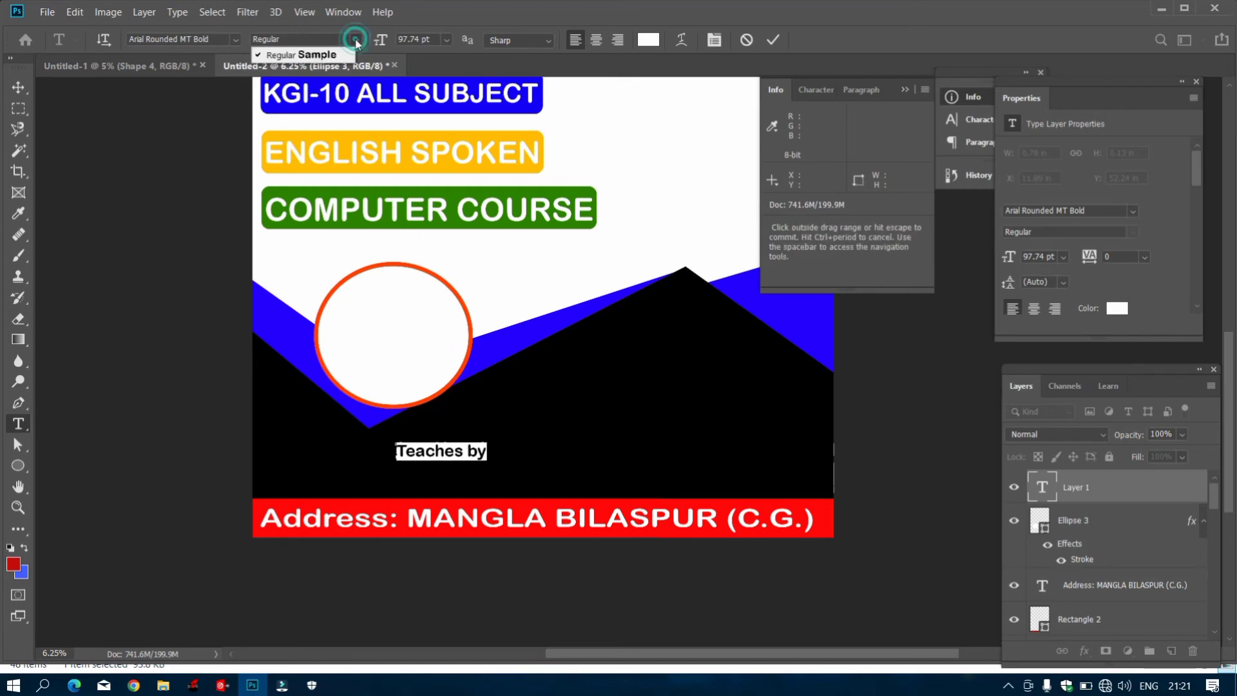
{"action": "left_click", "coordinate": [235, 40]}
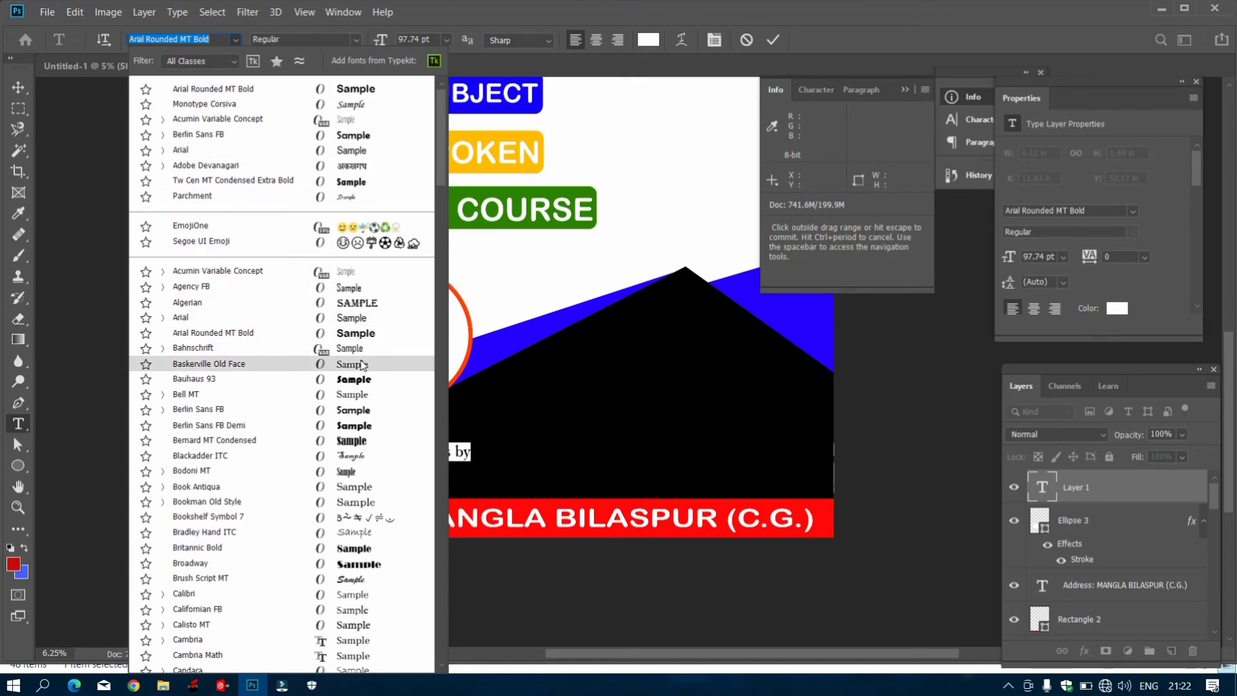
{"action": "left_click", "coordinate": [361, 332]}
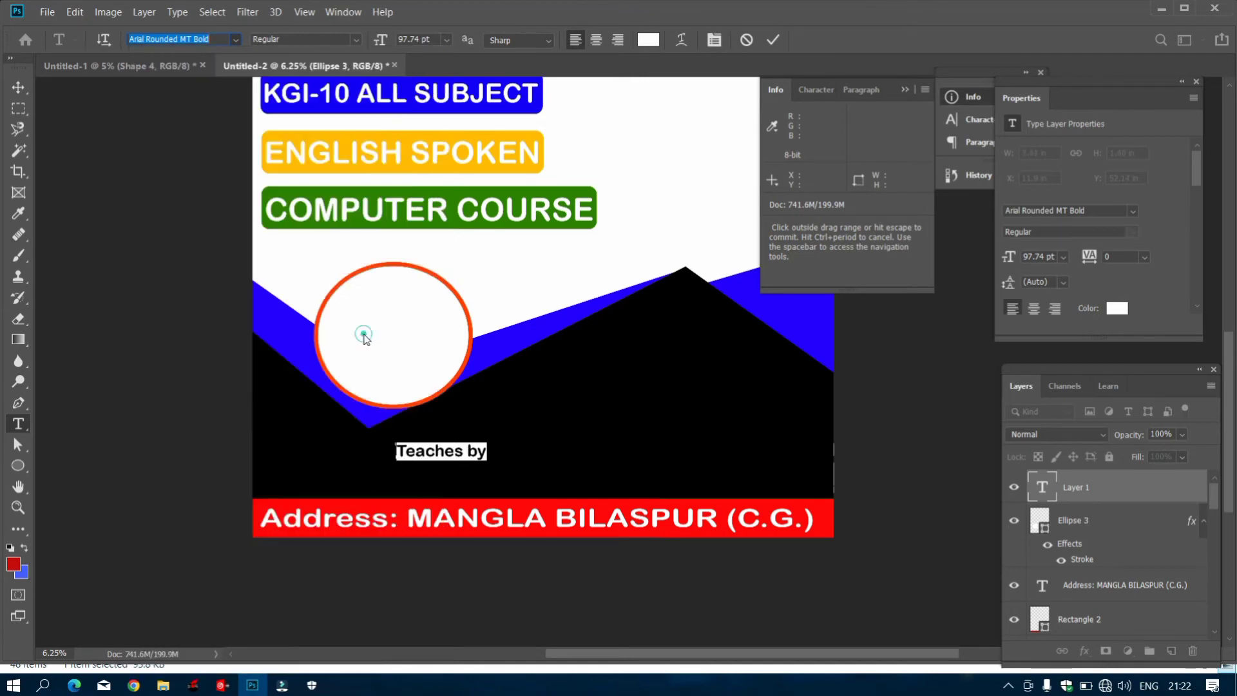
{"action": "left_click", "coordinate": [353, 40]}
{"action": "left_click", "coordinate": [354, 44]}
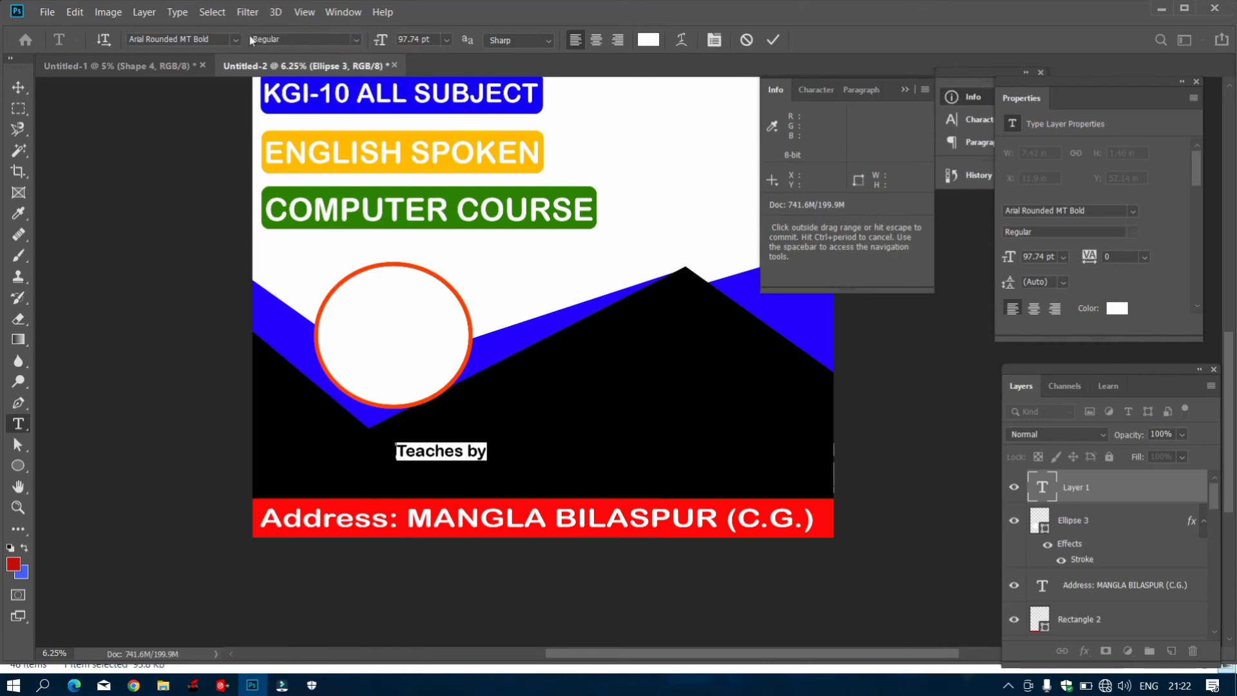
{"action": "left_click", "coordinate": [237, 41]}
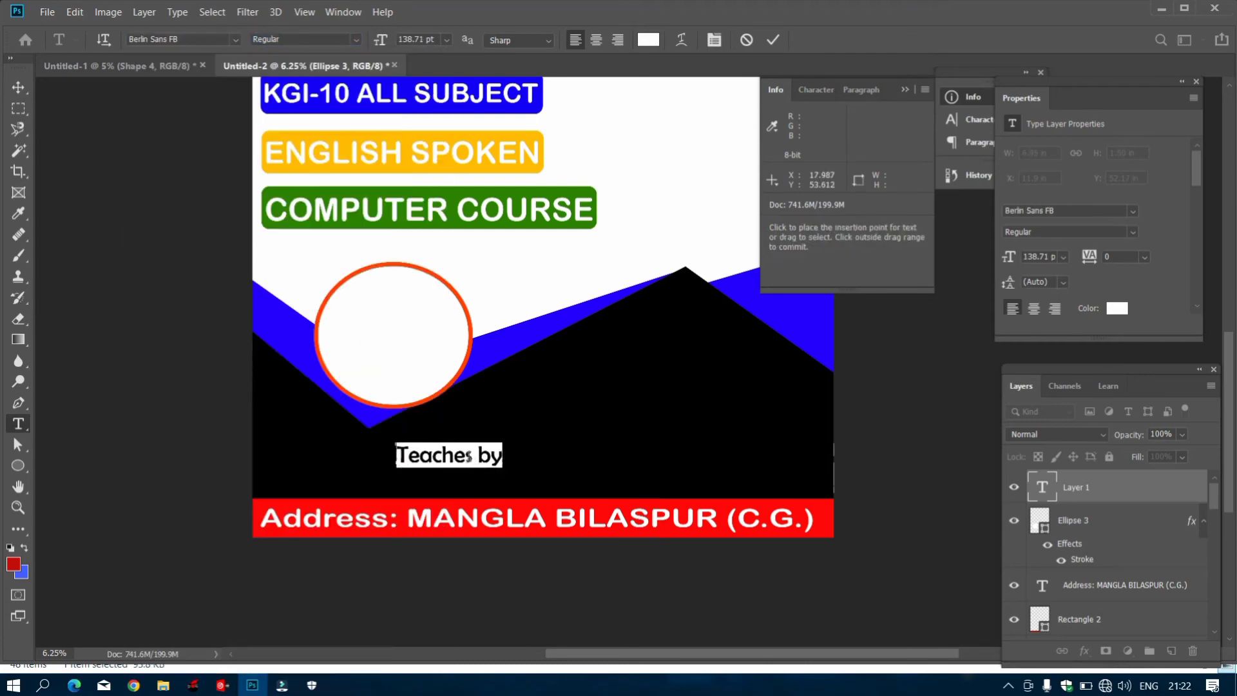
{"action": "left_click_drag", "start_coordinate": [469, 457], "coordinate": [435, 441]}
{"action": "left_click", "coordinate": [474, 436]}
{"action": "left_click", "coordinate": [773, 40]}
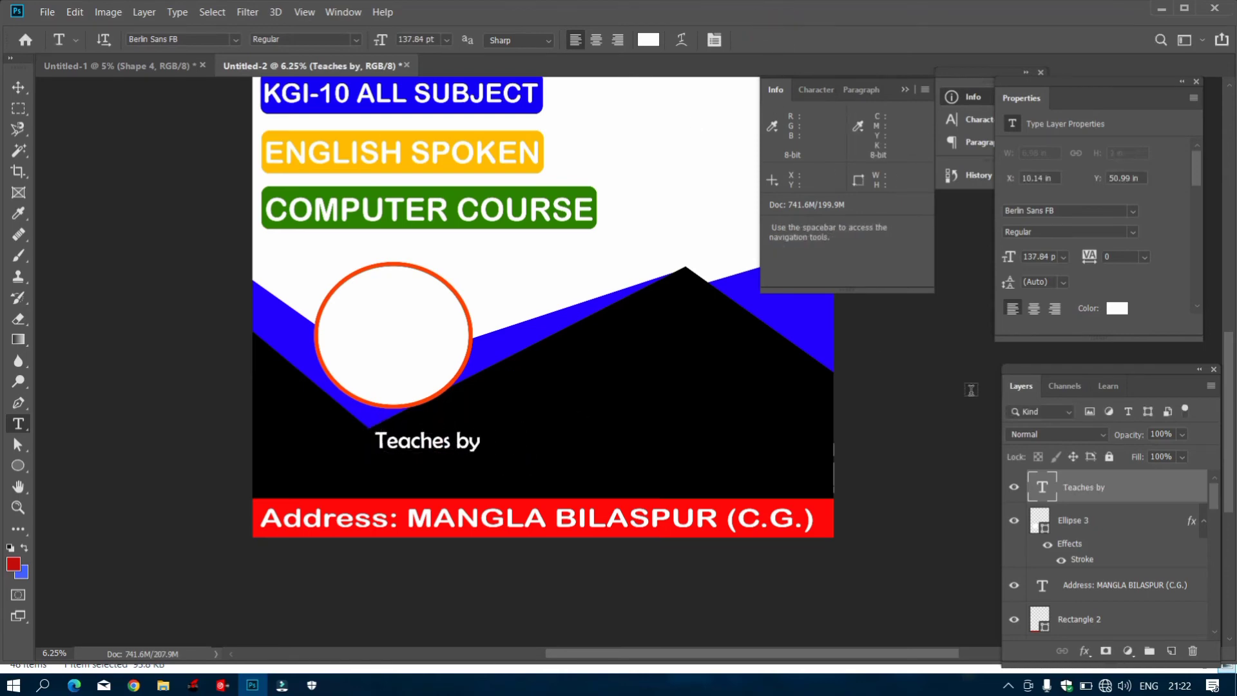
Add the teacher's first name in white under "Teaches by", scaled to about 129.91 pt.
{"action": "left_click", "coordinate": [385, 468]}
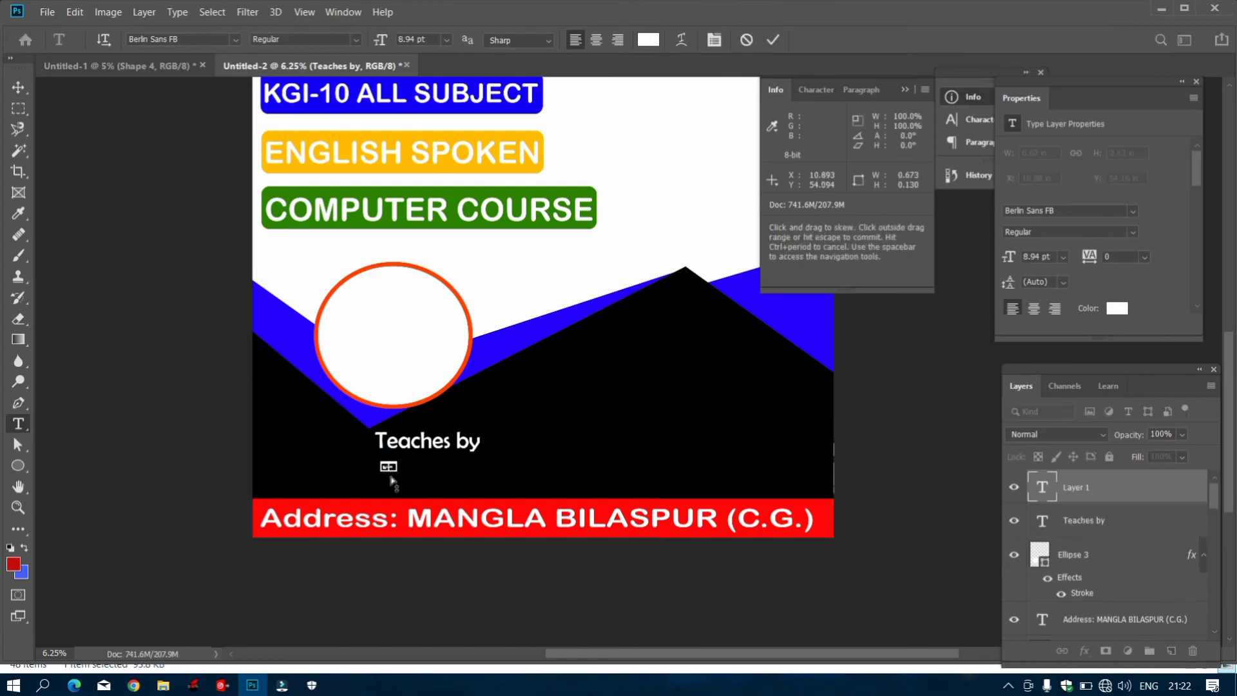
{"action": "left_click_drag", "start_coordinate": [396, 470], "coordinate": [474, 485]}
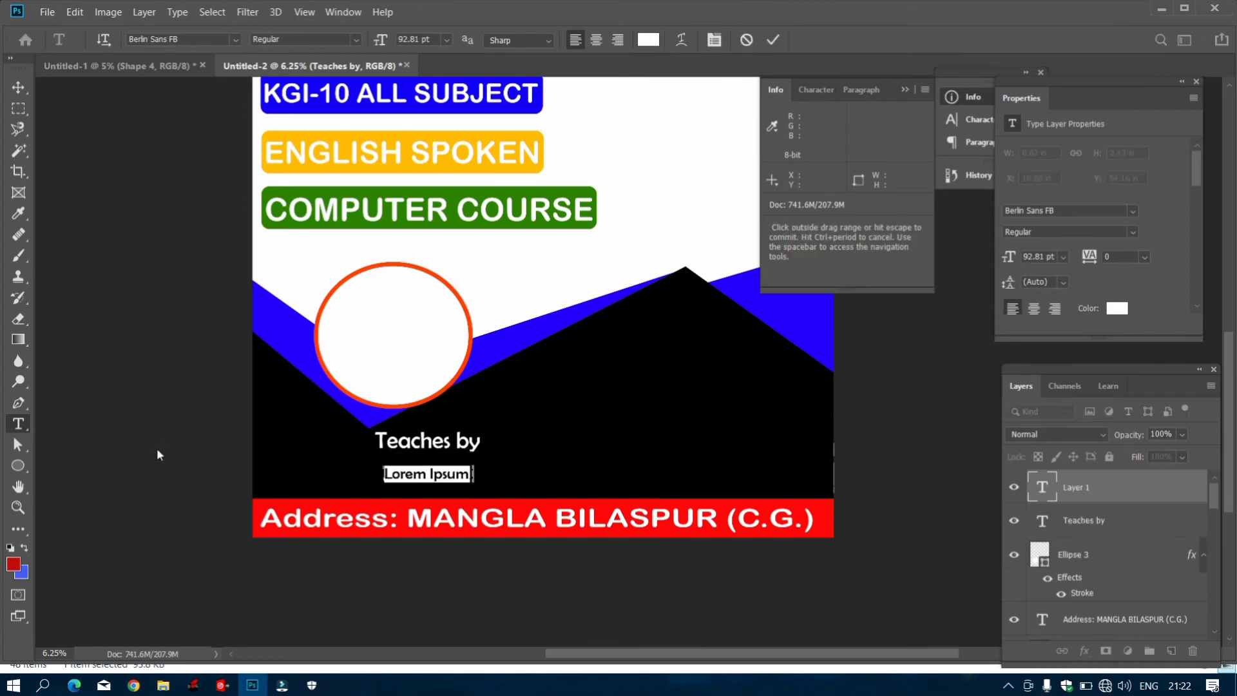
{"action": "key", "text": "BackSpace"}
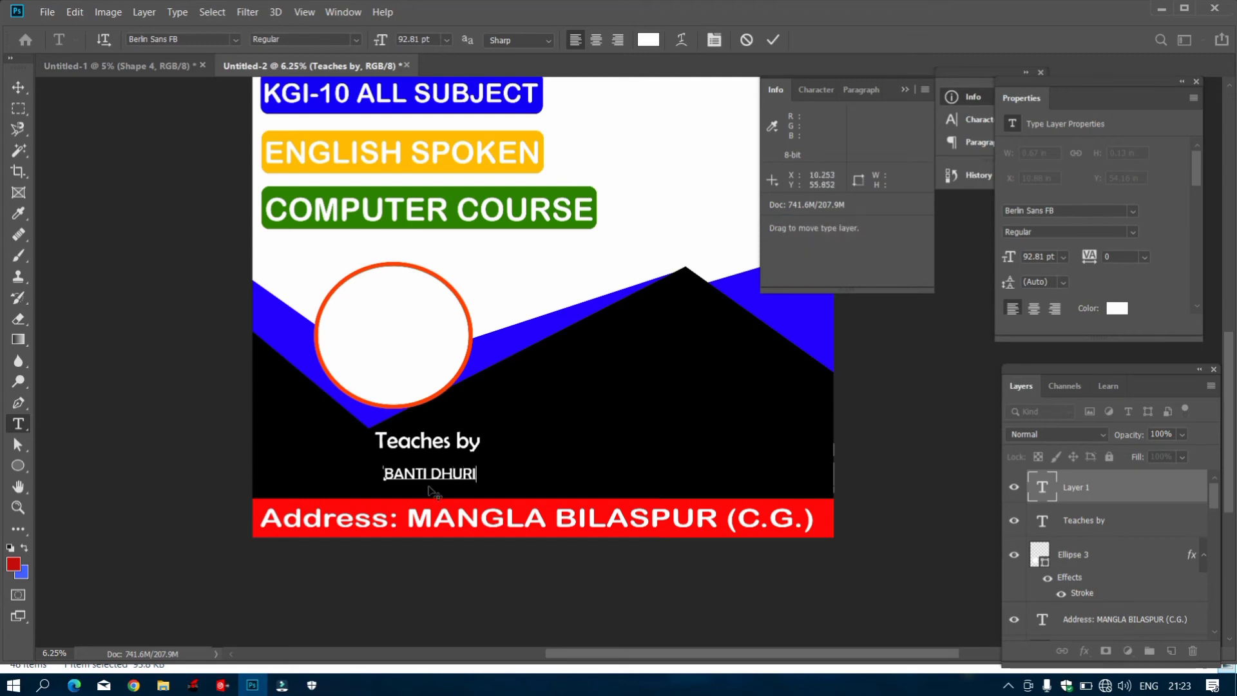
{"action": "left_click_drag", "start_coordinate": [479, 483], "coordinate": [514, 477]}
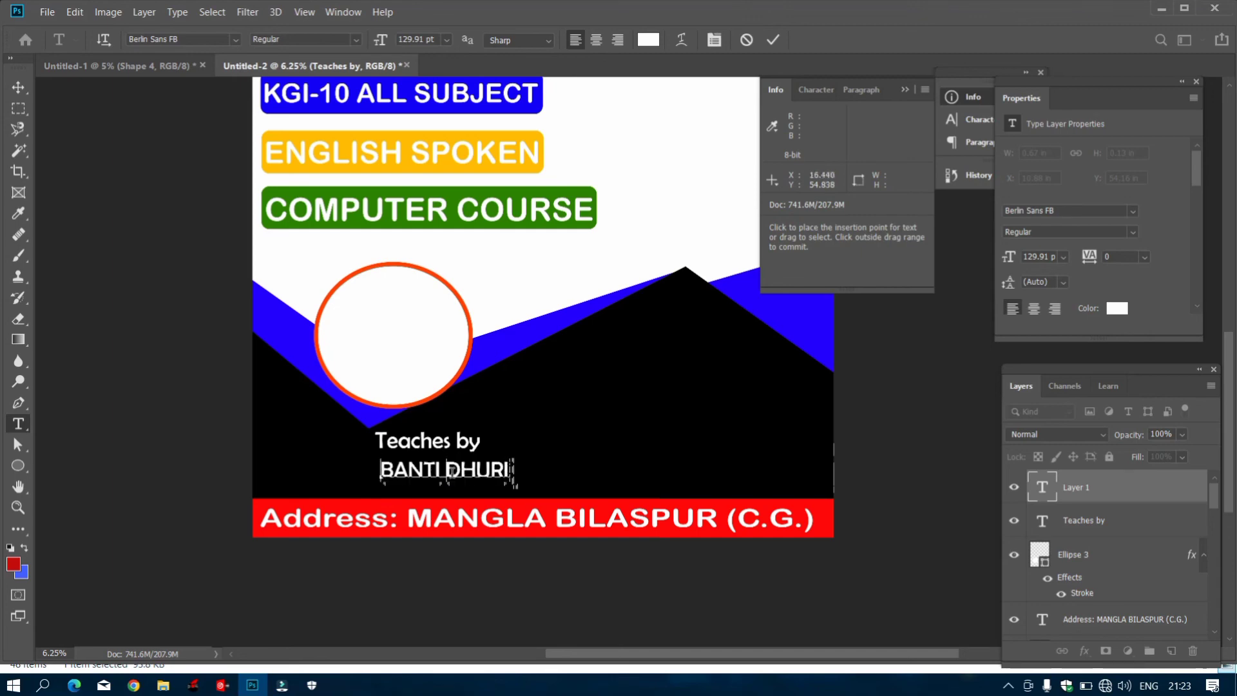
{"action": "double_click", "coordinate": [477, 469]}
{"action": "key", "text": "BackSpace"}
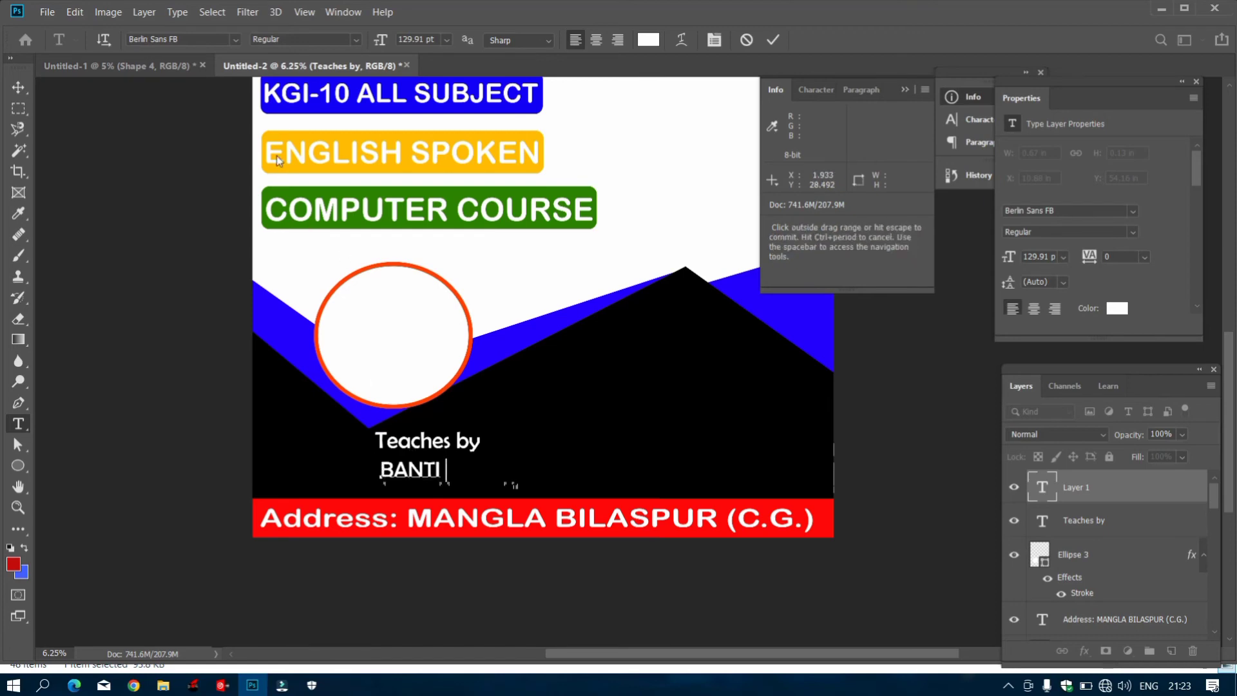
Change the teacher's name to Monotype Corsiva, enlarge it to about 163.91 pt and position it directly beneath "Teaches by".
{"action": "left_click", "coordinate": [235, 37]}
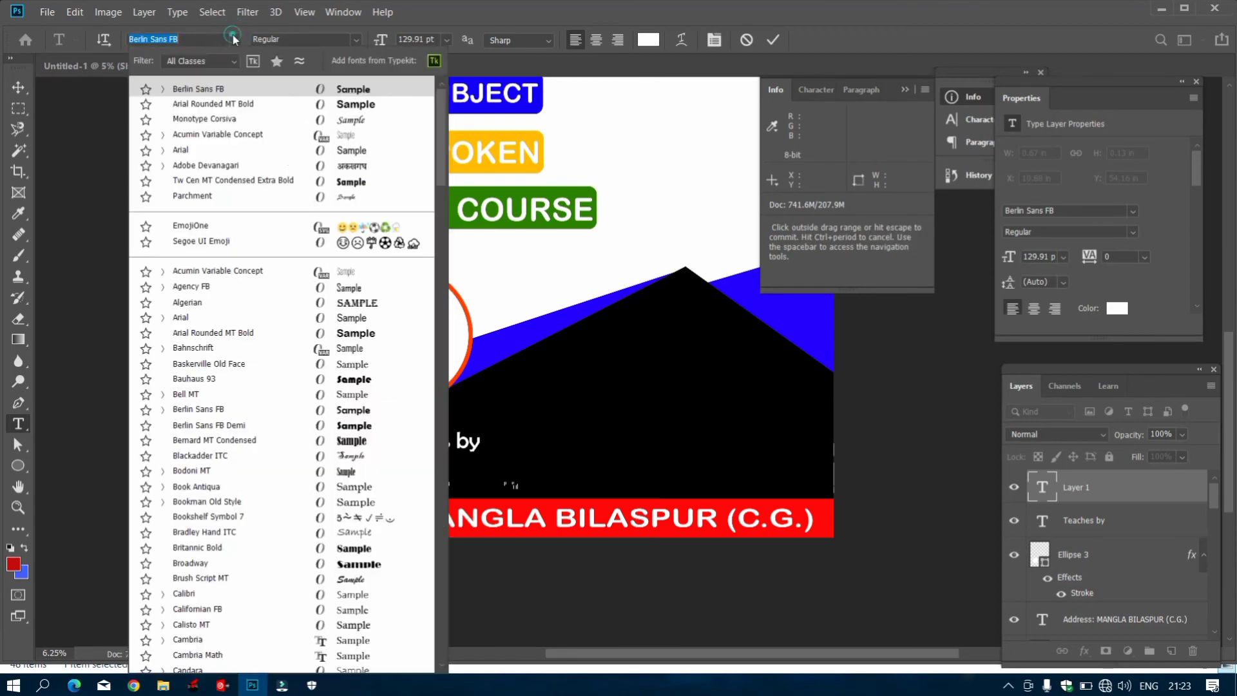
{"action": "scroll", "coordinate": [358, 570], "scroll_direction": "down", "scroll_amount": 10}
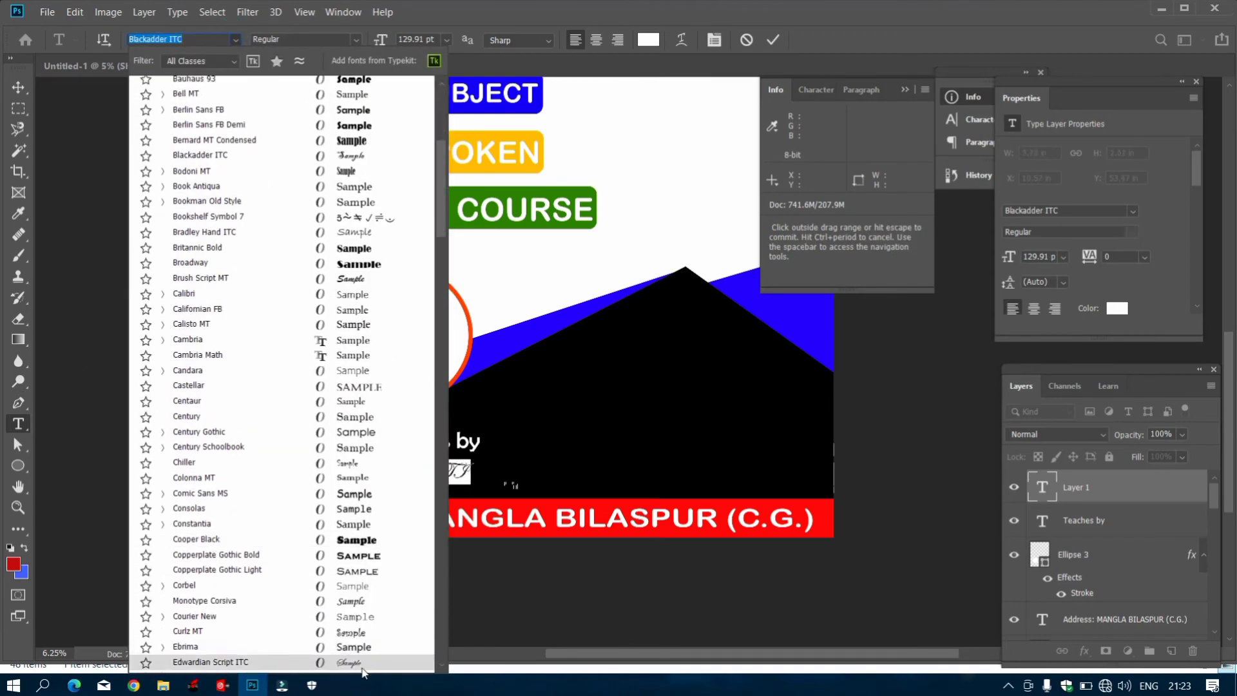
{"action": "left_click", "coordinate": [356, 600]}
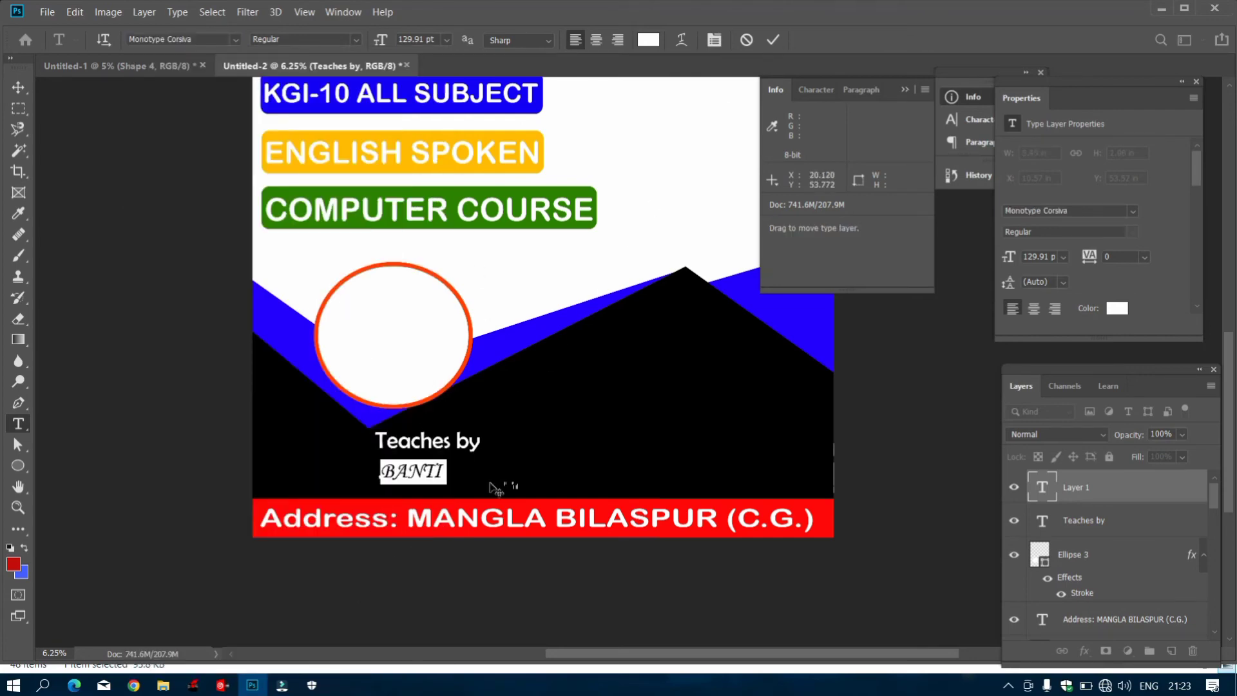
{"action": "left_click_drag", "start_coordinate": [447, 484], "coordinate": [425, 459]}
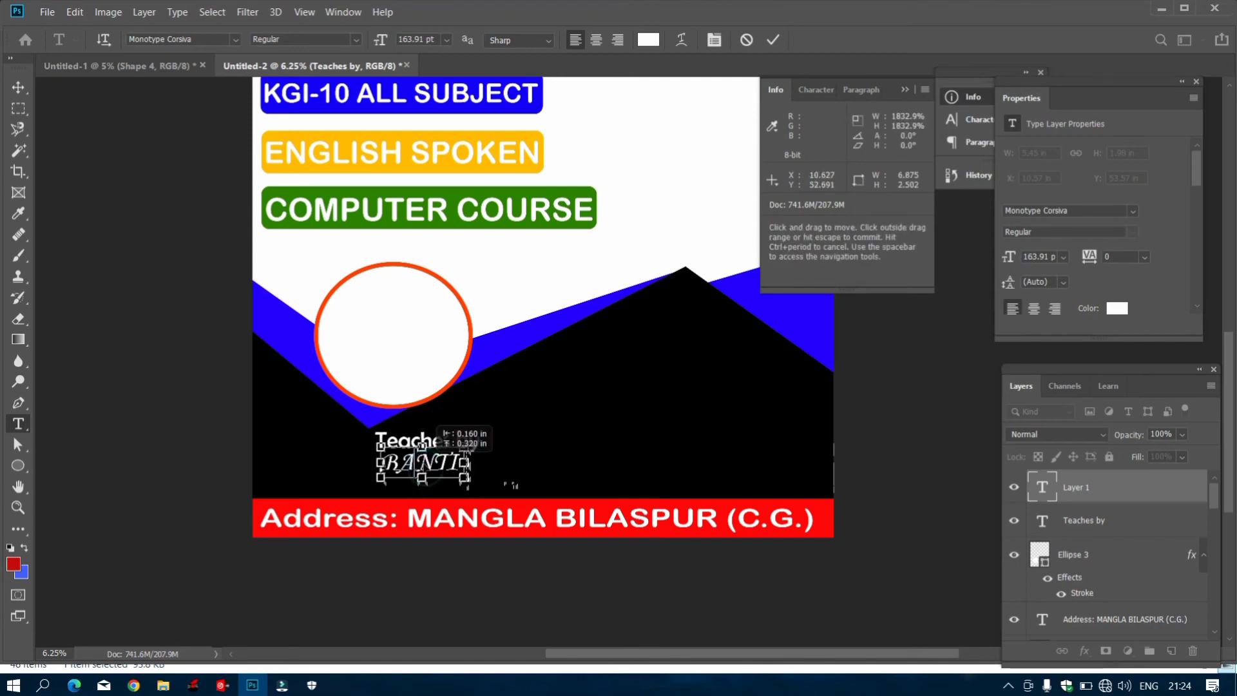
{"action": "left_click", "coordinate": [773, 39]}
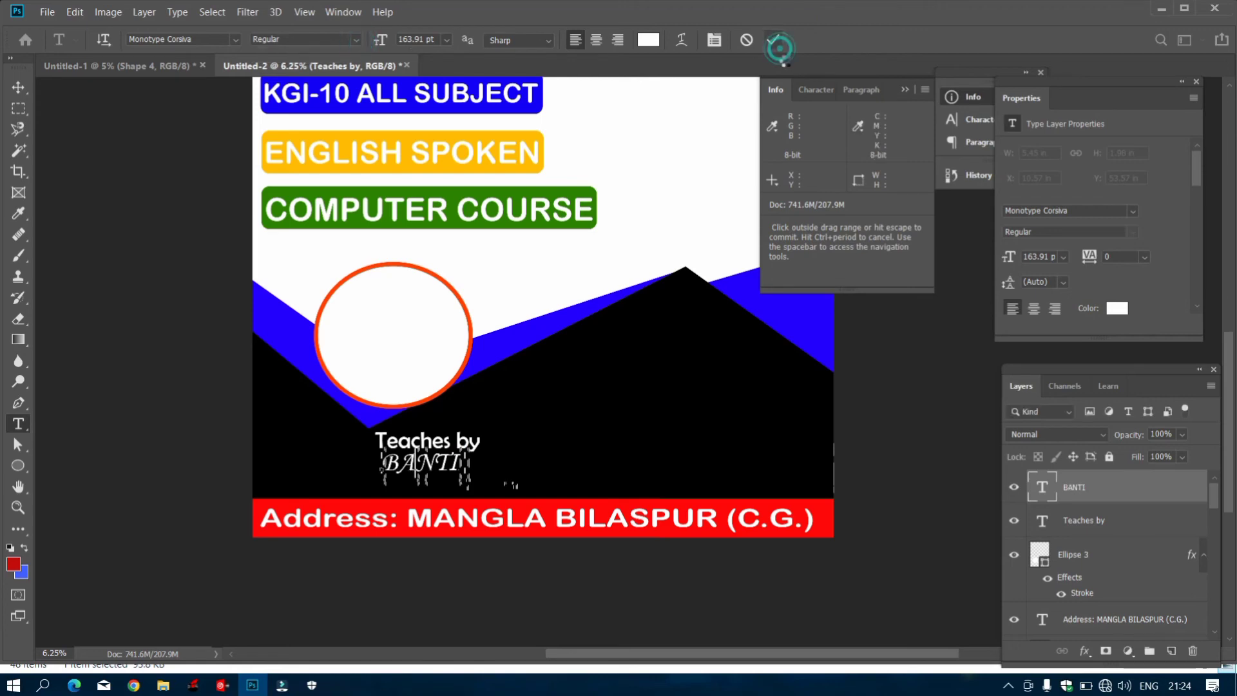
Place the imgbin-coaching student group image above the Shape 3 layer, scaled to about 396% beside the COMPUTER COURSE banner.
{"action": "scroll", "coordinate": [696, 543], "scroll_direction": "up", "scroll_amount": 5}
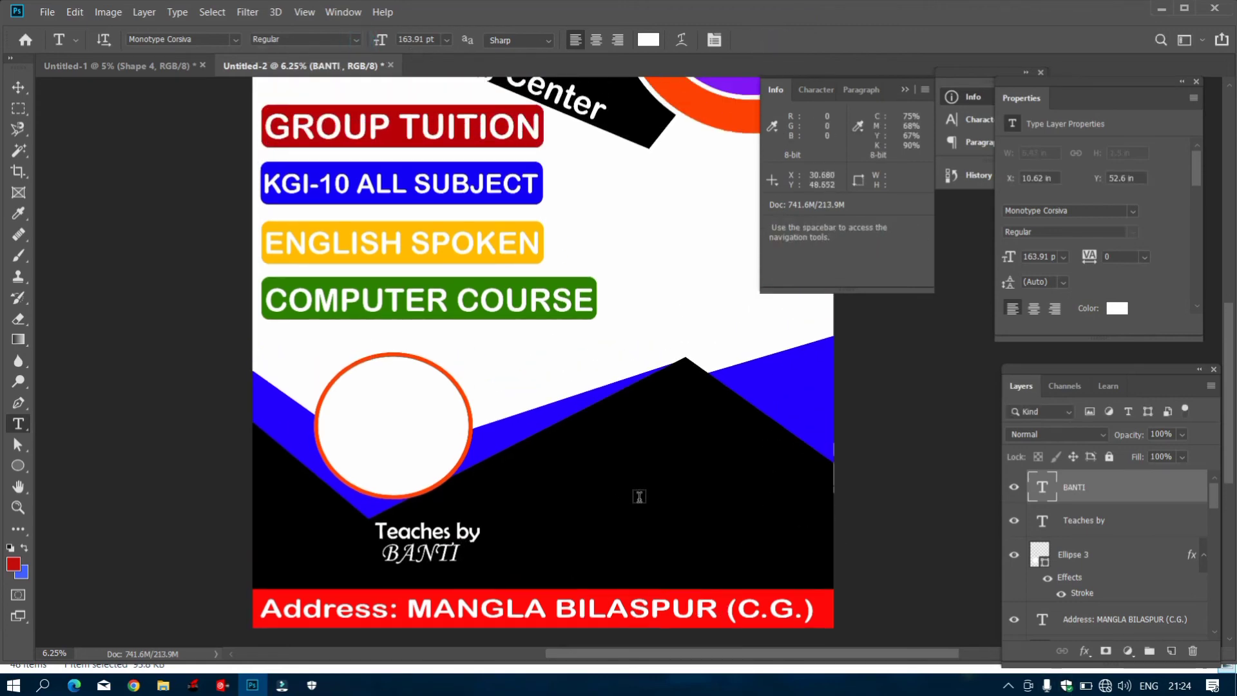
{"action": "left_click_drag", "start_coordinate": [326, 517], "coordinate": [502, 398]}
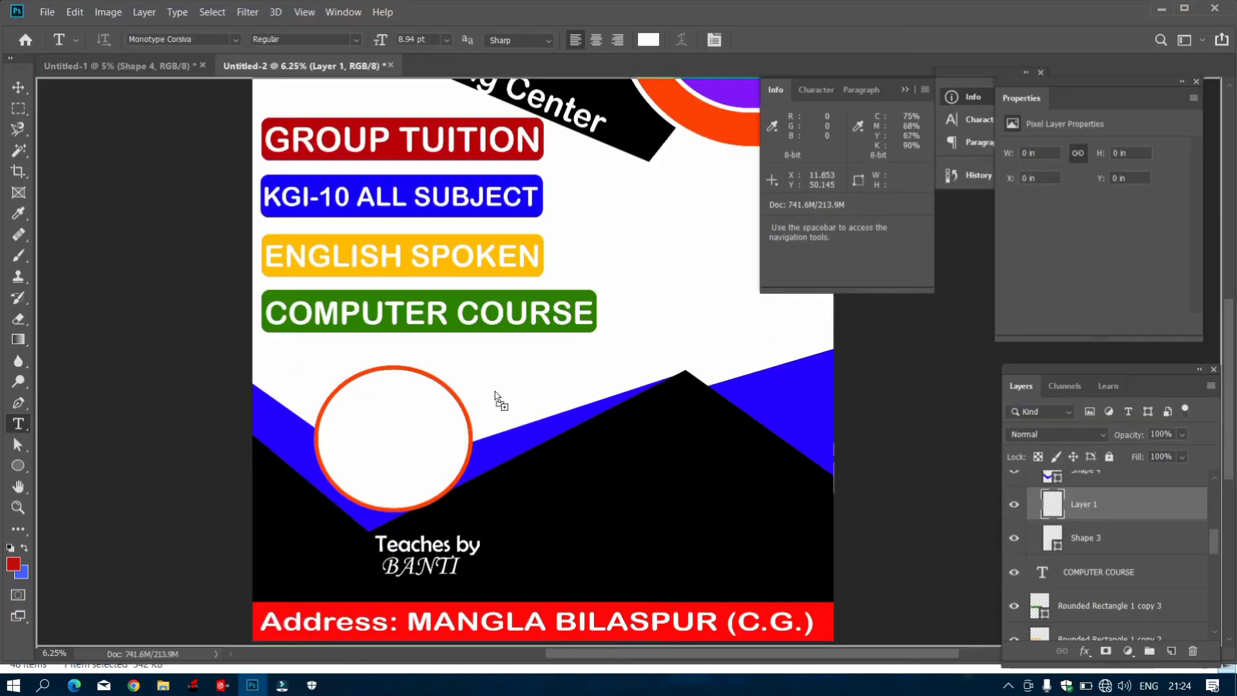
{"action": "right_click", "coordinate": [517, 379]}
{"action": "left_click", "coordinate": [565, 375]}
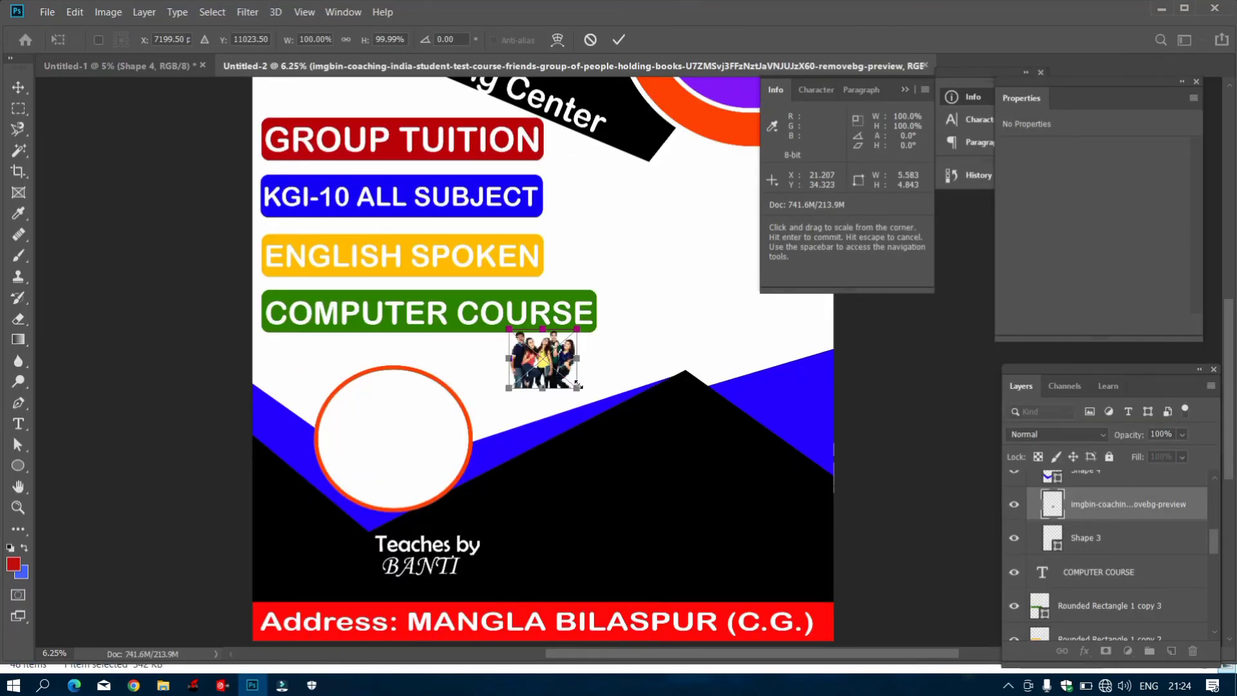
{"action": "left_click_drag", "start_coordinate": [576, 387], "coordinate": [724, 516]}
{"action": "left_click_drag", "start_coordinate": [594, 440], "coordinate": [682, 319]}
{"action": "left_click_drag", "start_coordinate": [813, 392], "coordinate": [857, 433]}
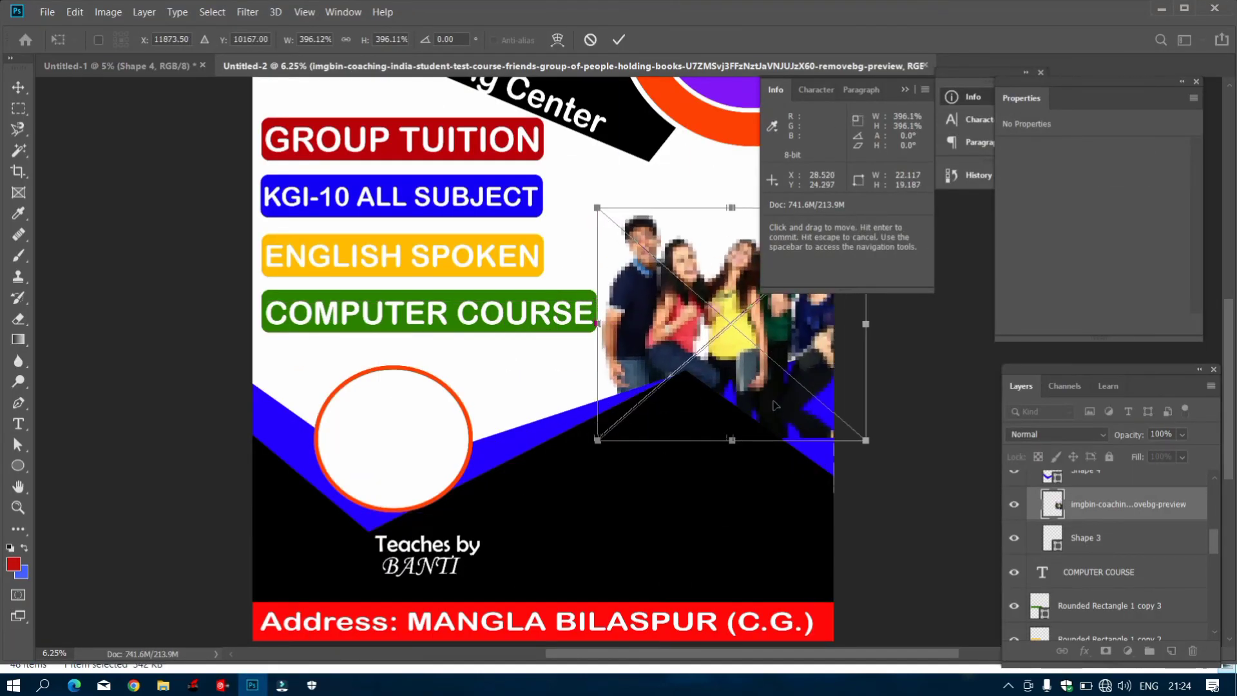
{"action": "key", "text": "Return"}
Enlarge the student group image to about 450%, shift it up, and move its layer below the green COMPUTER COURSE banner.
{"action": "key", "text": "t"}
{"action": "key", "text": "ctrl+t"}
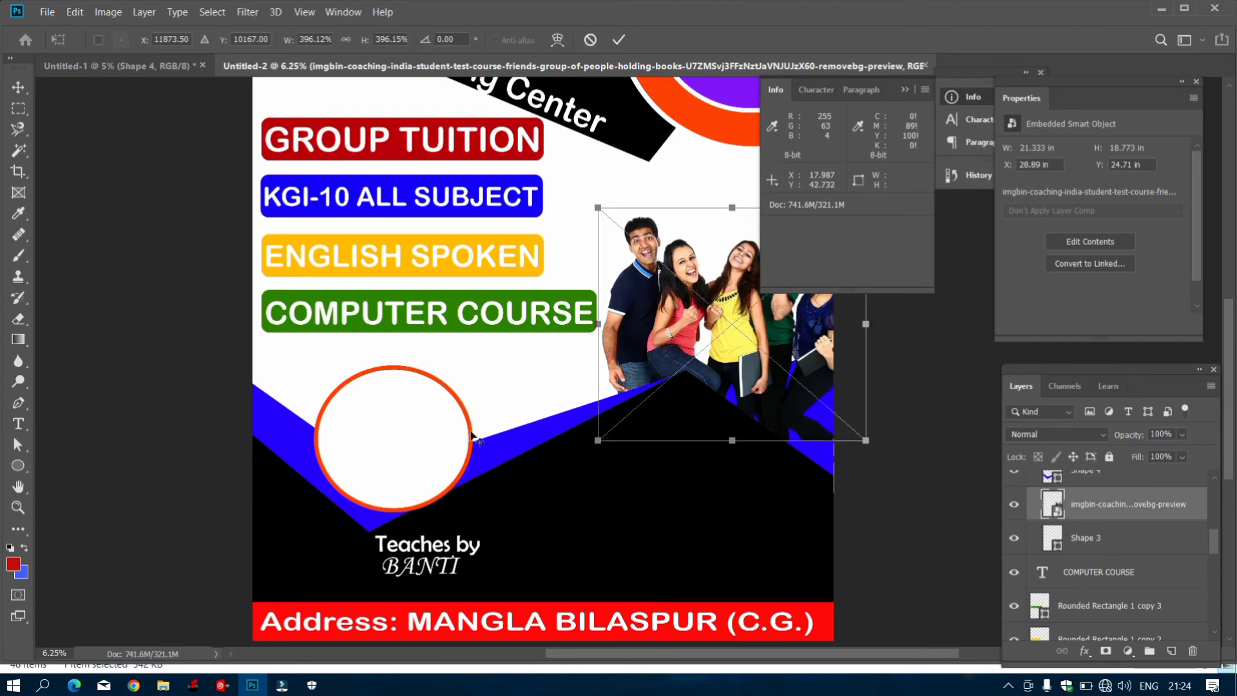
{"action": "left_click_drag", "start_coordinate": [726, 319], "coordinate": [731, 288]}
{"action": "key", "text": "Return"}
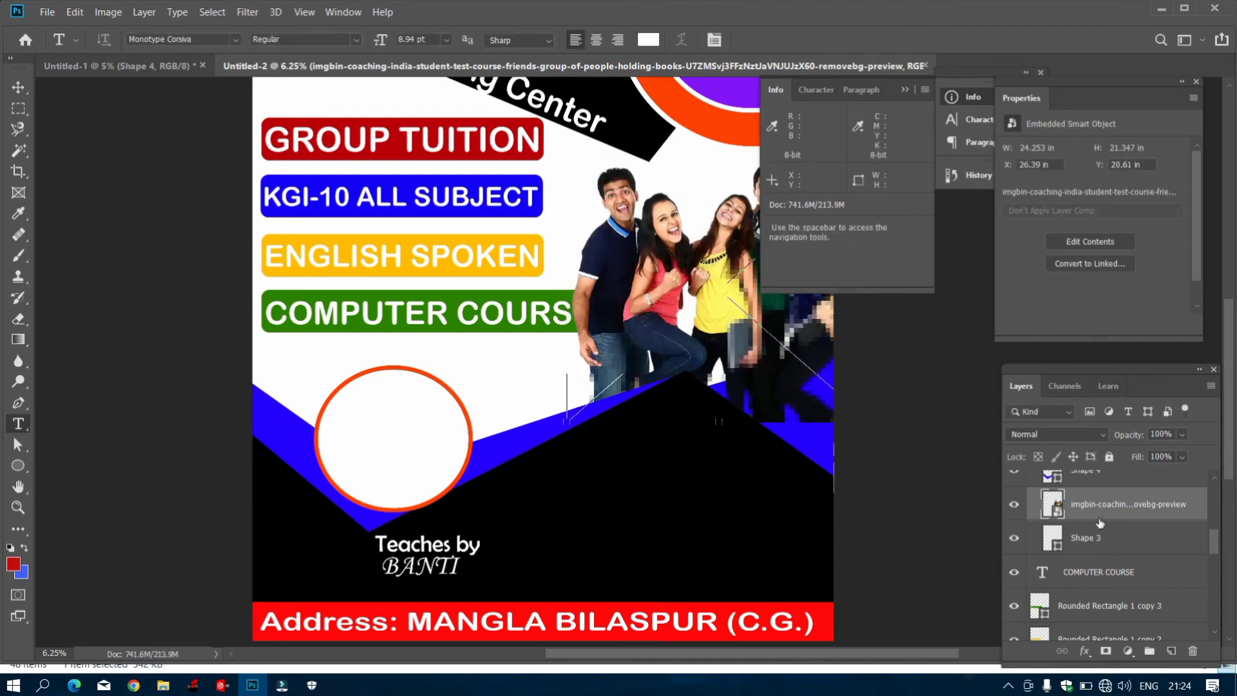
{"action": "left_click_drag", "start_coordinate": [1097, 511], "coordinate": [1100, 606]}
{"action": "scroll", "coordinate": [1100, 606], "scroll_direction": "down", "scroll_amount": 3}
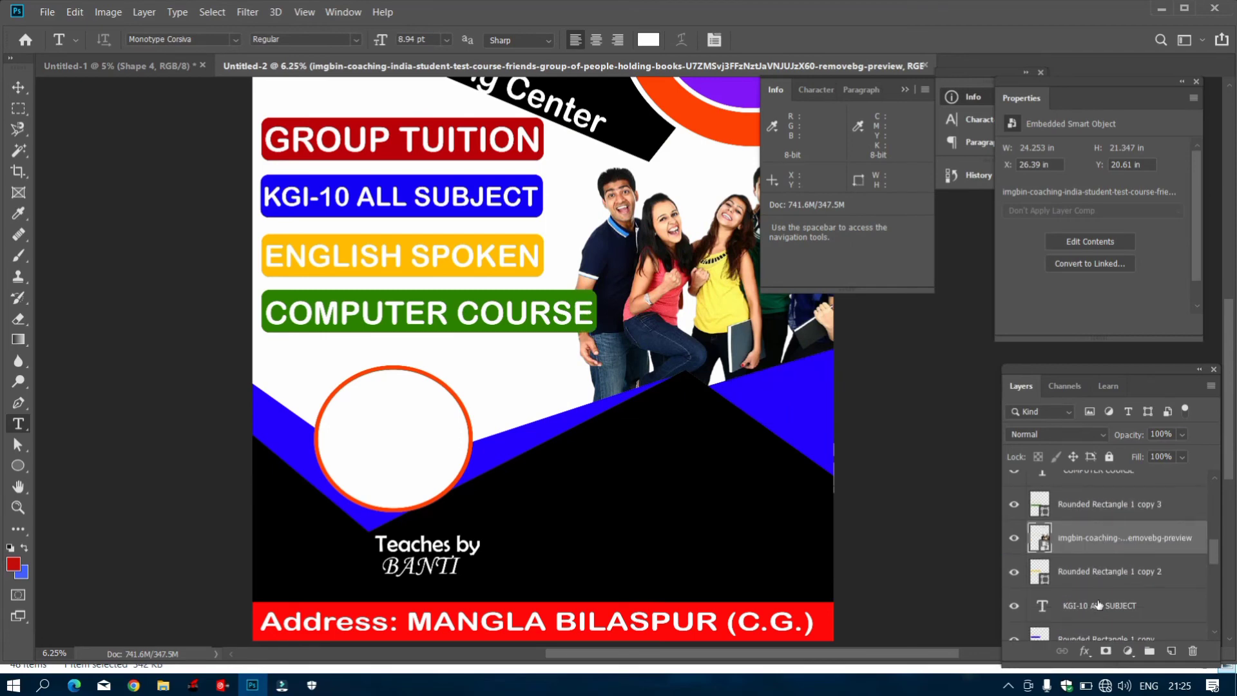
Enlarge the student group image to about 493%, extending it up toward the orange ring.
{"action": "scroll", "coordinate": [756, 501], "scroll_direction": "up", "scroll_amount": 3}
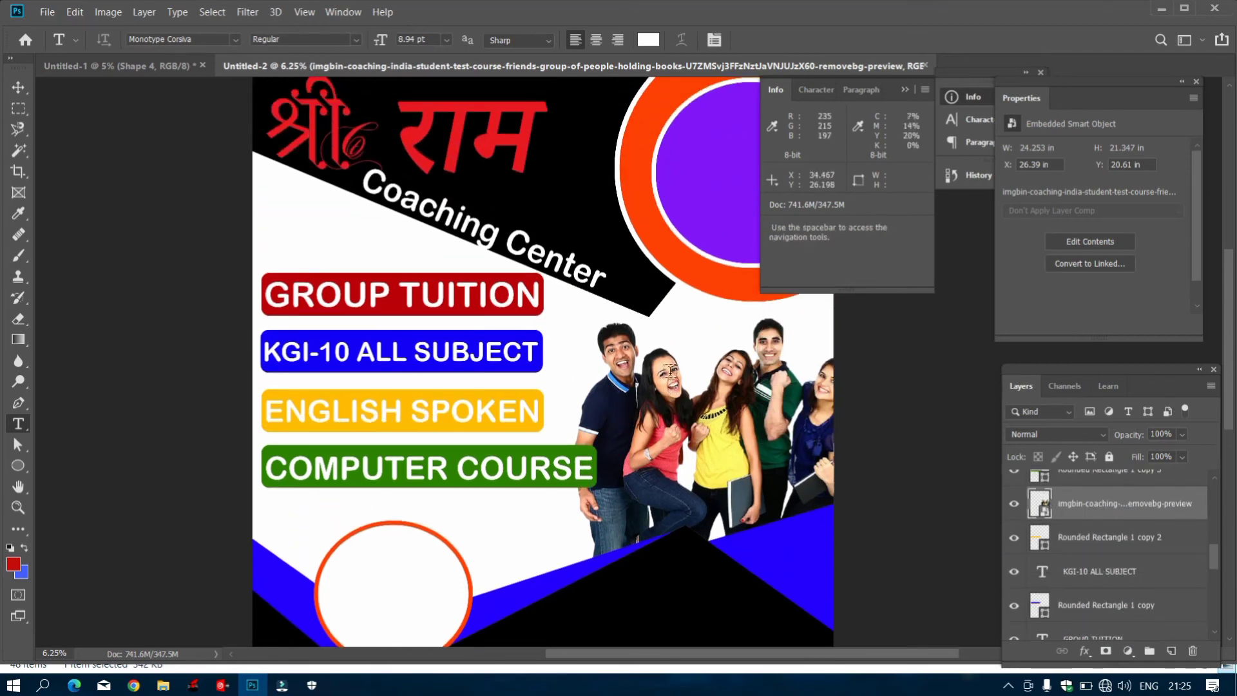
{"action": "key", "text": "ctrl+t"}
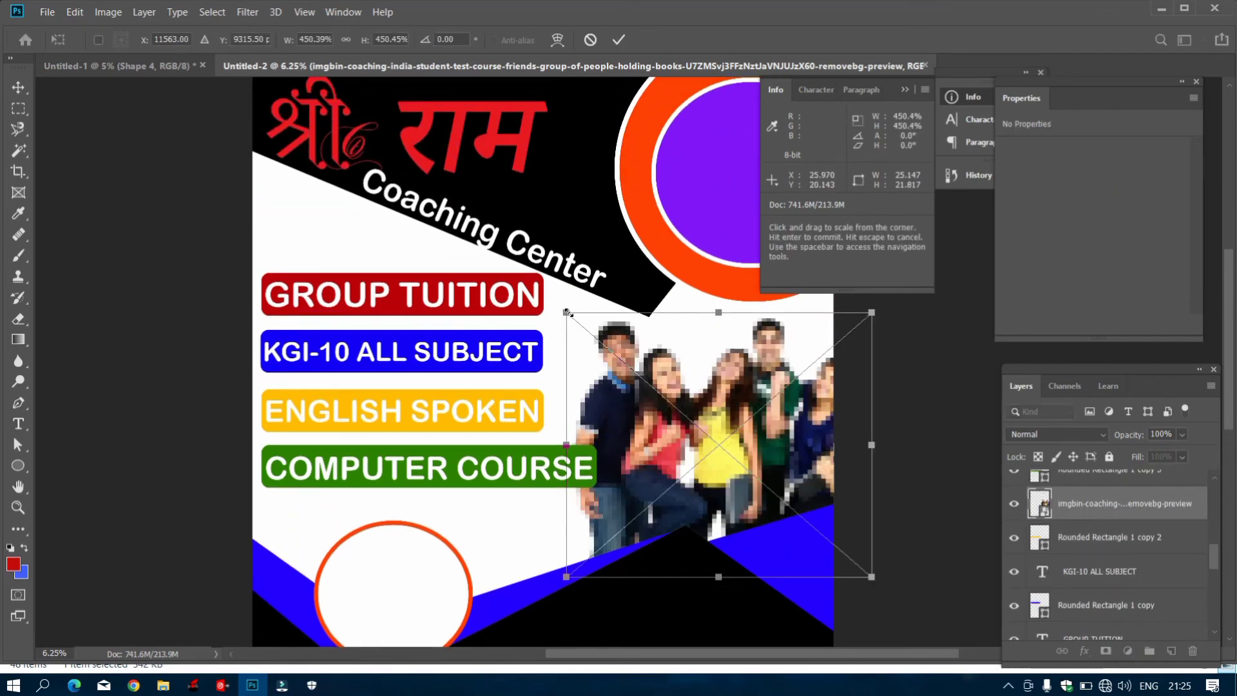
{"action": "left_click_drag", "start_coordinate": [683, 433], "coordinate": [664, 414]}
{"action": "left_click", "coordinate": [620, 41]}
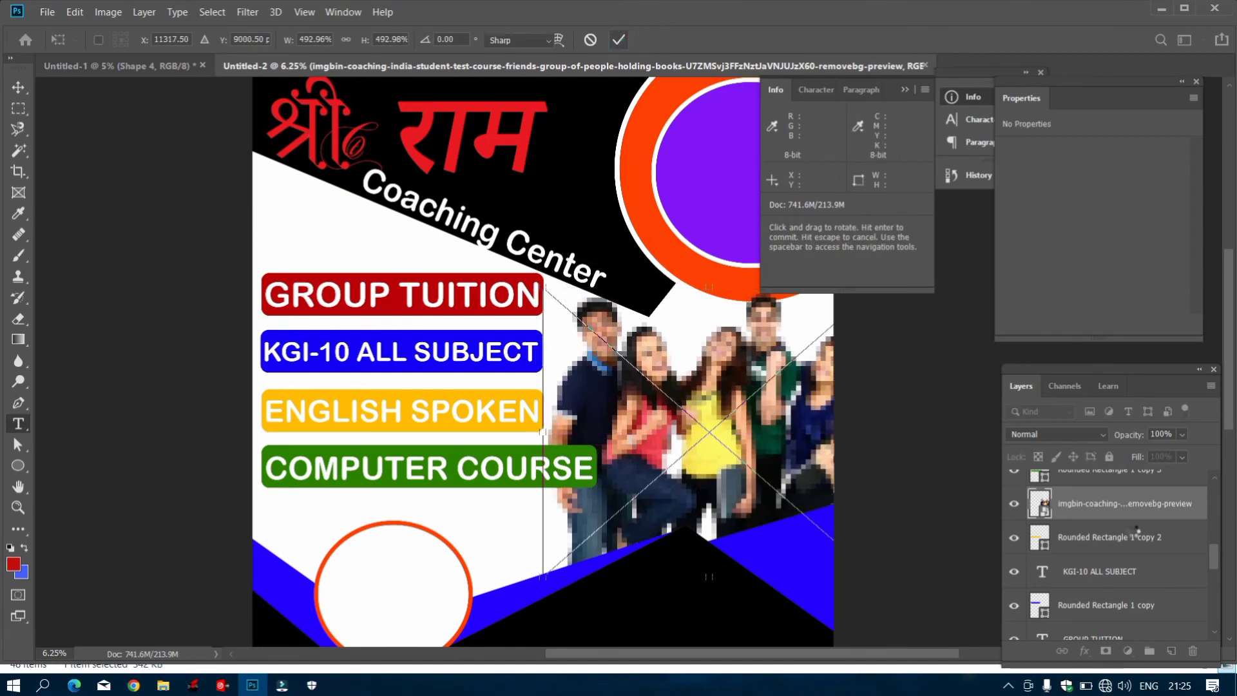
Place the 2-kids-girl-and-boy classroom photo directly above the white circle's Ellipse 3 layer, scaled to about 471%.
{"action": "scroll", "coordinate": [1169, 565], "scroll_direction": "up", "scroll_amount": 8}
{"action": "left_click", "coordinate": [1137, 496]}
{"action": "scroll", "coordinate": [741, 593], "scroll_direction": "down", "scroll_amount": 2}
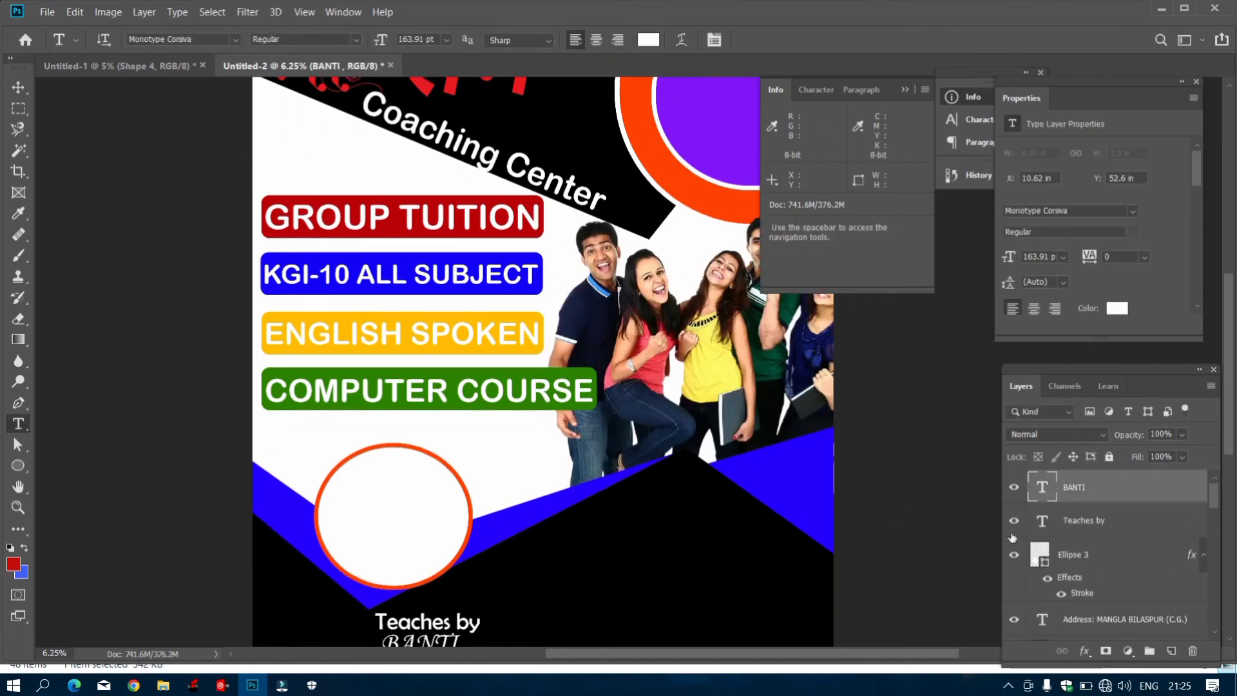
{"action": "left_click", "coordinate": [1084, 554]}
{"action": "left_click", "coordinate": [1015, 554]}
{"action": "left_click", "coordinate": [1015, 554]}
{"action": "left_click", "coordinate": [163, 685]}
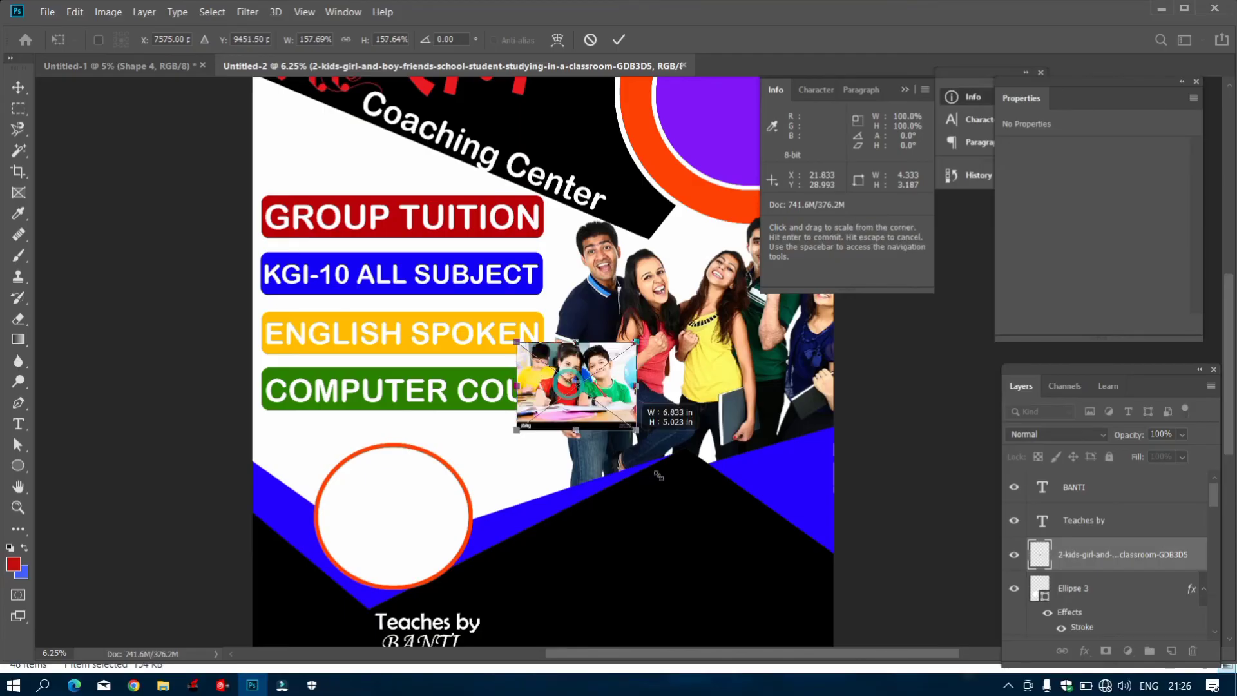
{"action": "left_click_drag", "start_coordinate": [658, 475], "coordinate": [785, 569]}
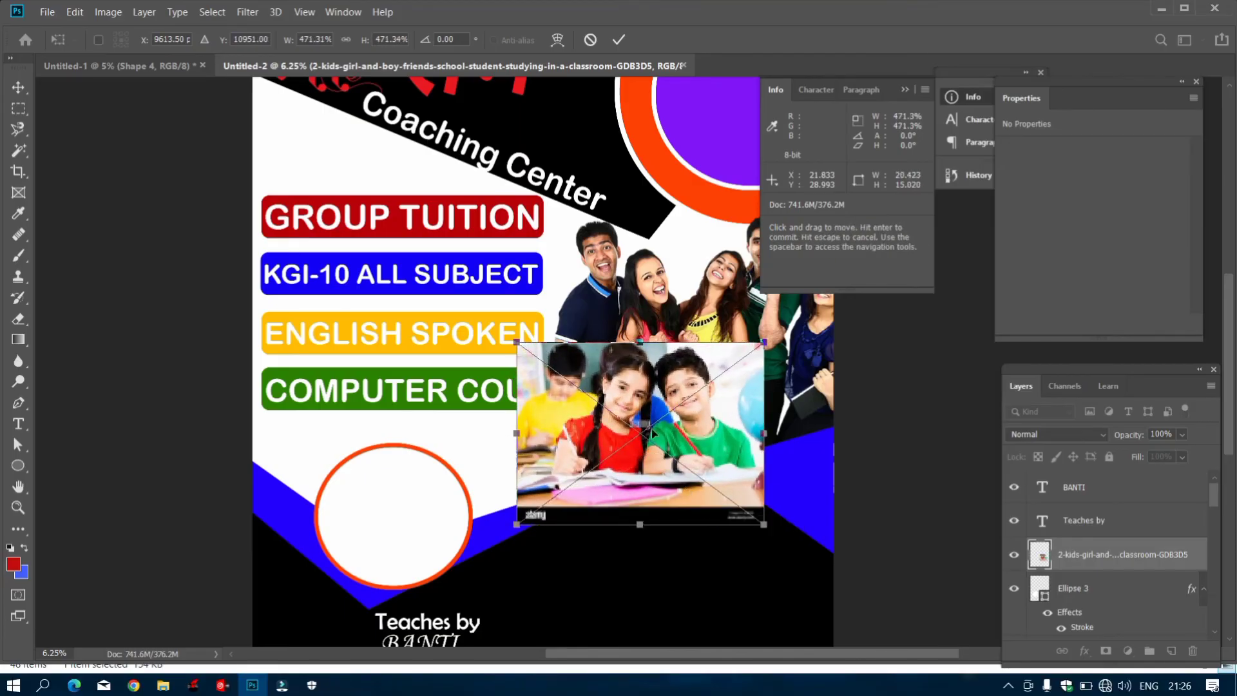
Fit the kids photo over the white circle at about 17.98 × 13.22 in and clip it to the circle.
{"action": "left_click_drag", "start_coordinate": [644, 438], "coordinate": [400, 523]}
{"action": "left_click_drag", "start_coordinate": [518, 617], "coordinate": [490, 594]}
{"action": "key", "text": "Return"}
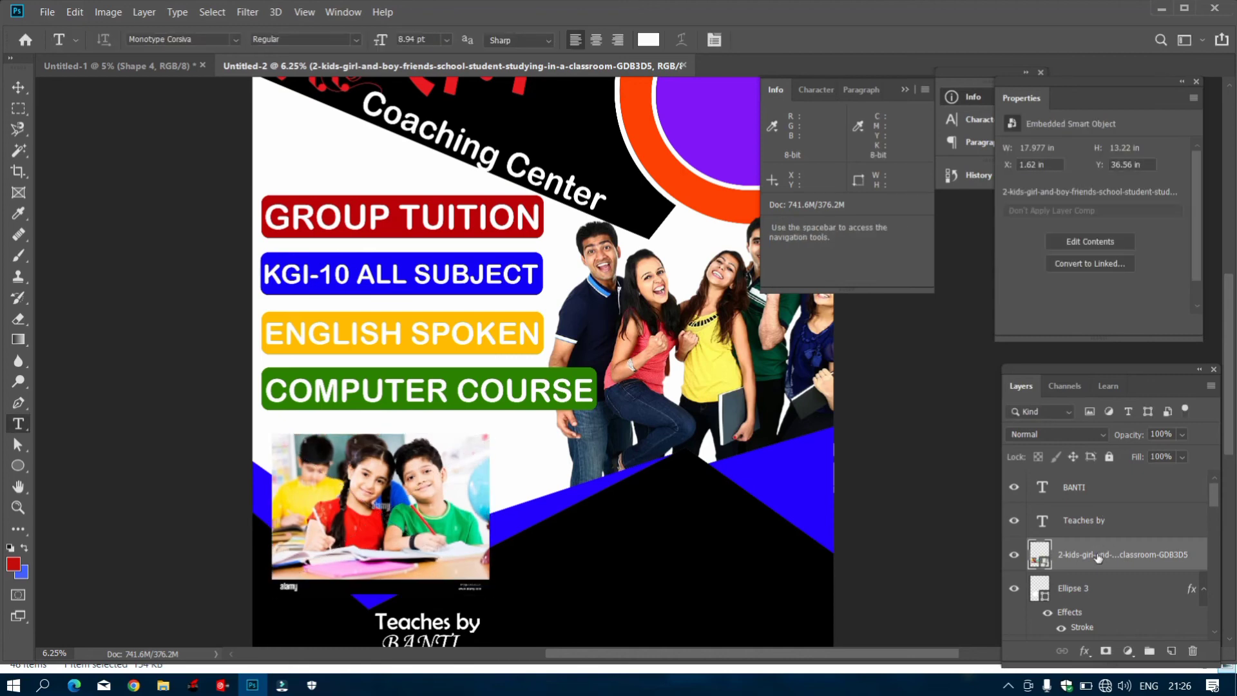
{"action": "right_click", "coordinate": [1099, 556]}
{"action": "left_click", "coordinate": [947, 340]}
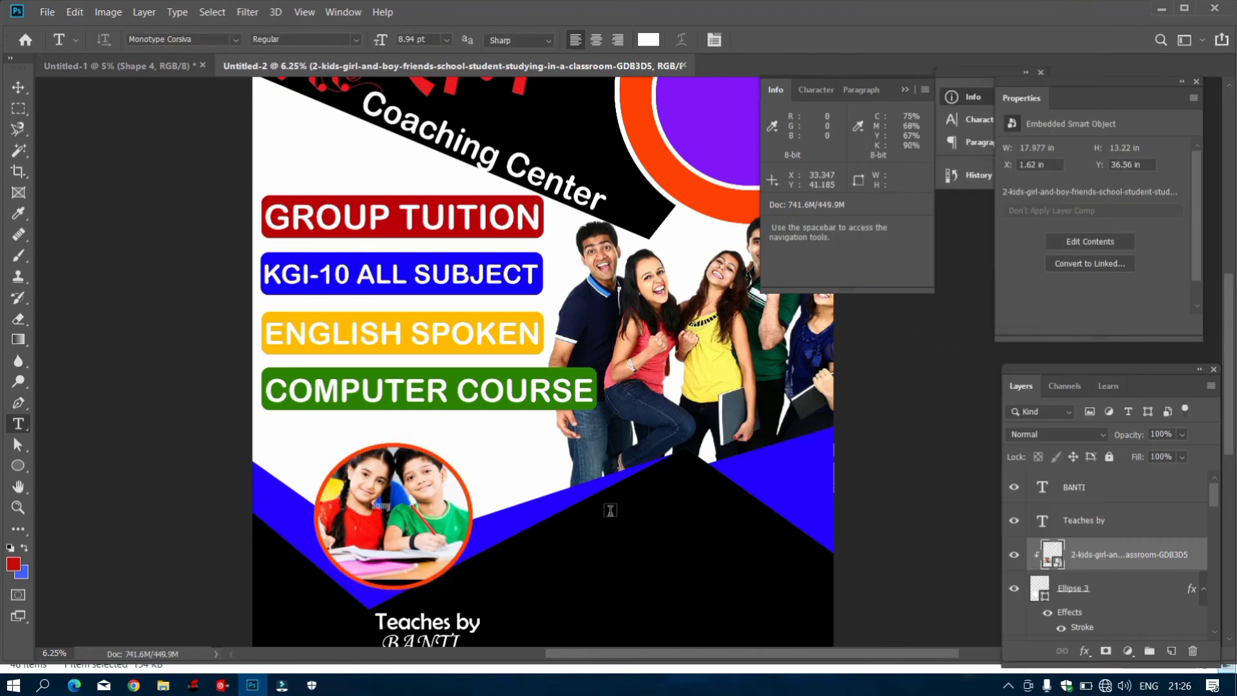
Place the image "WhatsApp Image 2022-02-09 at 7.11.35 PM" directly above the purple circle's Ellipse 2 layer.
{"action": "scroll", "coordinate": [1069, 560], "scroll_direction": "down", "scroll_amount": 10}
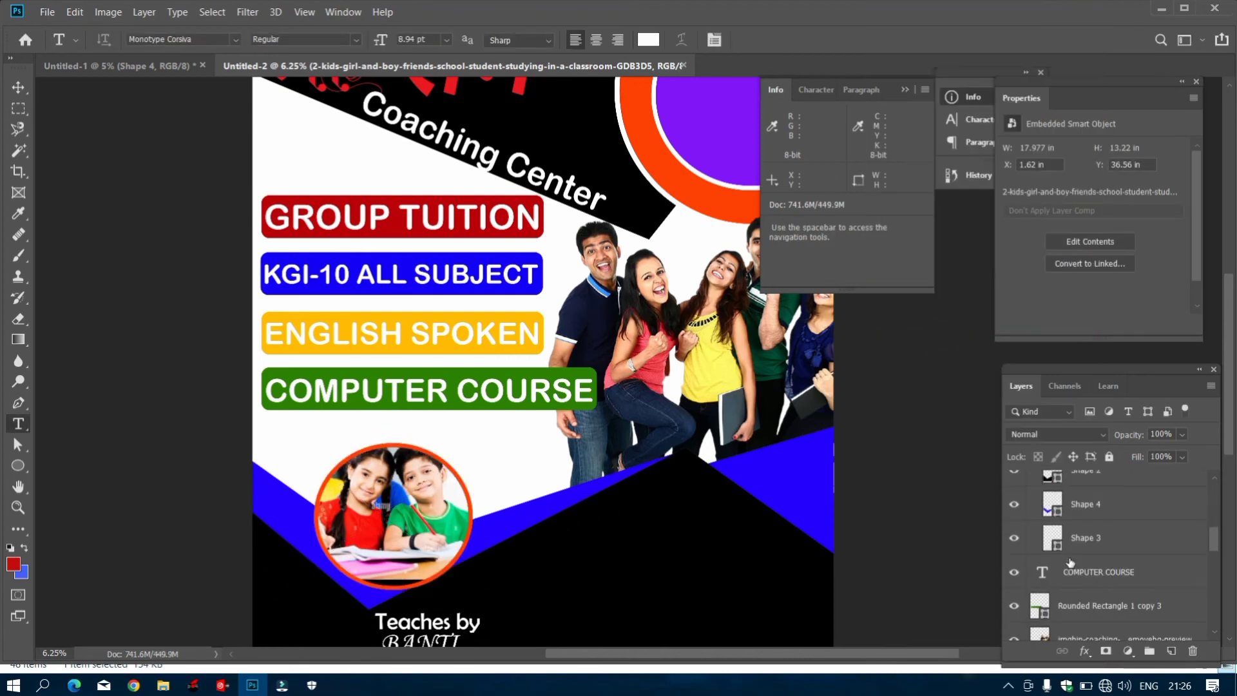
{"action": "scroll", "coordinate": [1069, 565], "scroll_direction": "down", "scroll_amount": 5}
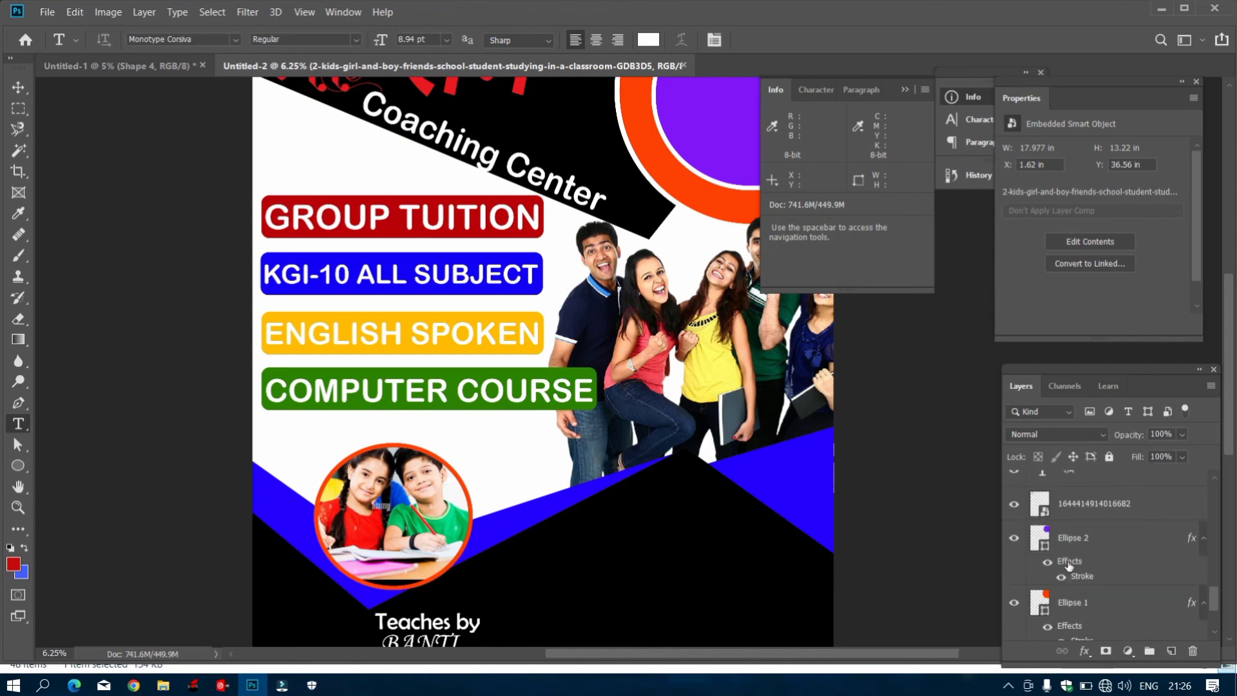
{"action": "left_click", "coordinate": [1014, 602]}
{"action": "left_click", "coordinate": [1045, 537]}
{"action": "scroll", "coordinate": [442, 492], "scroll_direction": "up", "scroll_amount": 5}
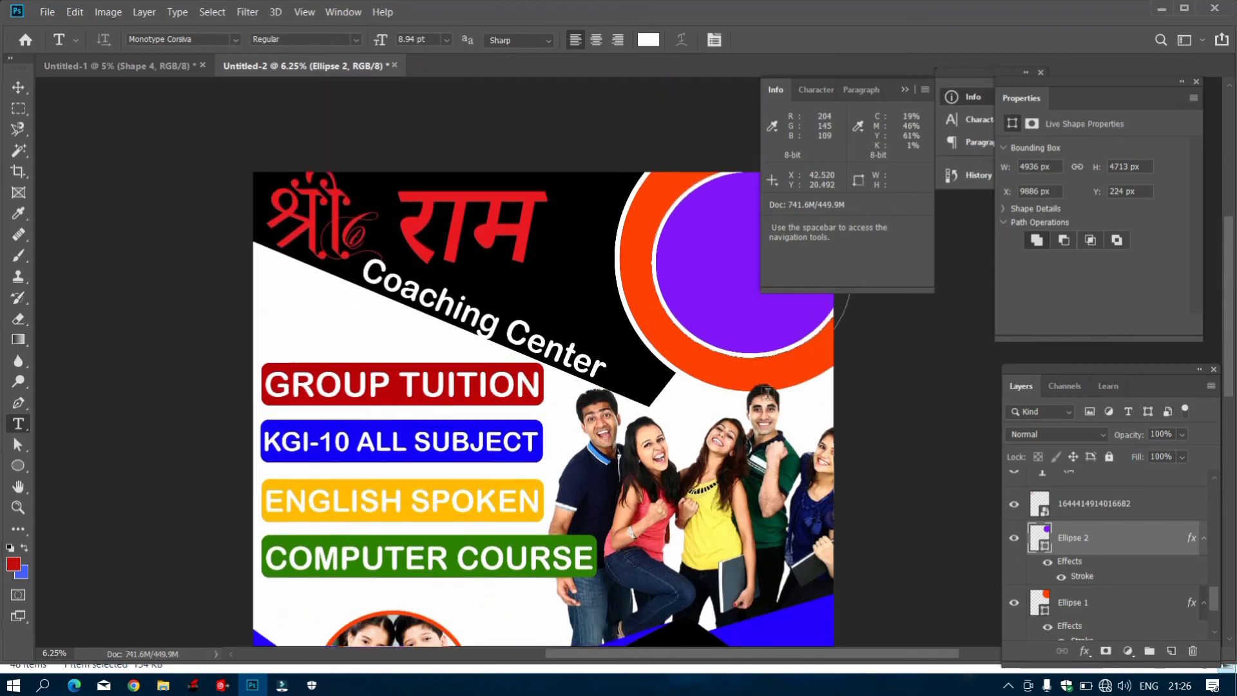
{"action": "left_click", "coordinate": [165, 684]}
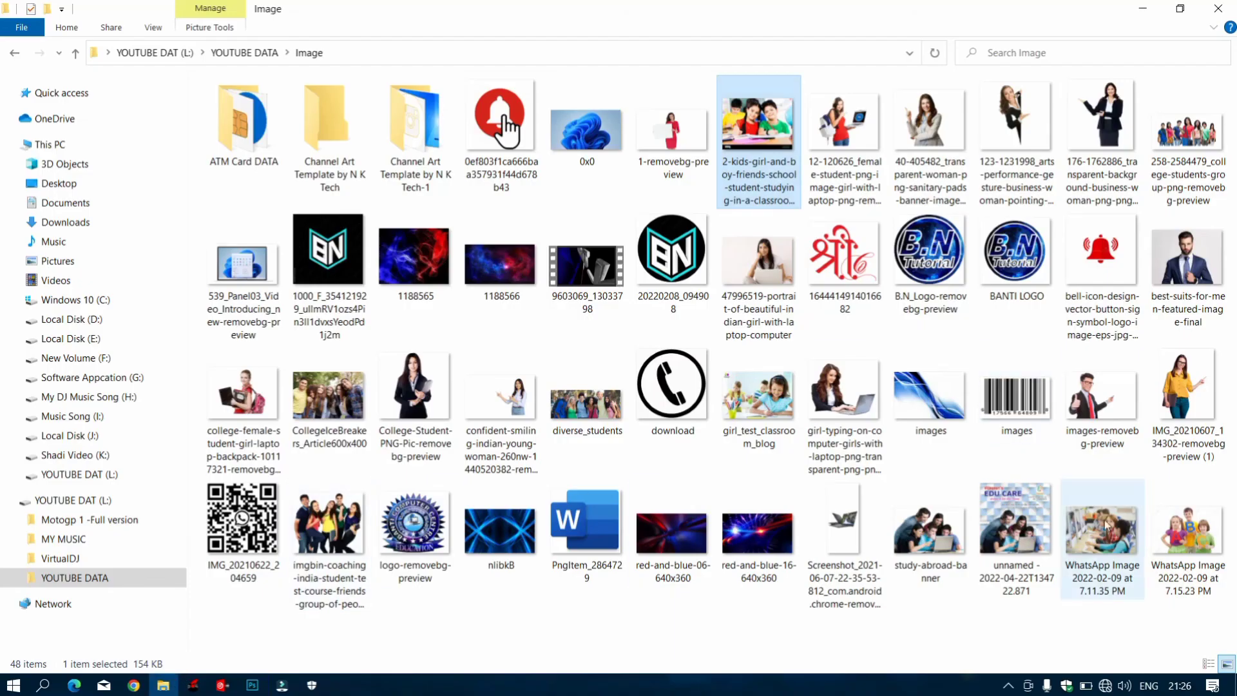
{"action": "left_click_drag", "start_coordinate": [1124, 531], "coordinate": [754, 385]}
Scale the computer classroom photo to about 254%, position it over the purple circle, and clip it to that circle.
{"action": "left_click_drag", "start_coordinate": [551, 449], "coordinate": [749, 370]}
{"action": "left_click_drag", "start_coordinate": [796, 407], "coordinate": [876, 460]}
{"action": "left_click_drag", "start_coordinate": [799, 400], "coordinate": [779, 400]}
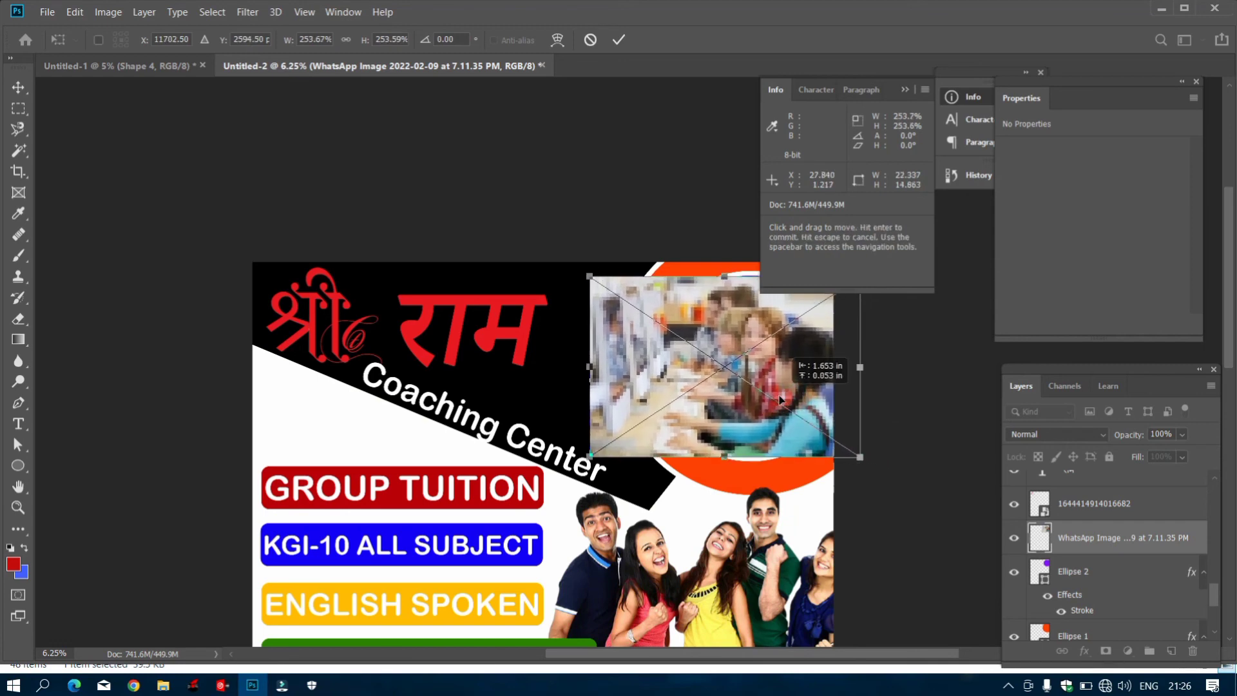
{"action": "key", "text": "Return"}
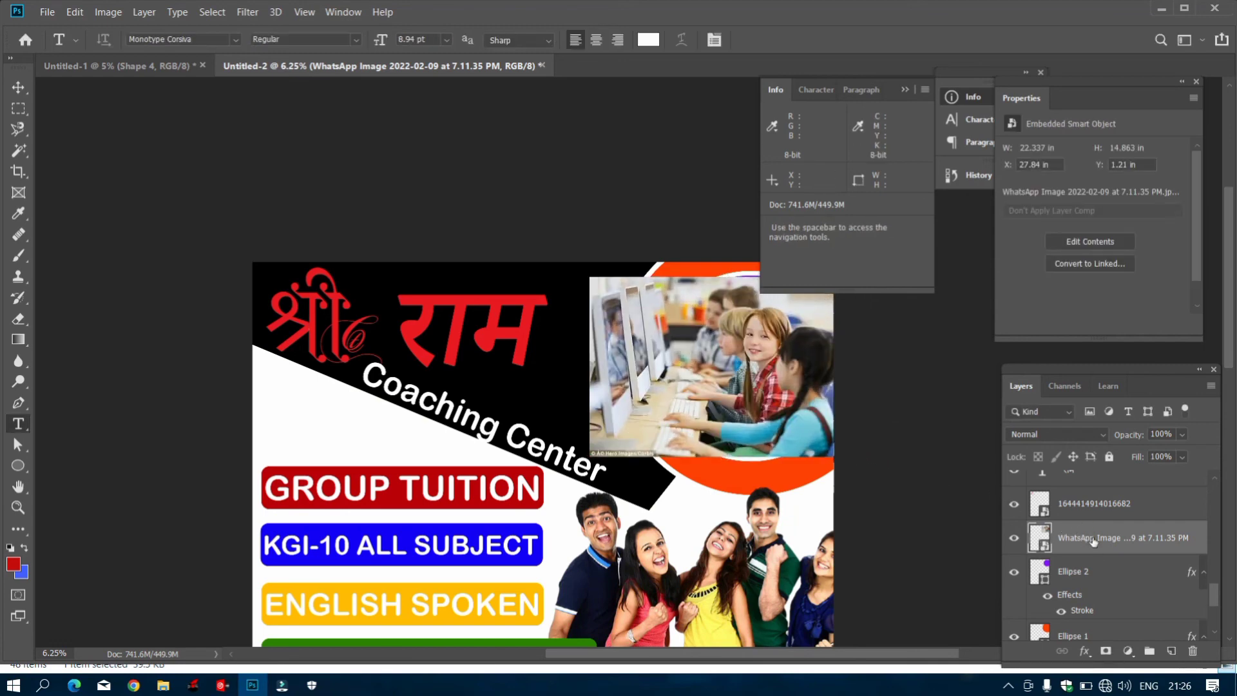
{"action": "right_click", "coordinate": [1093, 541]}
{"action": "left_click", "coordinate": [956, 339]}
Add a new empty layer above the teacher-name text layer.
{"action": "scroll", "coordinate": [956, 334], "scroll_direction": "down", "scroll_amount": 1}
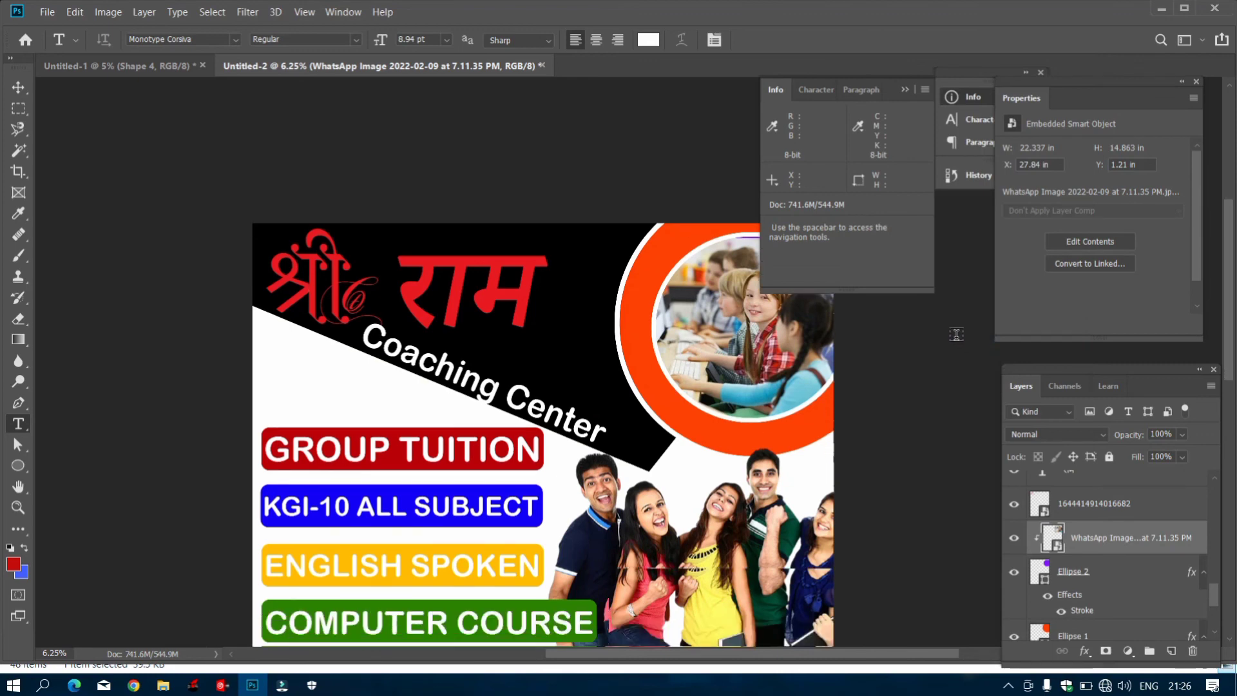
{"action": "scroll", "coordinate": [552, 469], "scroll_direction": "down", "scroll_amount": 5}
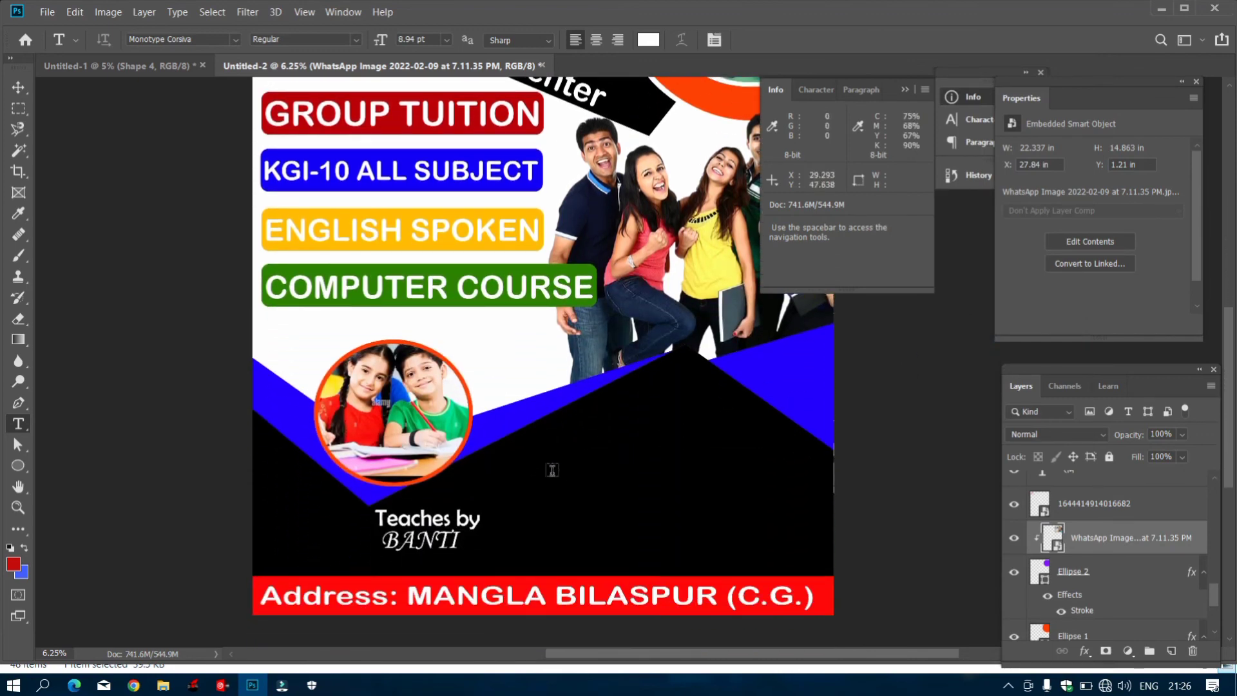
{"action": "scroll", "coordinate": [1082, 533], "scroll_direction": "up", "scroll_amount": 4}
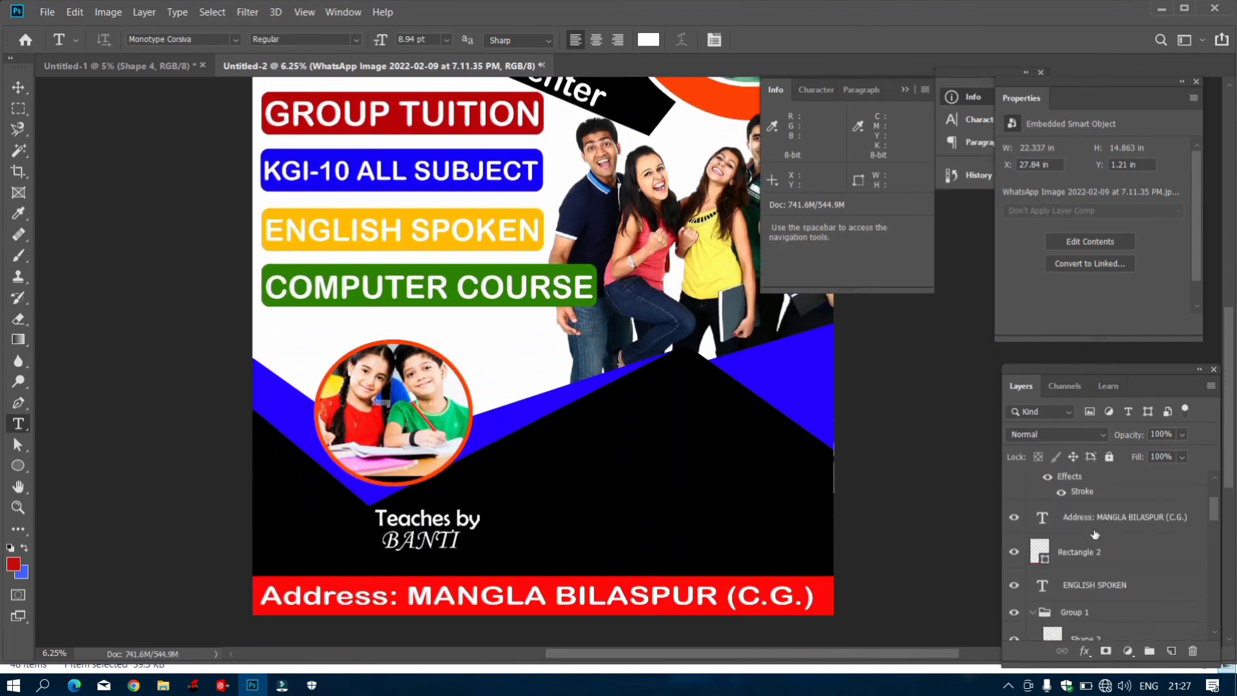
{"action": "left_click", "coordinate": [1125, 500]}
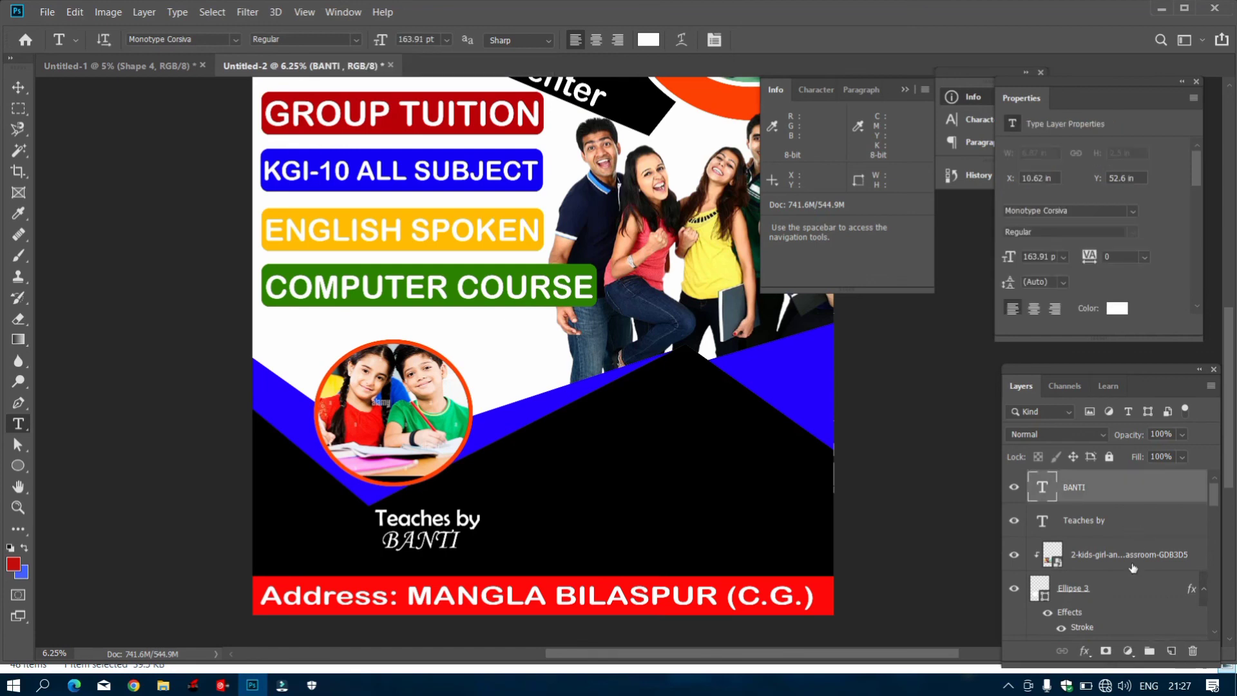
{"action": "left_click", "coordinate": [1171, 650]}
Add white three-line Arial Rounded MT Bold text in the black footer at 178.11 pt: "TAKE FREE", "DEMONSRATION &", "FEEL THE DIFERENCEA".
{"action": "left_click", "coordinate": [574, 466]}
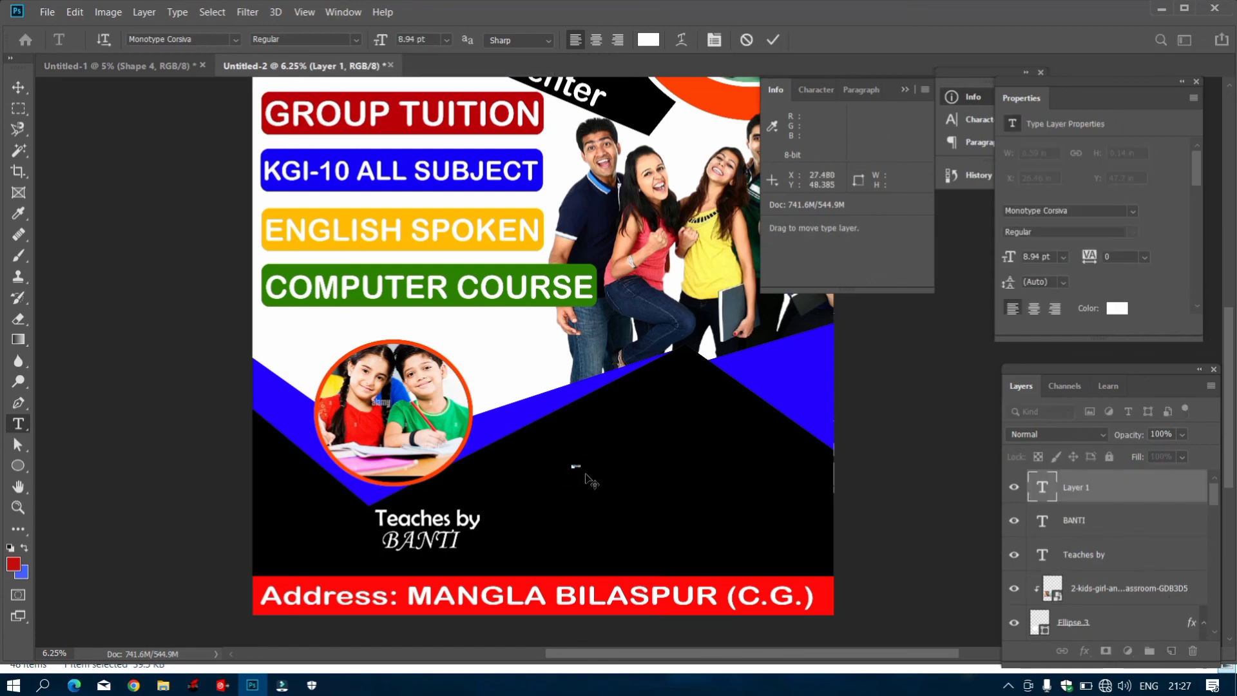
{"action": "type", "text": "TAKE"}
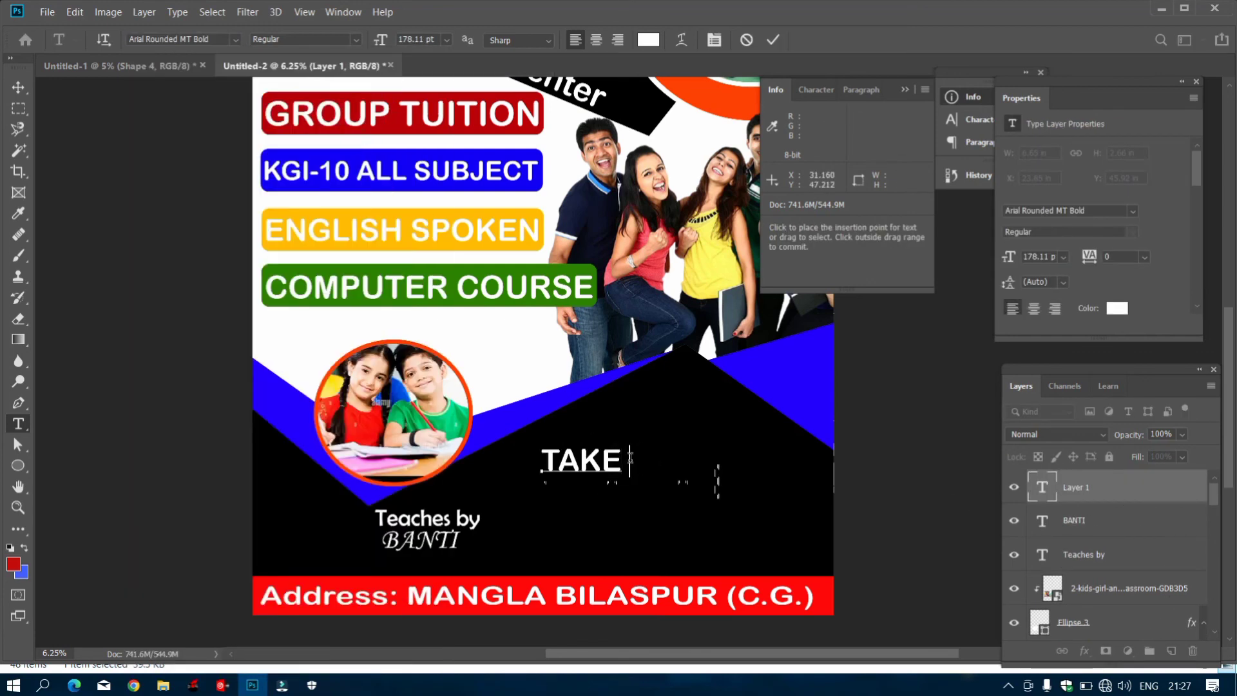
{"action": "type", "text": " FREE "}
{"action": "type", "text": "DE"}
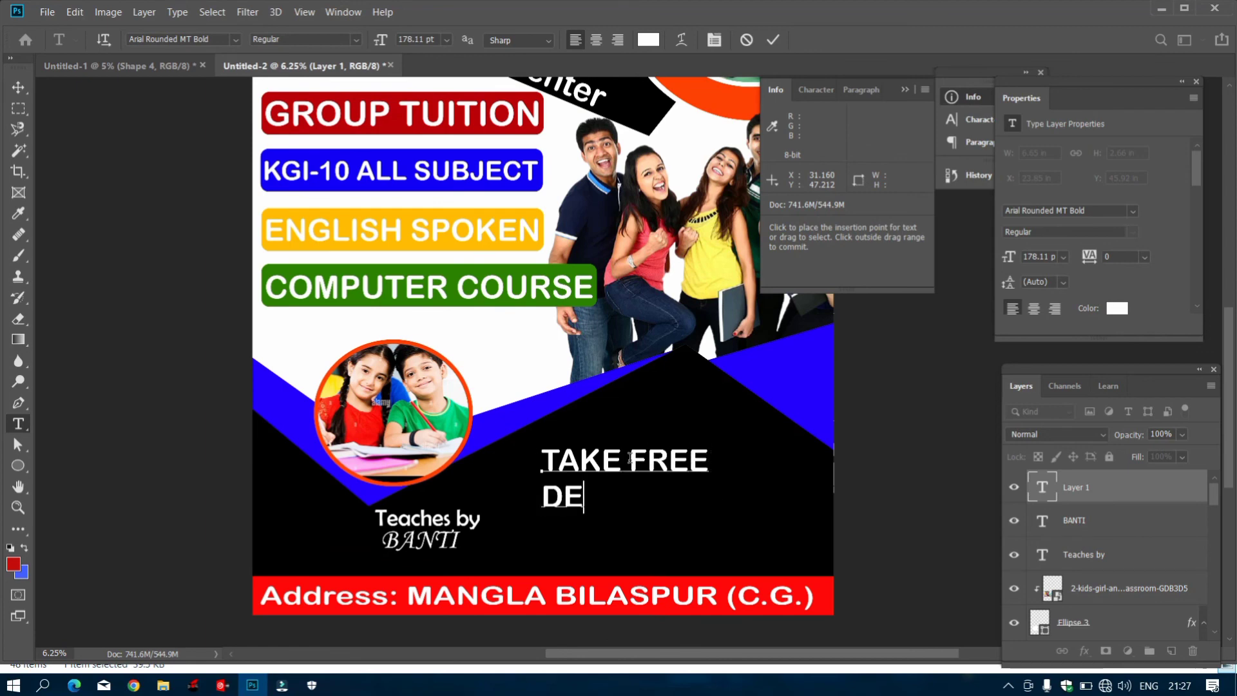
{"action": "type", "text": "MONSRATION &"}
{"action": "key", "text": "Return"}
{"action": "type", "text": "FEEL THE DIFERENC"}
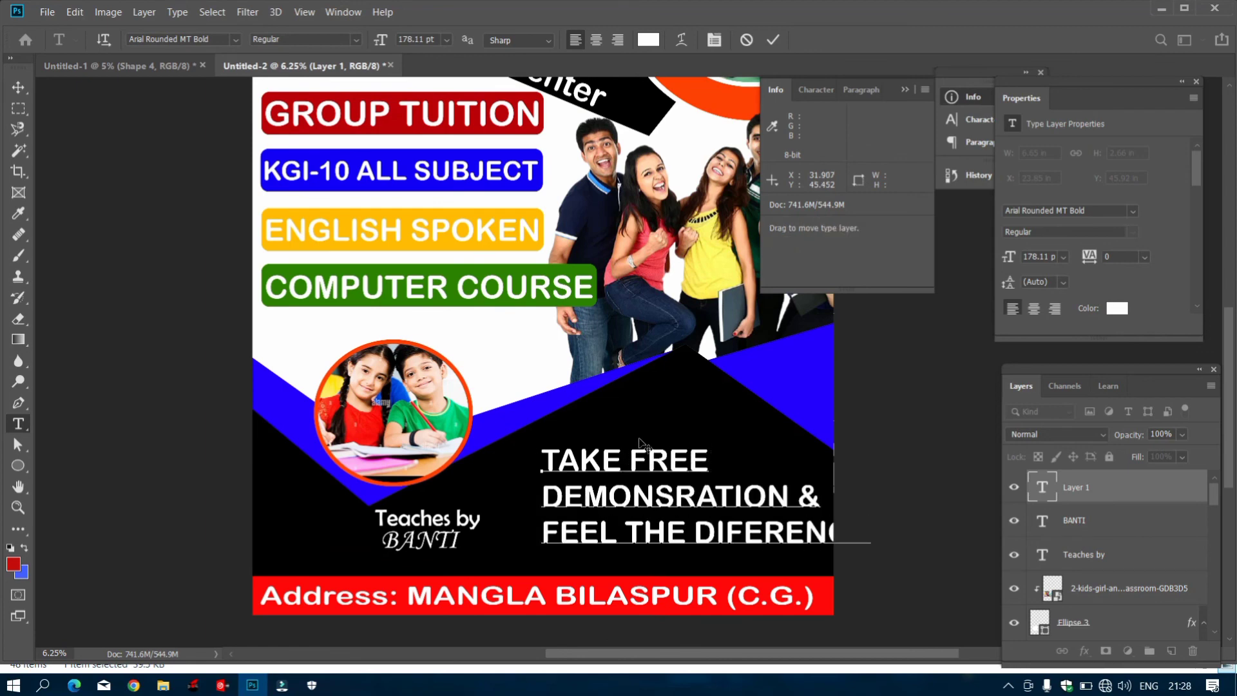
{"action": "type", "text": "EA"}
Center-align the three-line footer text, enlarge it to about 196.95 pt, and position it in the right half of the black footer.
{"action": "left_click", "coordinate": [596, 39]}
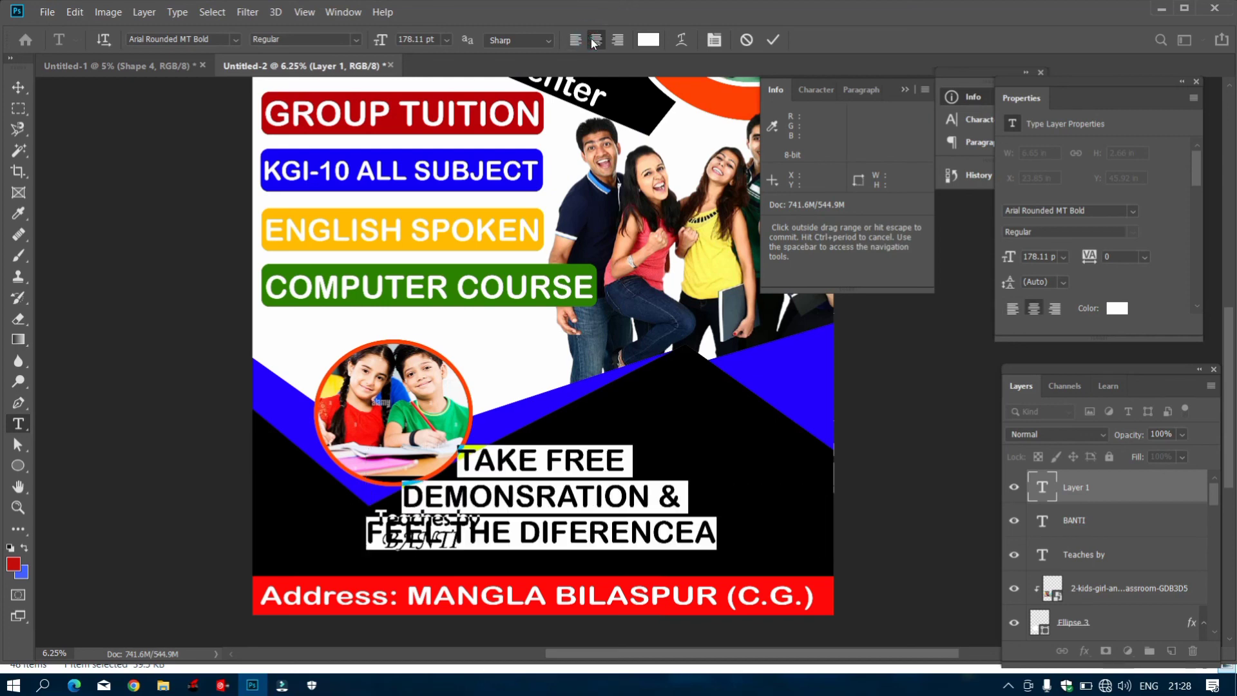
{"action": "key", "text": "ctrl"}
{"action": "left_click_drag", "start_coordinate": [667, 501], "coordinate": [667, 501]}
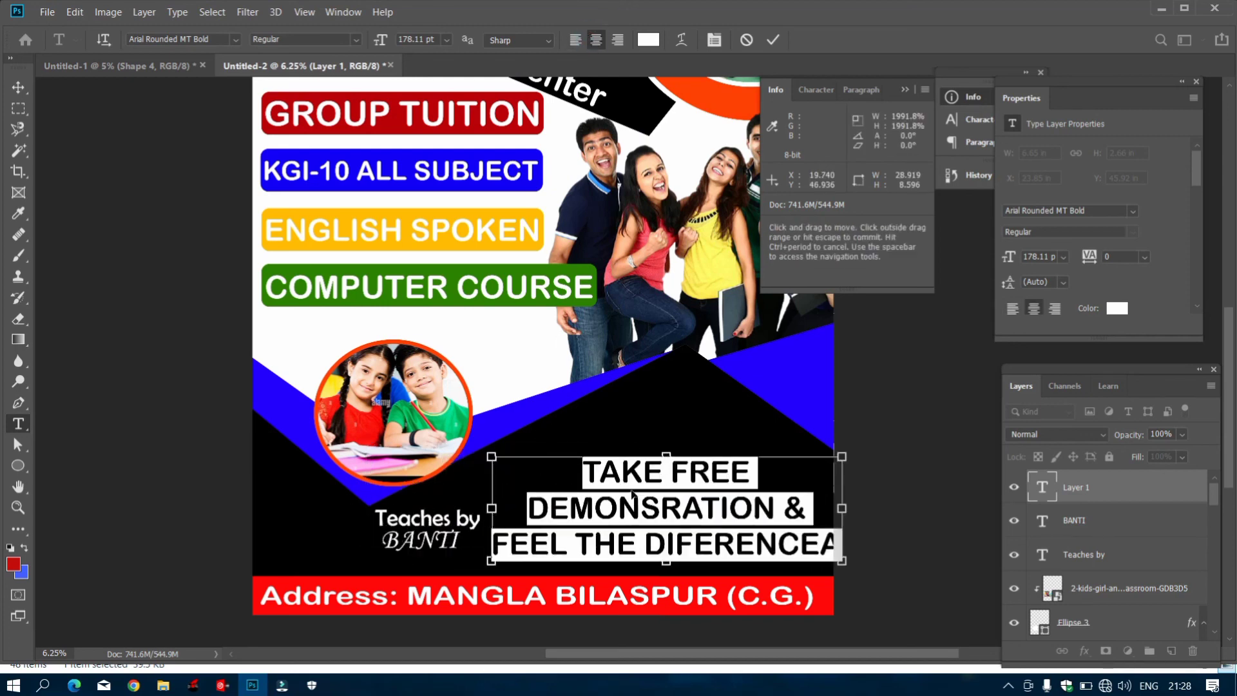
{"action": "left_click_drag", "start_coordinate": [492, 456], "coordinate": [459, 447]}
{"action": "left_click", "coordinate": [480, 570]}
Move the "Teaches by" text and the teacher's name to the footer's left edge, enlarging the name to about 195.55 pt.
{"action": "left_click", "coordinate": [443, 519]}
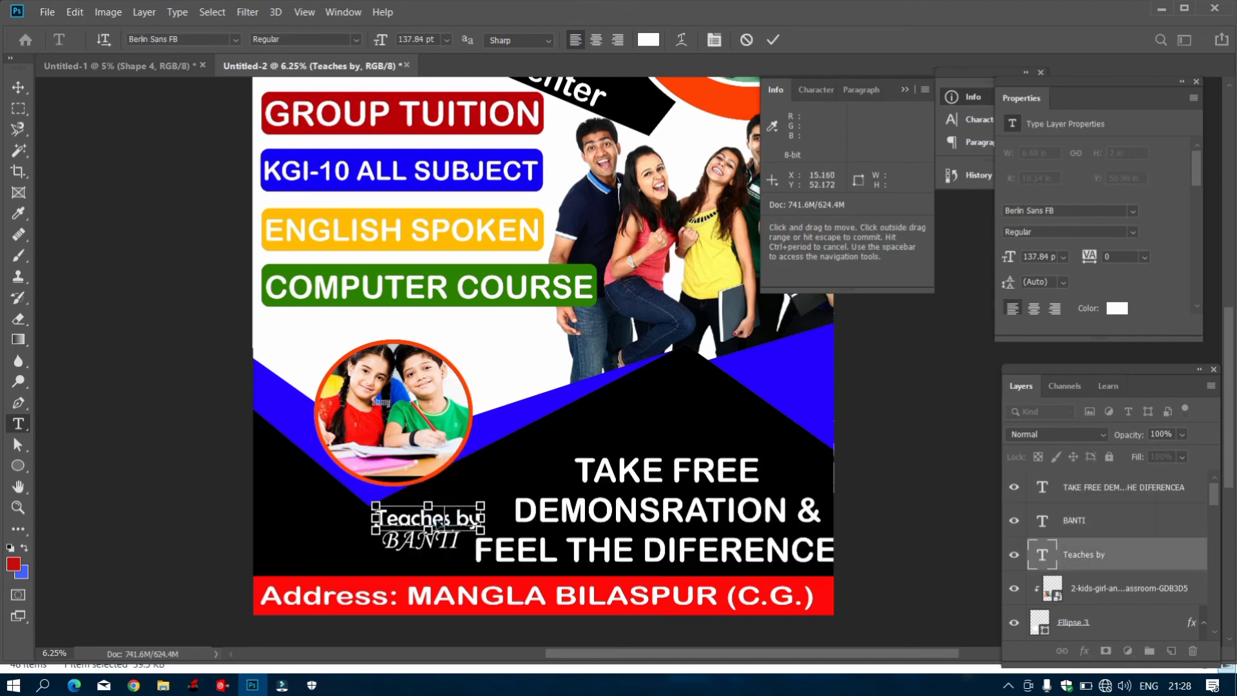
{"action": "left_click_drag", "start_coordinate": [445, 519], "coordinate": [372, 560]}
{"action": "left_click", "coordinate": [413, 542]}
{"action": "left_click", "coordinate": [772, 39]}
{"action": "left_click", "coordinate": [410, 540]}
{"action": "left_click", "coordinate": [771, 41]}
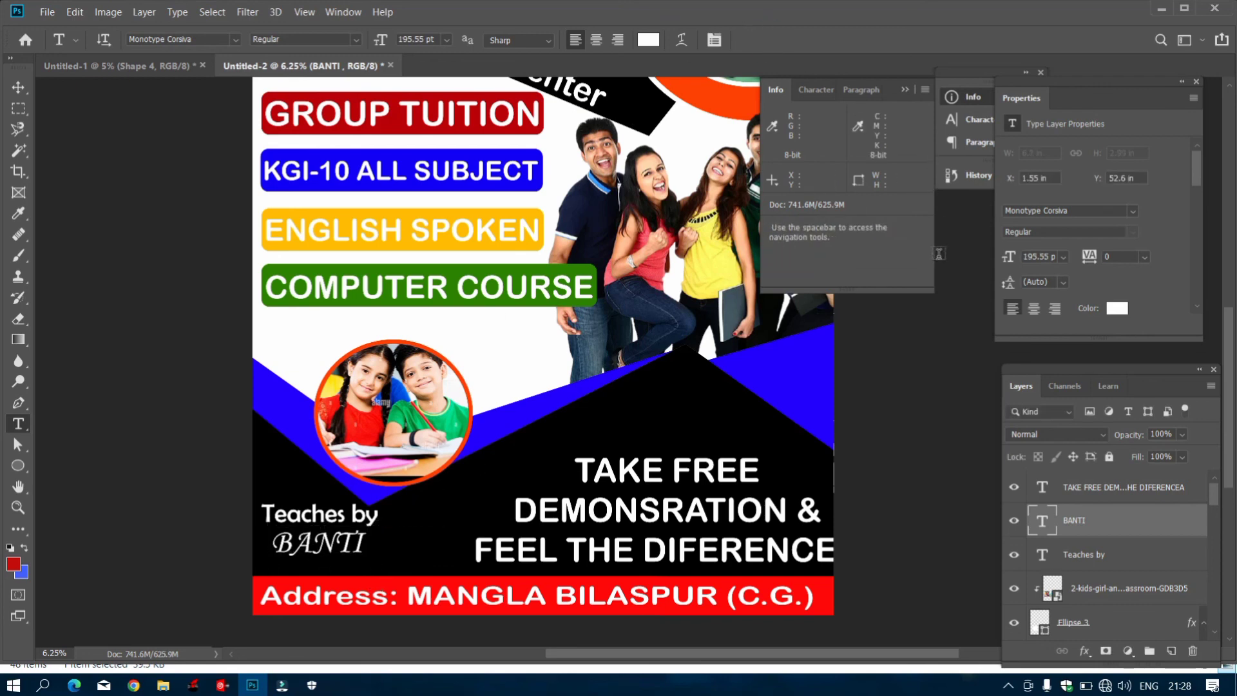
Move the "TAKE FREE DEMONSRATION" text block up, leaving space above the red address strip.
{"action": "left_click", "coordinate": [676, 510]}
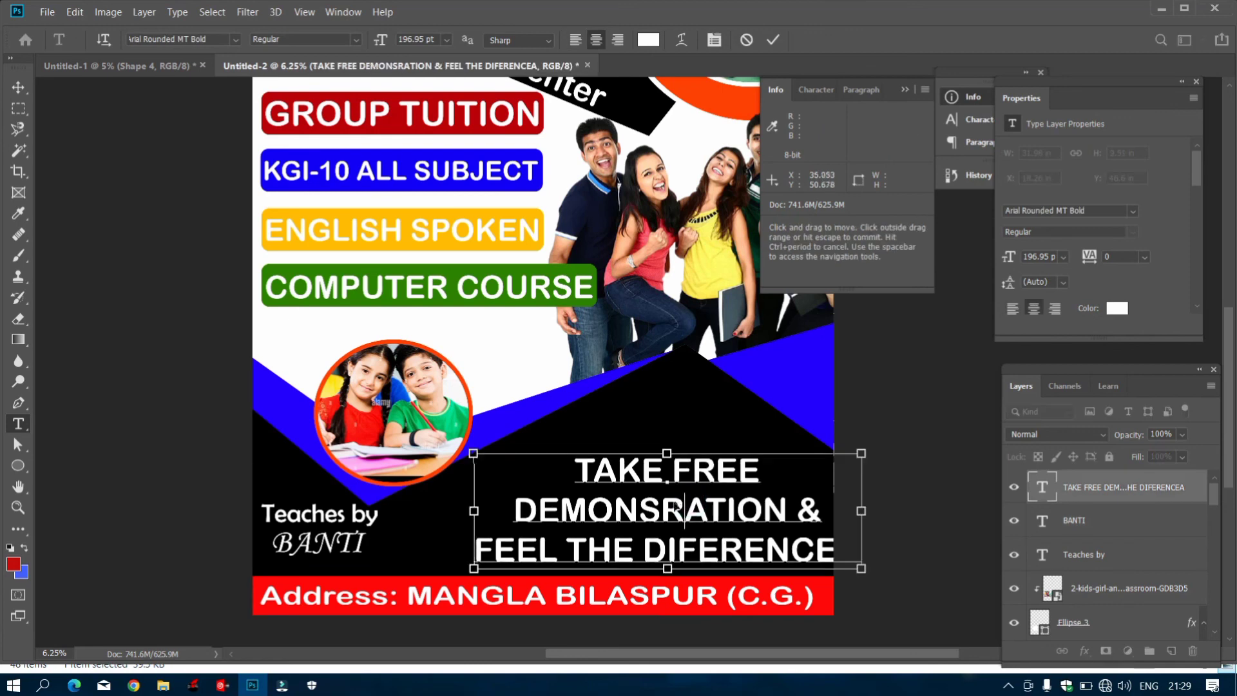
{"action": "left_click_drag", "start_coordinate": [665, 478], "coordinate": [671, 454]}
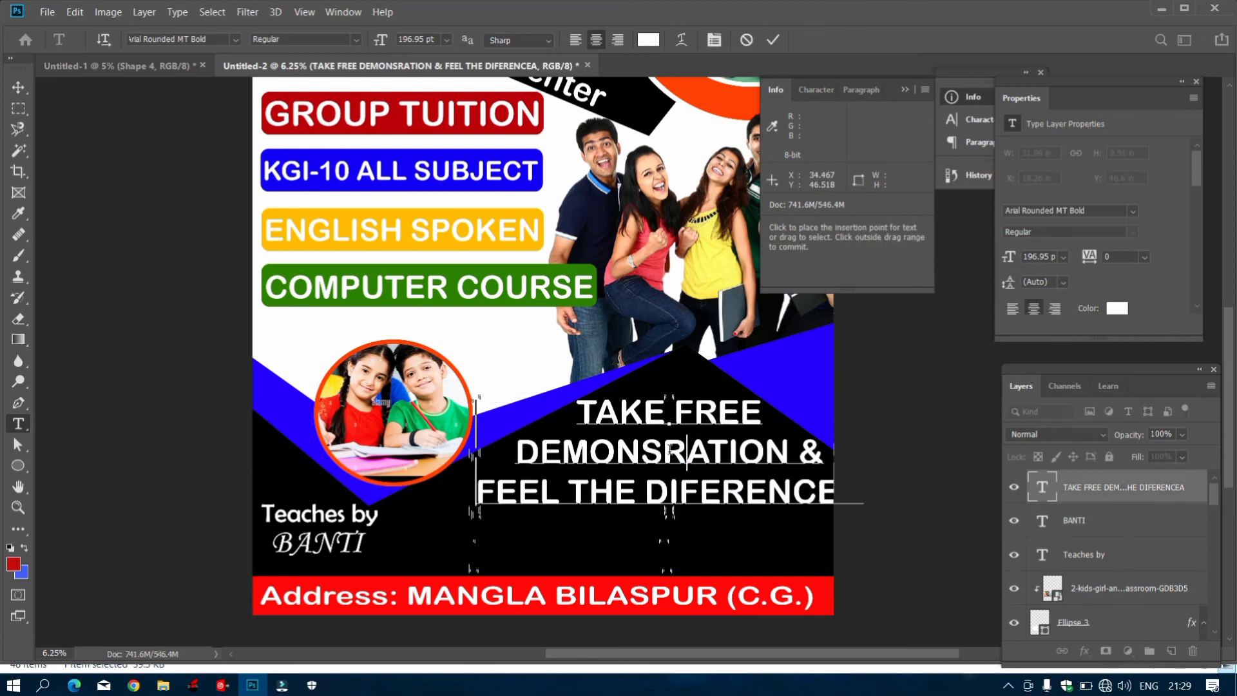
{"action": "key", "text": "ctrl+Return"}
Add a white 87.18 pt Arial Rounded MT Bold text line starting "Contacts Ni" between the slogan and the address strip.
{"action": "left_click", "coordinate": [724, 544]}
{"action": "type", "text": "Contacts Ni"}
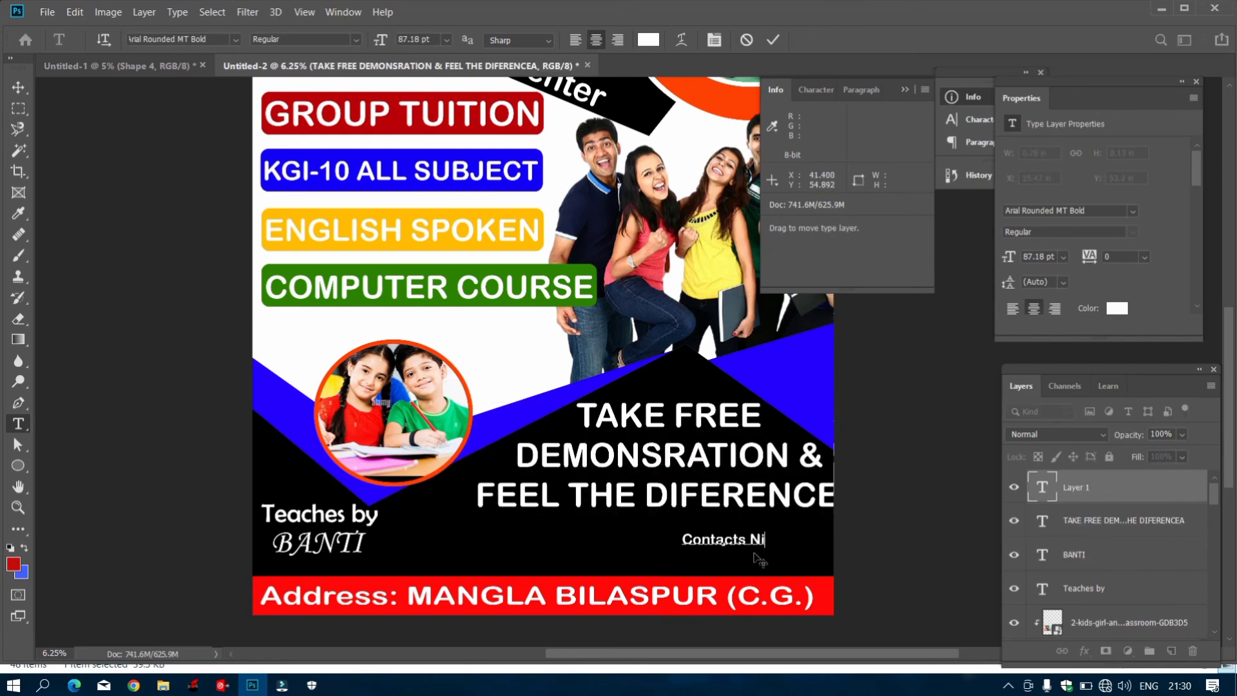